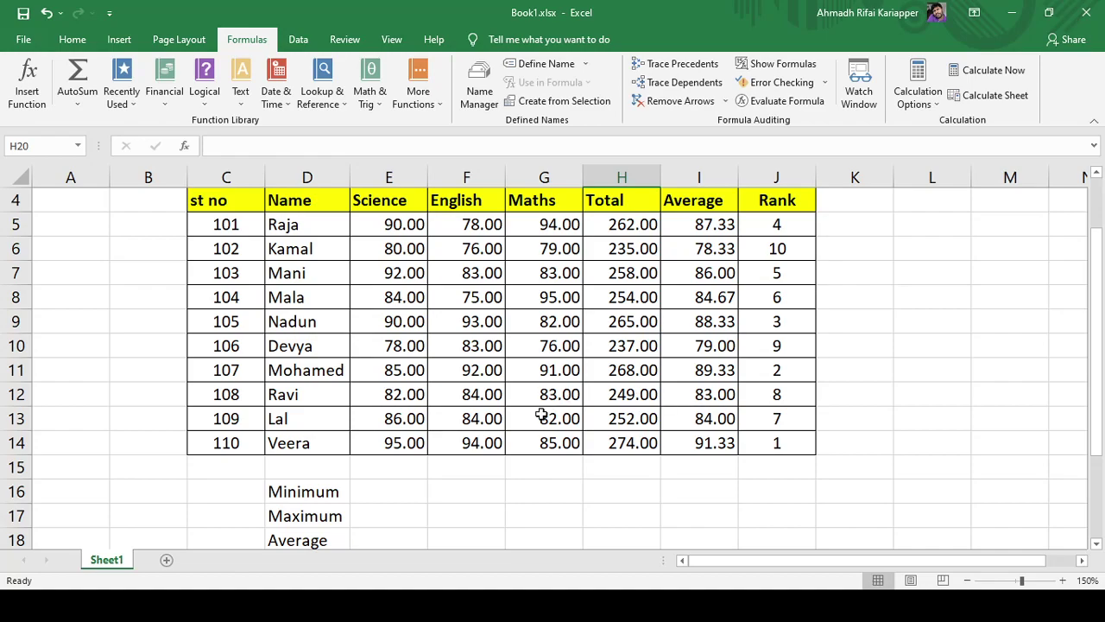
# Look over the student marks table and the summary labels beneath it, from Minimum down to count>50.
pyautogui.click(73, 40)
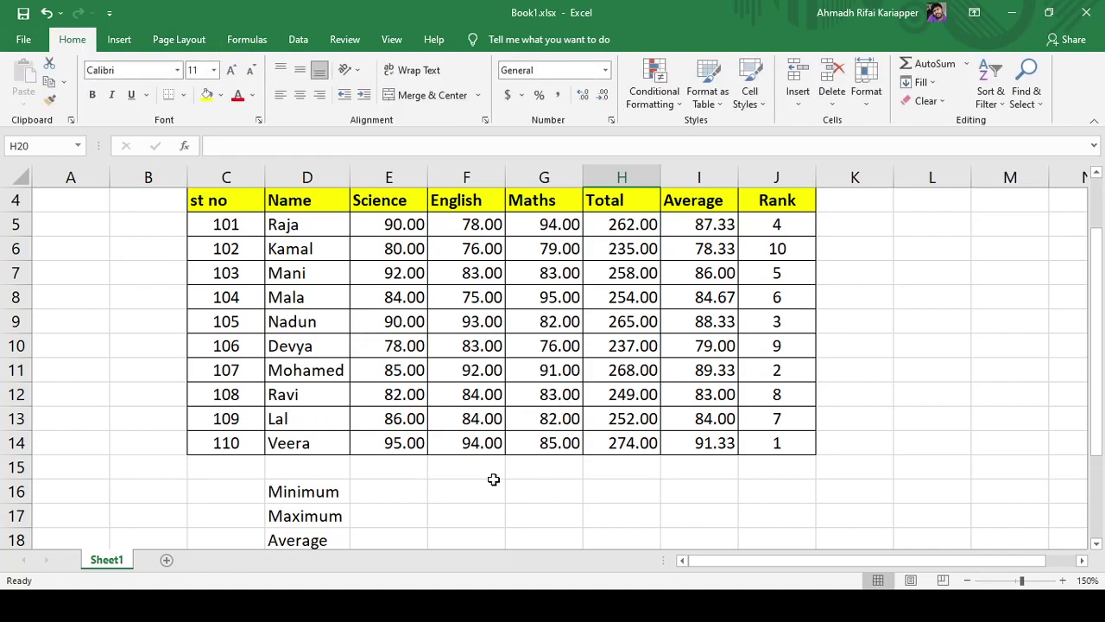
pyautogui.scroll(-2, 493, 478)
pyautogui.scroll(2, 494, 478)
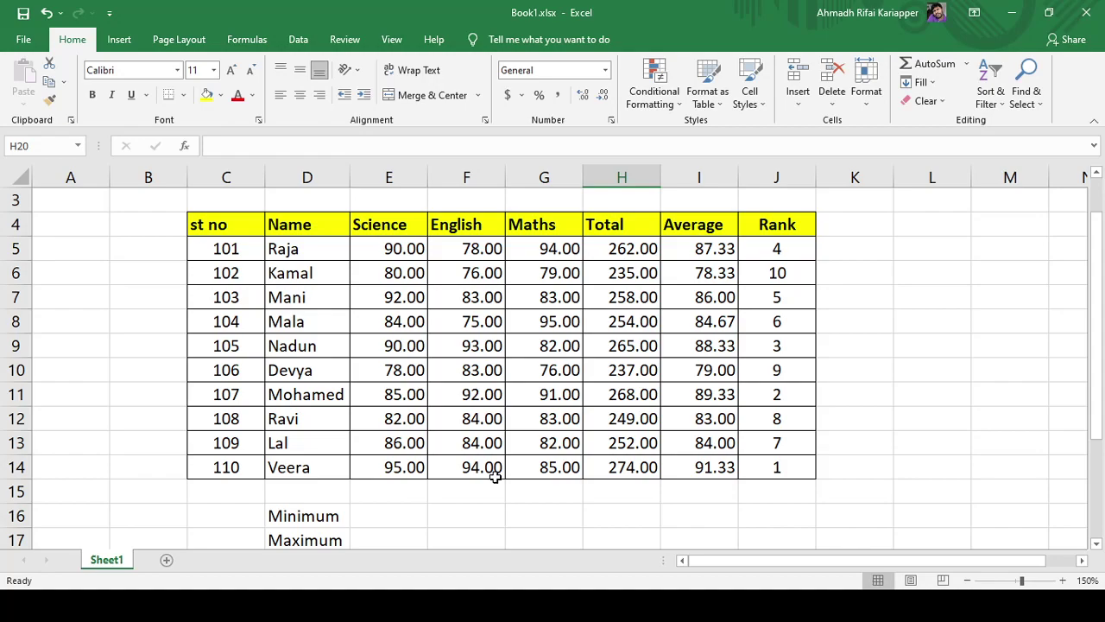
pyautogui.scroll(-1, 452, 449)
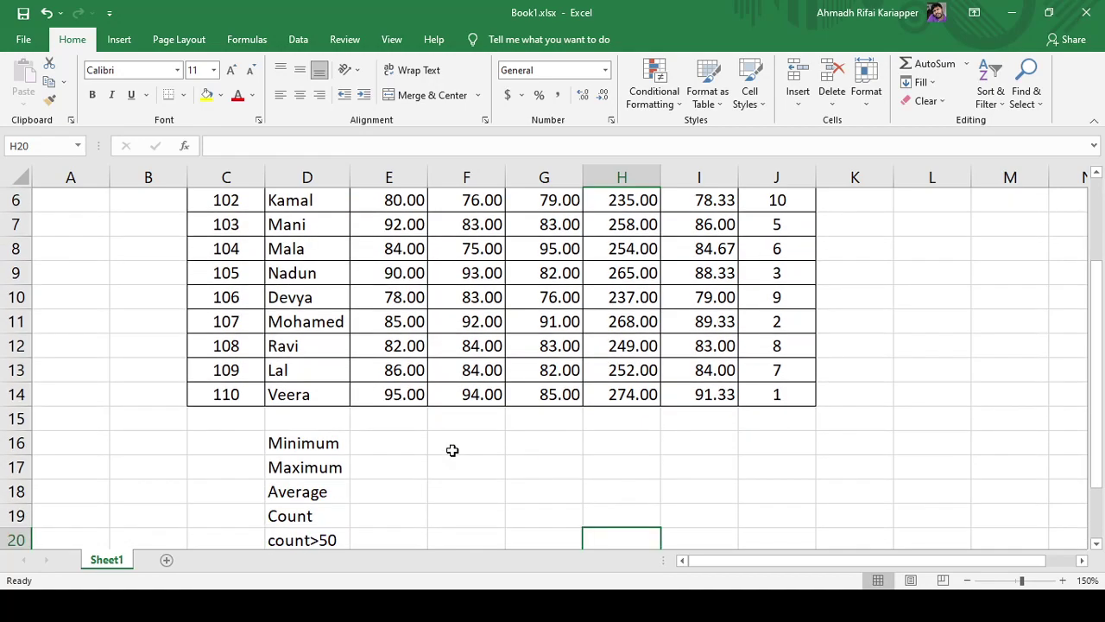
pyautogui.scroll(1, 451, 450)
pyautogui.scroll(1, 452, 449)
pyautogui.scroll(-1, 452, 449)
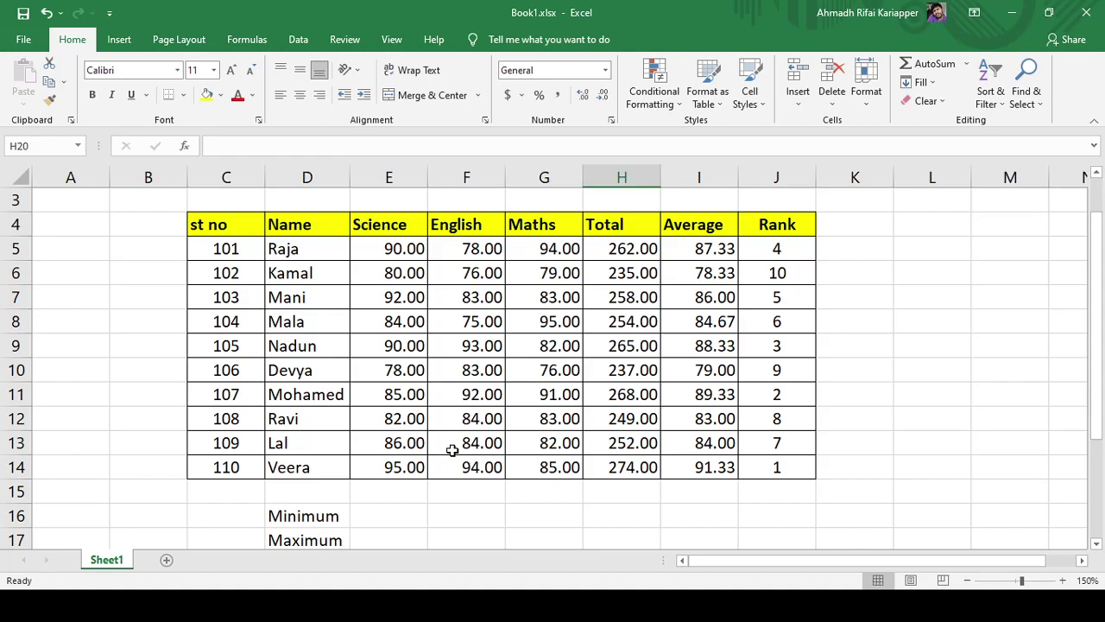
pyautogui.scroll(-1, 452, 450)
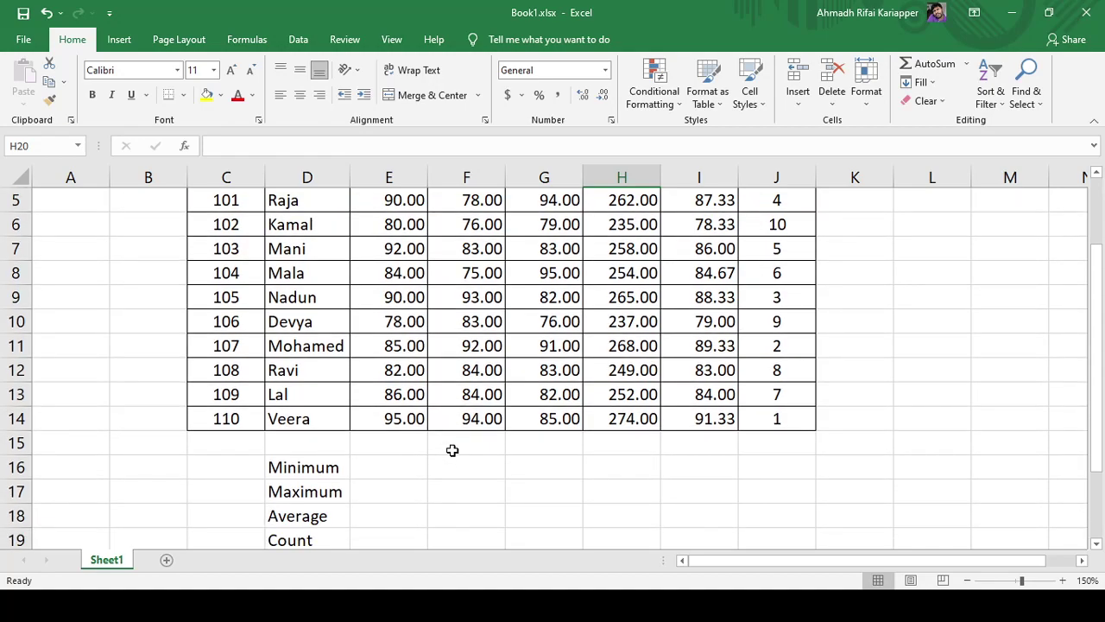
pyautogui.scroll(1, 451, 450)
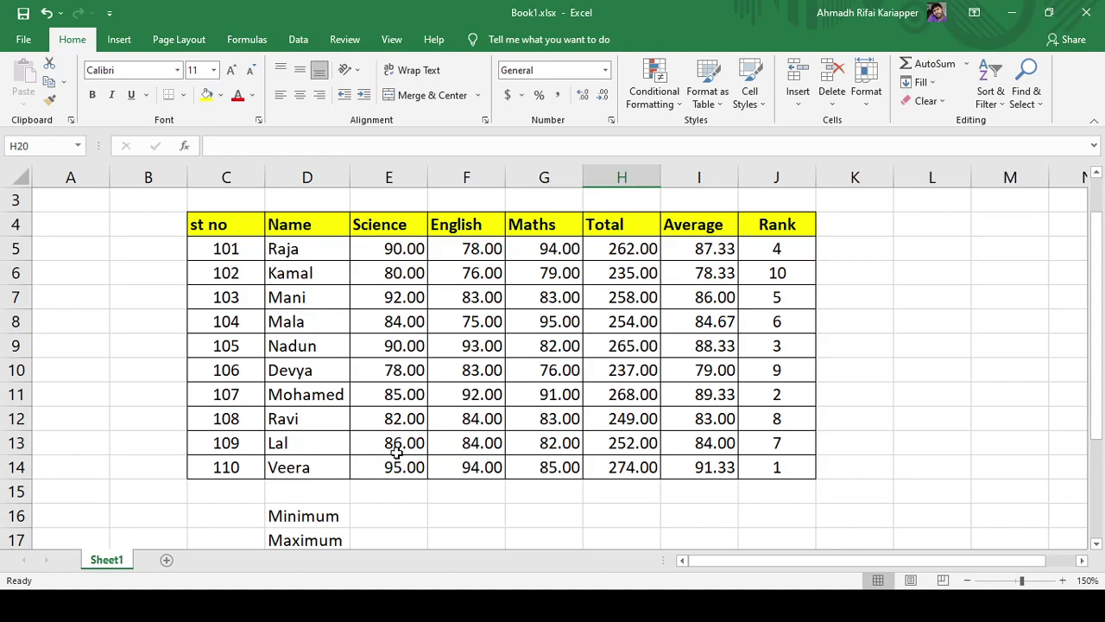
pyautogui.scroll(1, 385, 460)
pyautogui.scroll(-1, 393, 453)
pyautogui.scroll(-1, 395, 453)
pyautogui.scroll(-1, 550, 389)
pyautogui.scroll(1, 550, 388)
pyautogui.scroll(1, 618, 418)
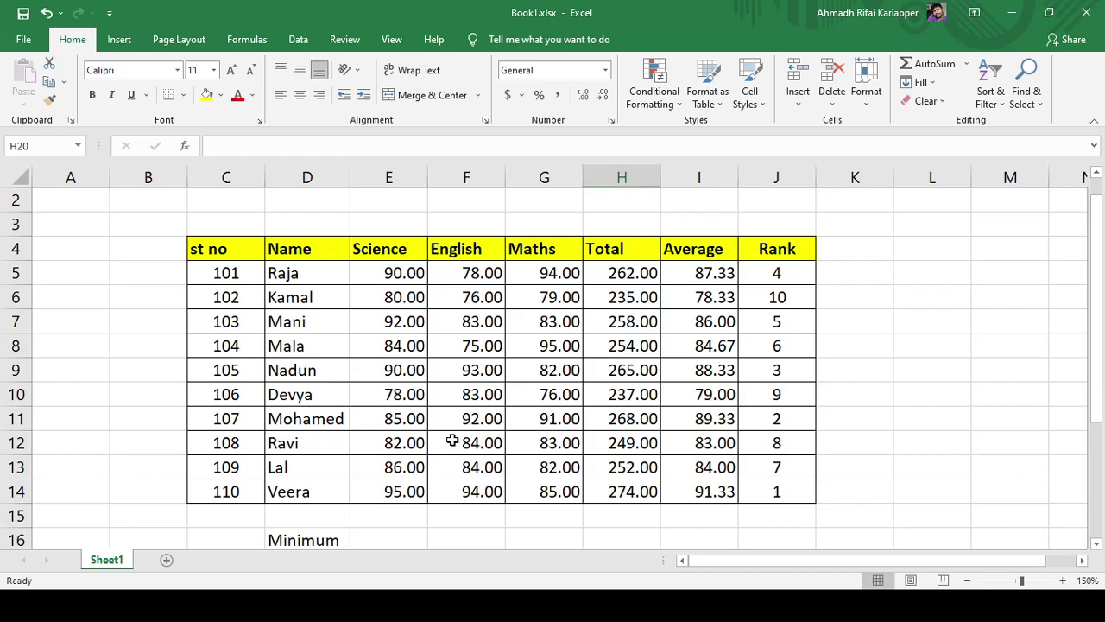
pyautogui.scroll(-1, 452, 440)
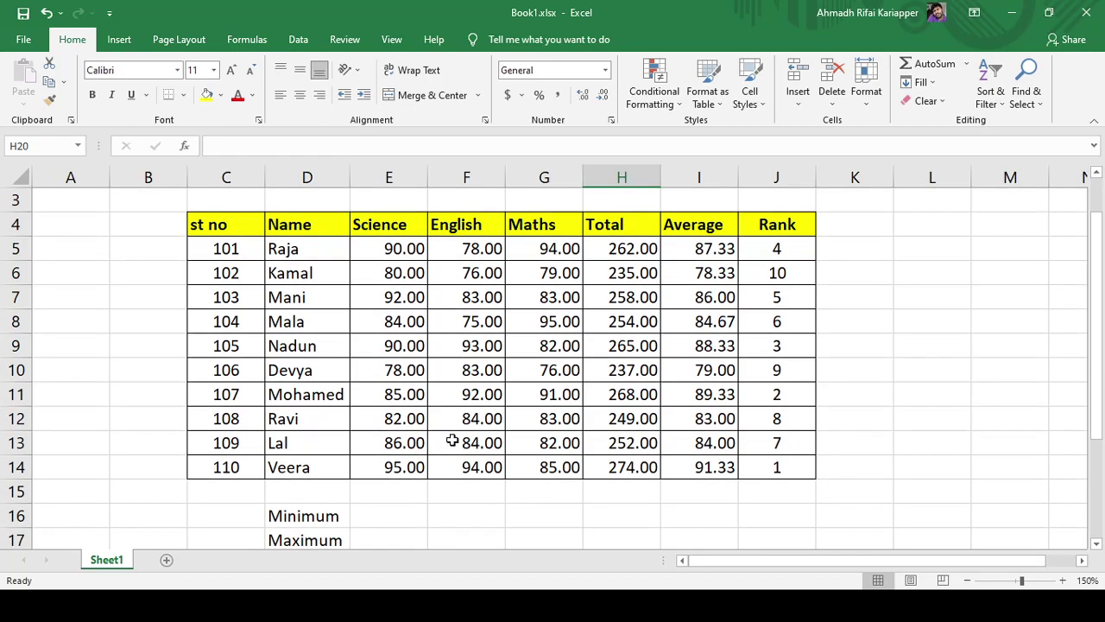
pyautogui.scroll(-1, 405, 496)
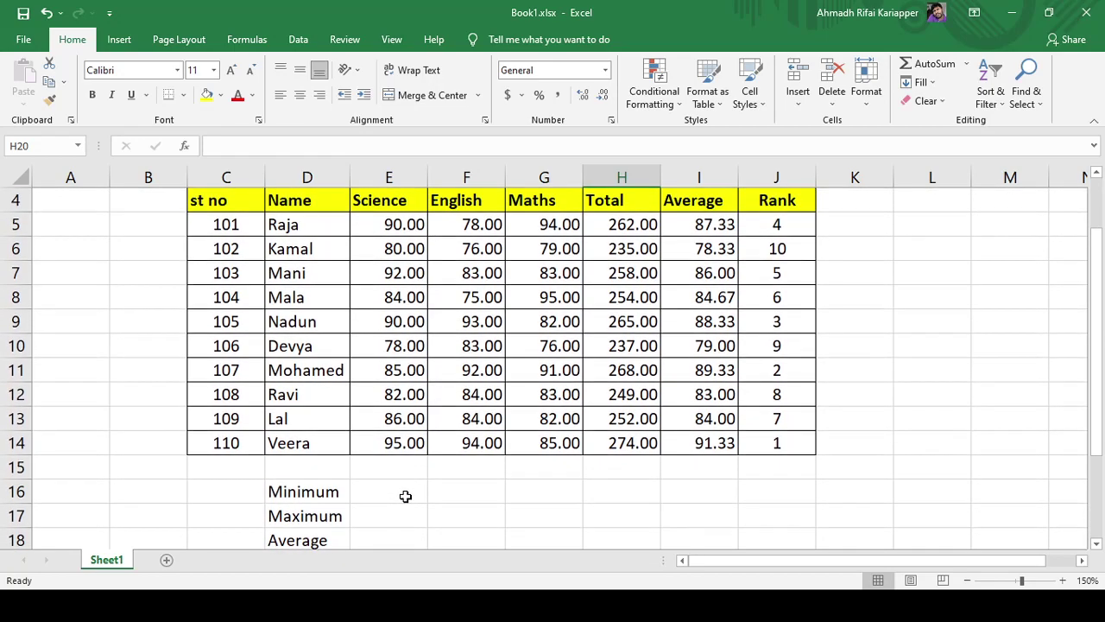
pyautogui.scroll(3, 406, 494)
pyautogui.scroll(-8, 406, 494)
pyautogui.scroll(3, 406, 493)
pyautogui.scroll(1, 407, 491)
pyautogui.scroll(4, 407, 492)
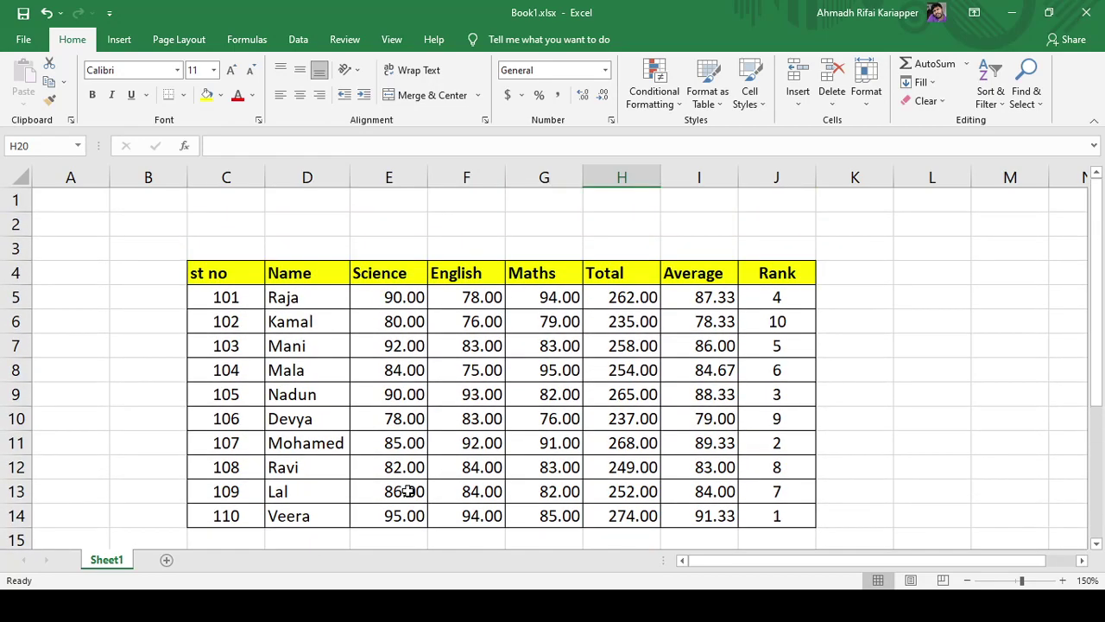
pyautogui.scroll(-1, 407, 491)
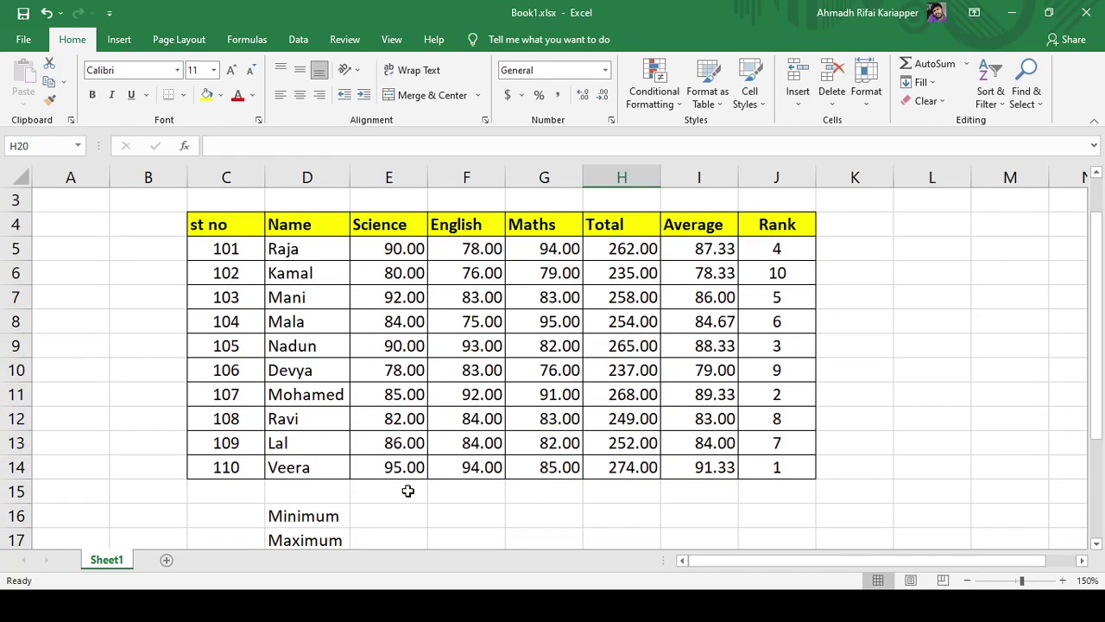
pyautogui.scroll(-1, 408, 491)
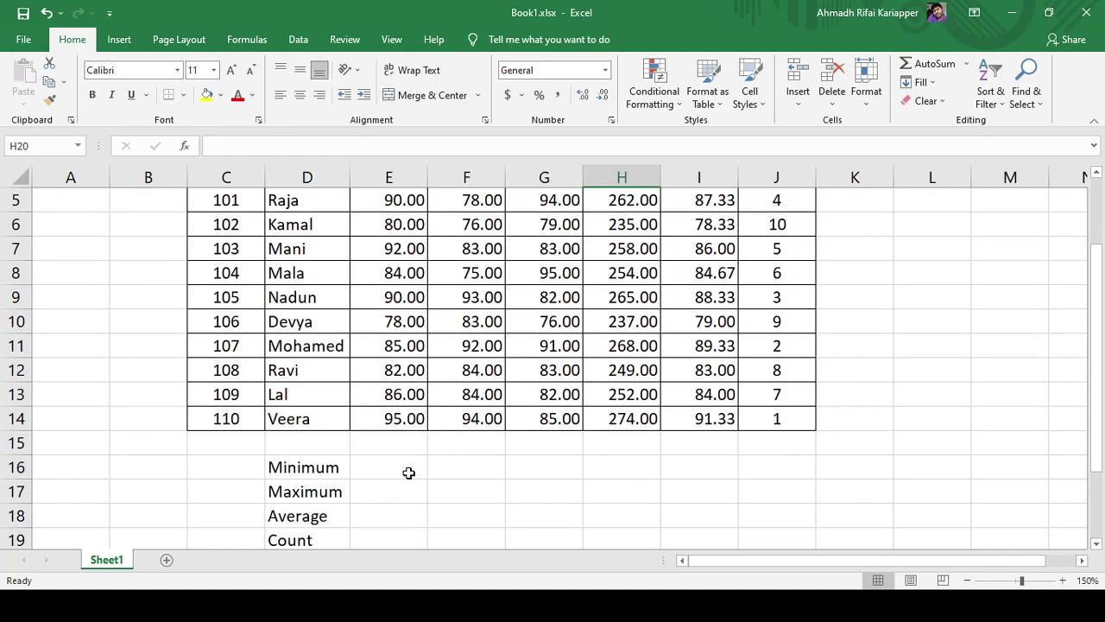
# Calculate the minimum Science mark in E16 with =MIN(E5:E14) and fill the formula across to English and Maths in F16:G16.
pyautogui.click(406, 471)
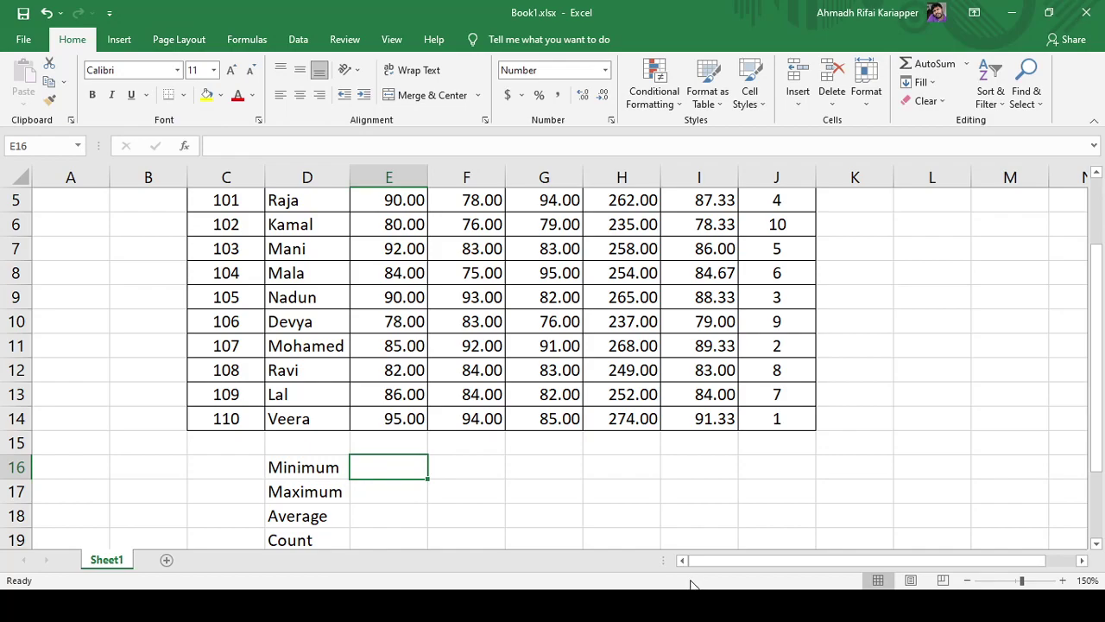
pyautogui.scroll(1, 583, 486)
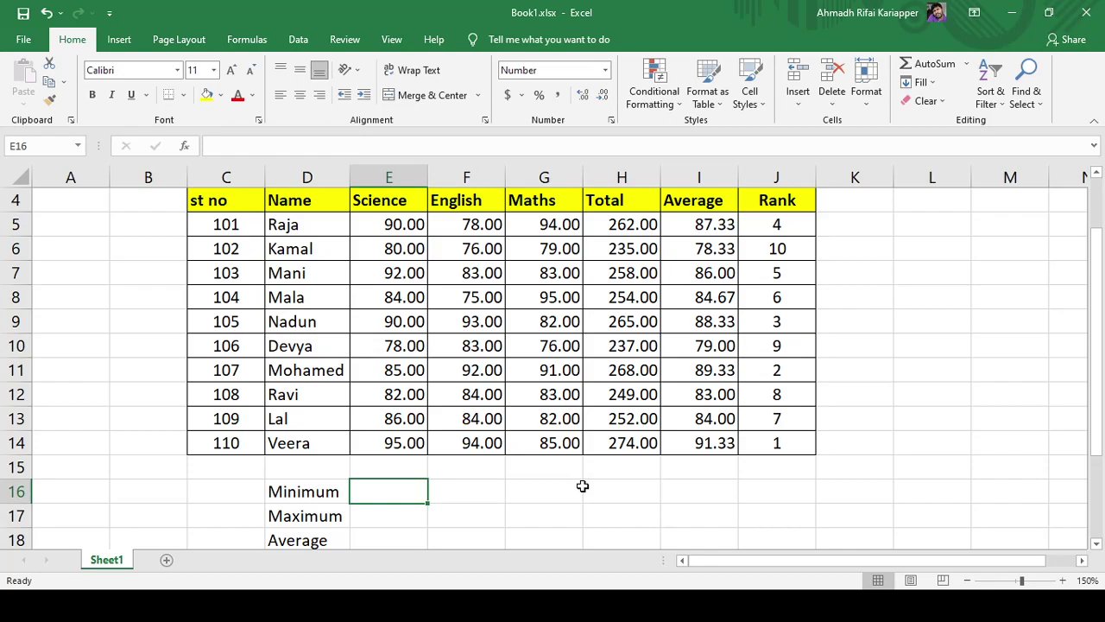
pyautogui.write('=min')
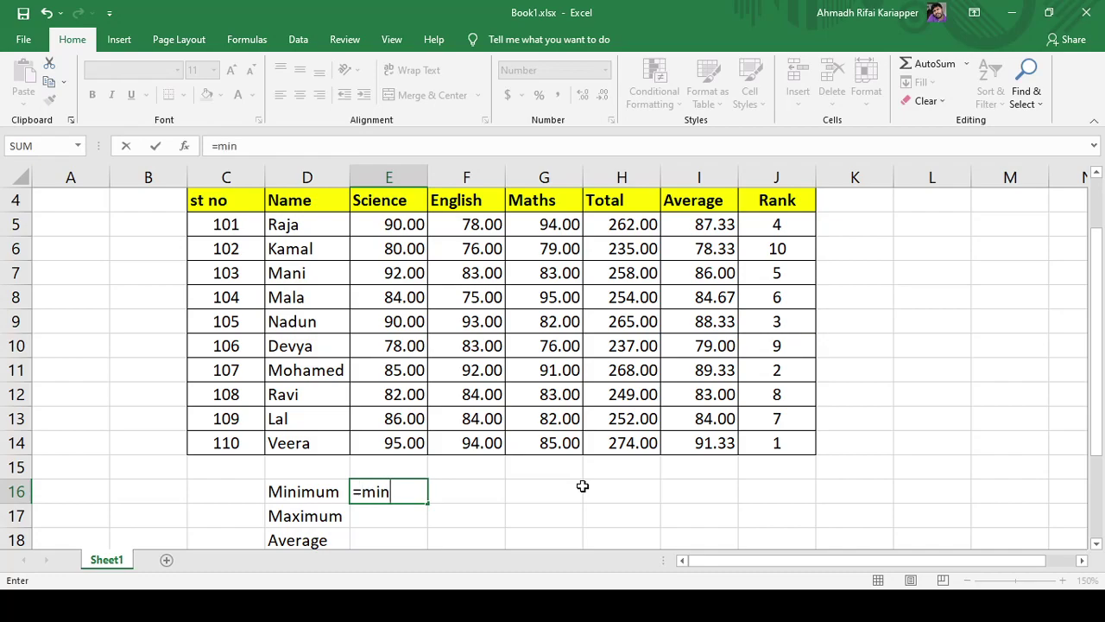
pyautogui.press('Tab')
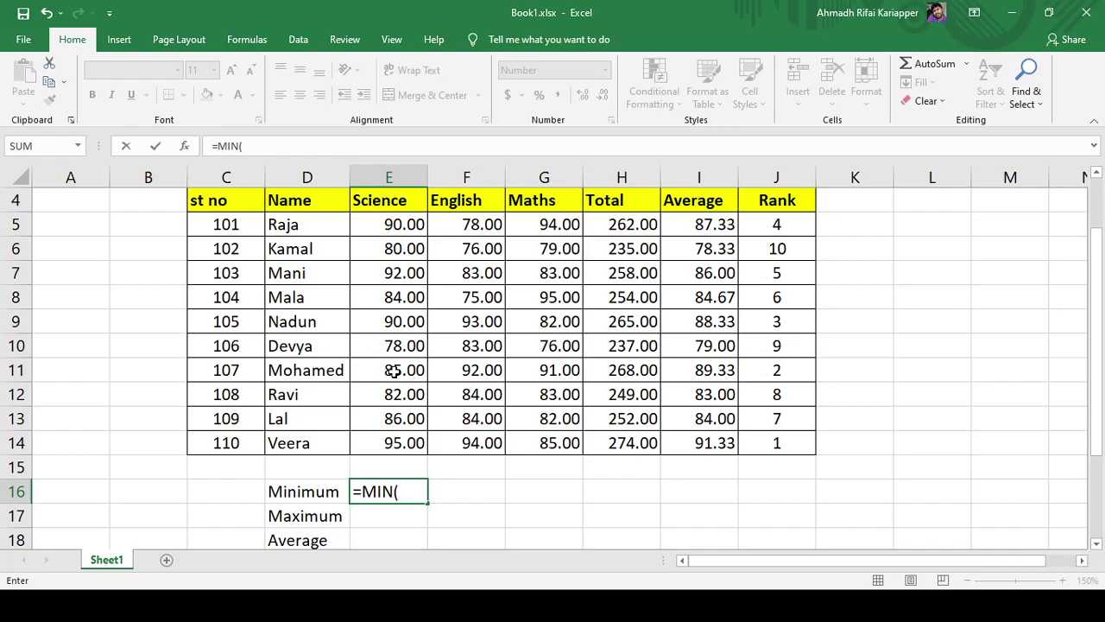
pyautogui.click(375, 234)
pyautogui.moveTo(376, 234); pyautogui.dragTo(375, 446)
pyautogui.write(')')
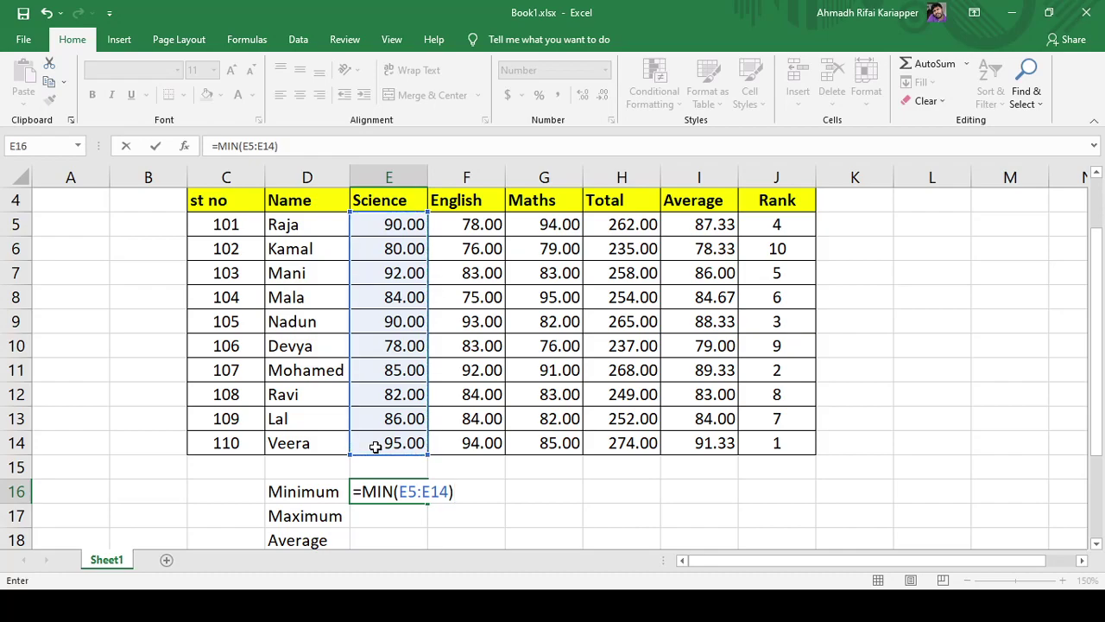
pyautogui.press('Return')
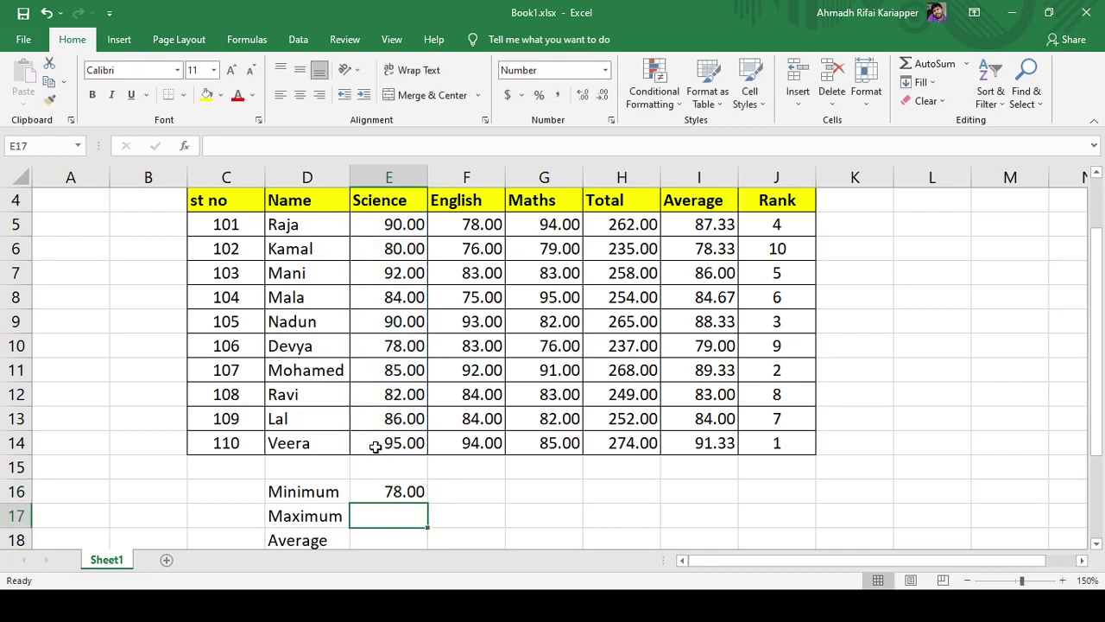
pyautogui.click(409, 491)
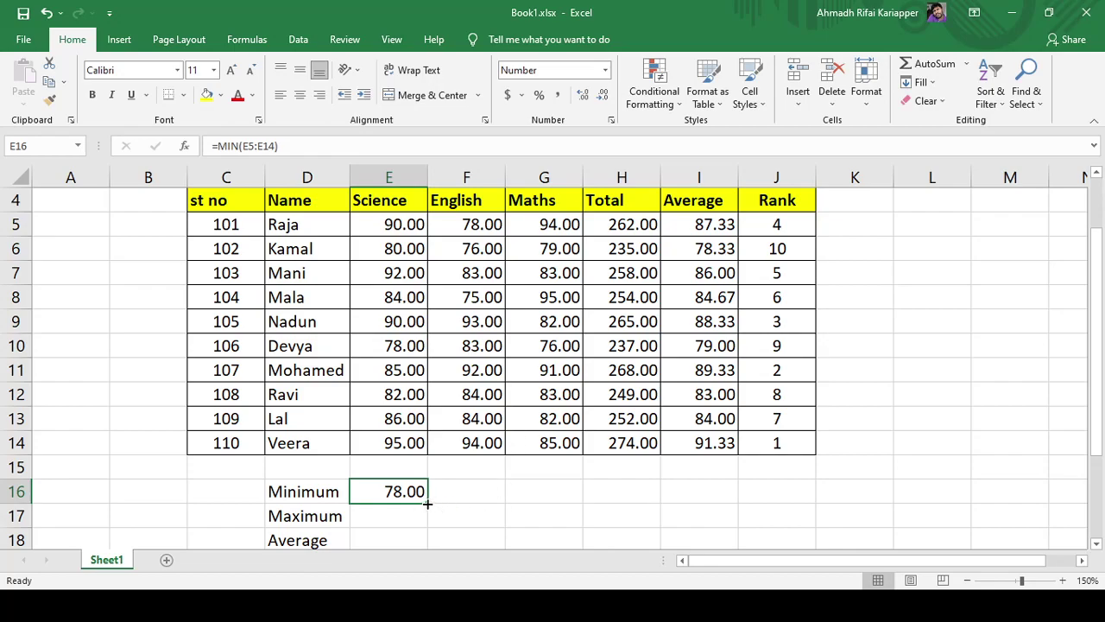
pyautogui.moveTo(428, 504); pyautogui.dragTo(559, 510)
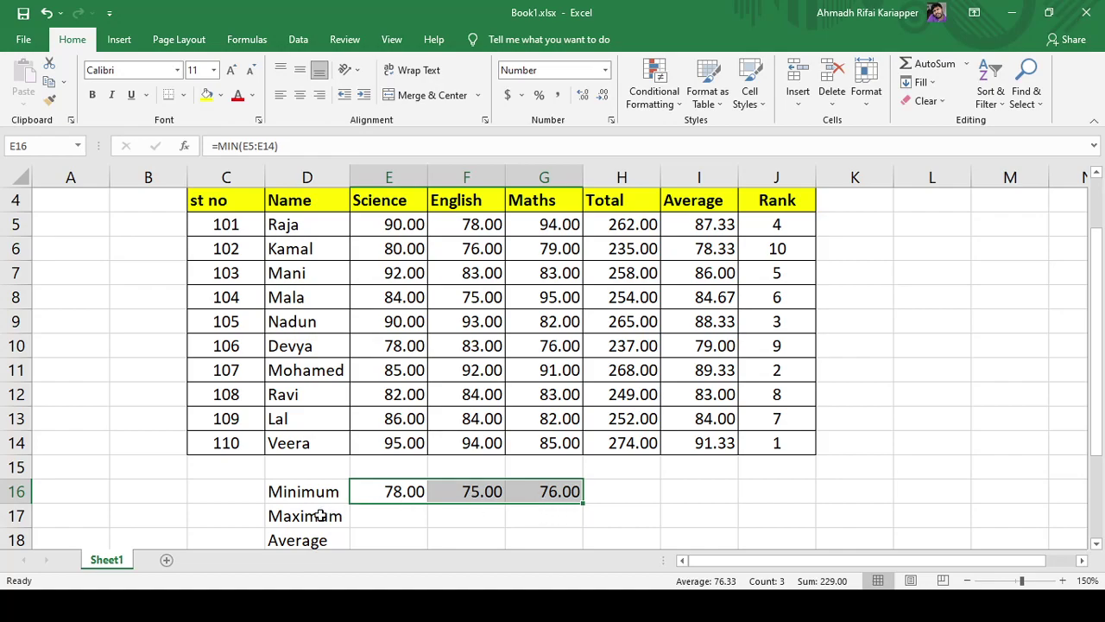
# Calculate the maximum Science mark in E17 with =MAX(E5:E14).
pyautogui.click(390, 522)
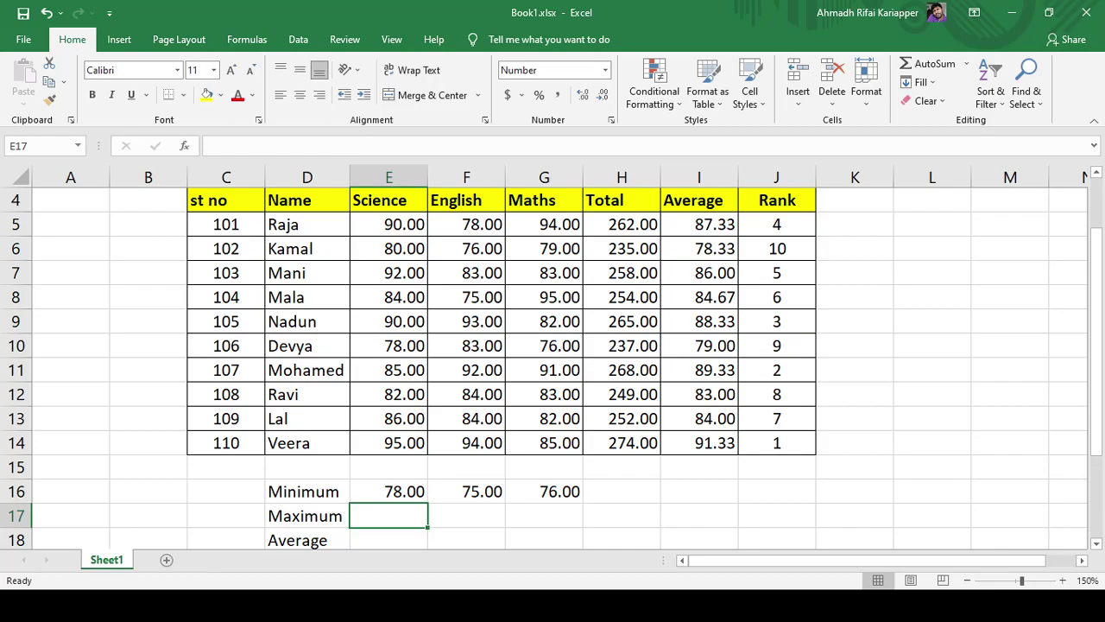
pyautogui.write('=maz')
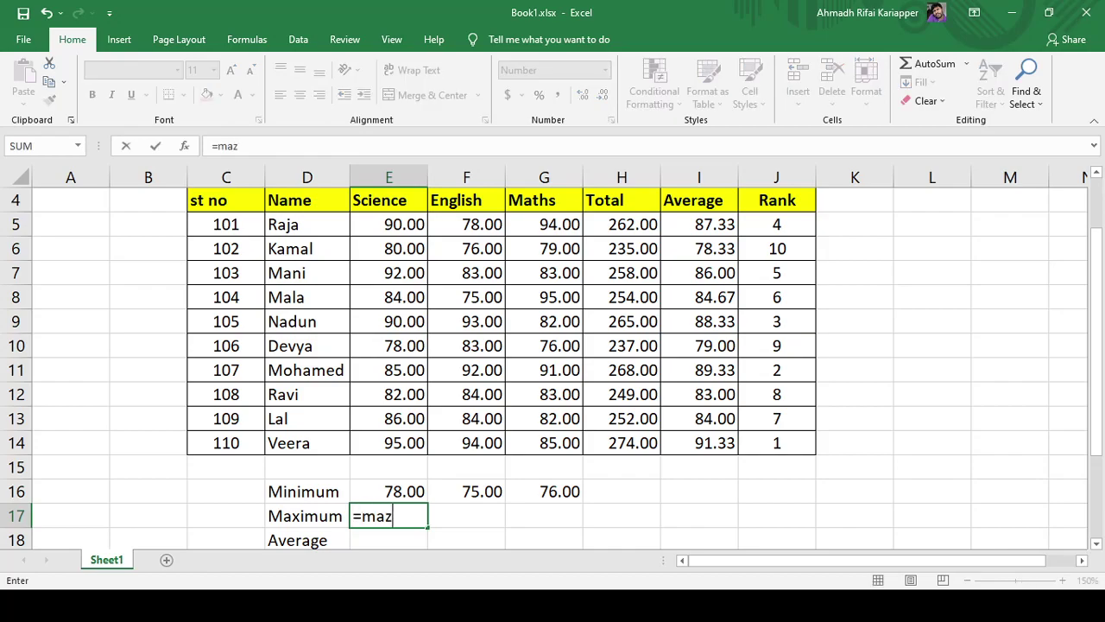
pyautogui.press('BackSpace')
pyautogui.write('x')
pyautogui.press('Tab')
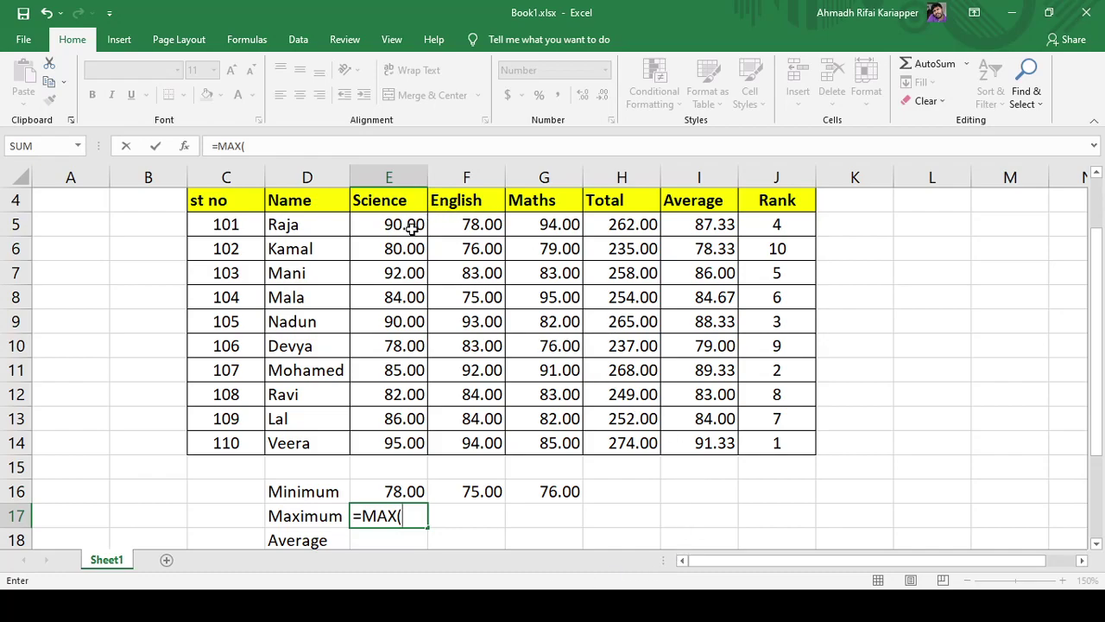
pyautogui.moveTo(396, 221); pyautogui.dragTo(368, 443)
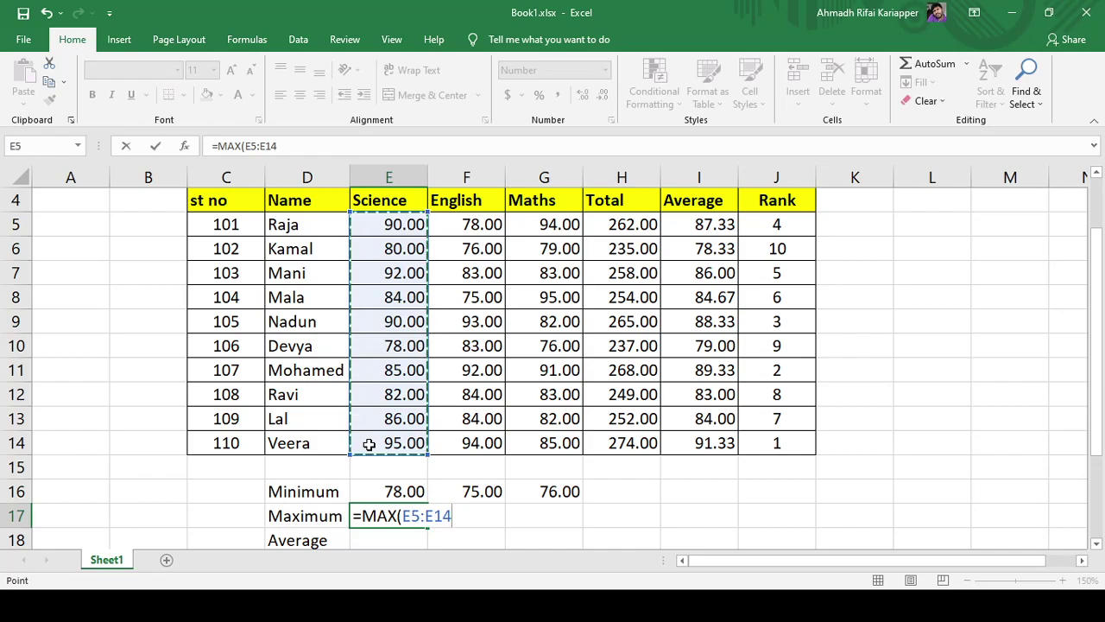
pyautogui.write(')')
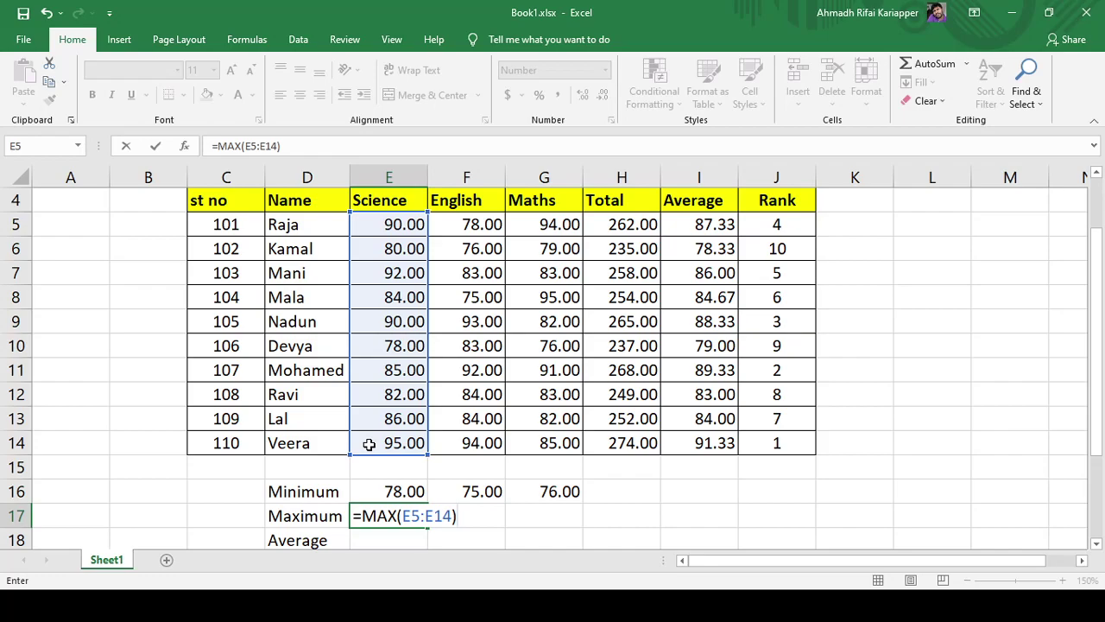
pyautogui.press('Return')
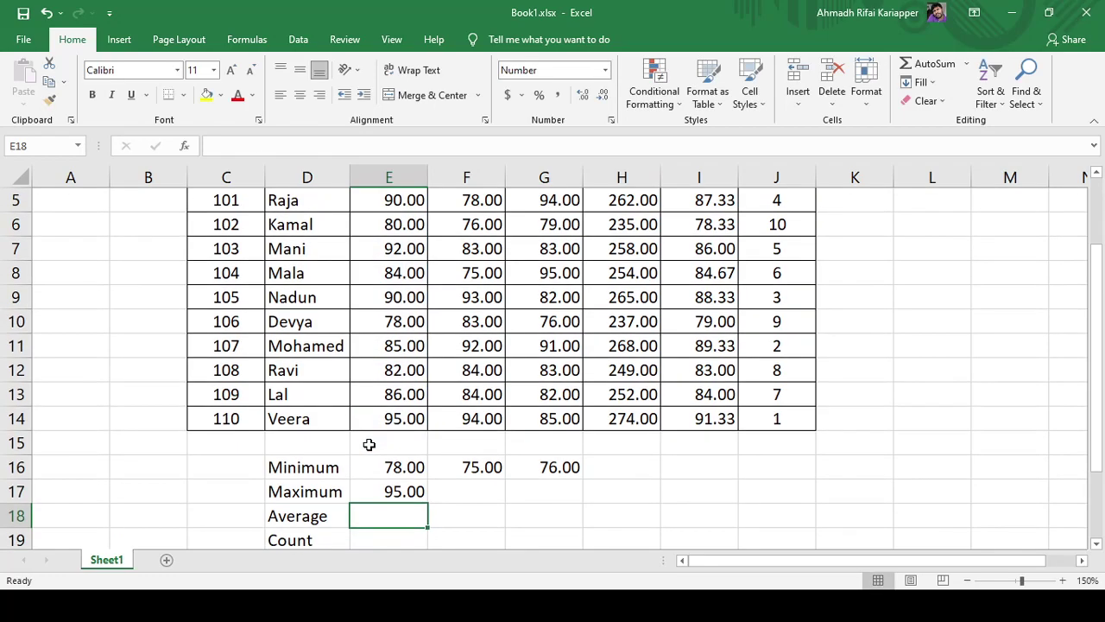
# Check the Science maximum against its column, and fill the MAX formula from E17 across to English and Maths in F17:G17.
pyautogui.click(404, 488)
pyautogui.scroll(1, 402, 412)
pyautogui.scroll(2, 402, 412)
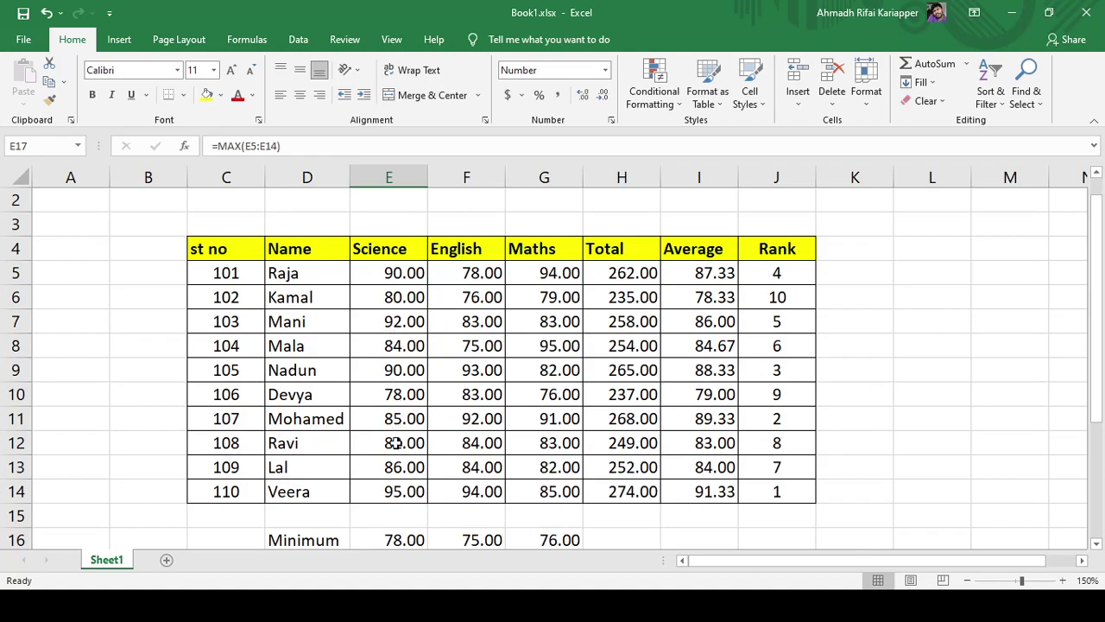
pyautogui.scroll(-1, 384, 496)
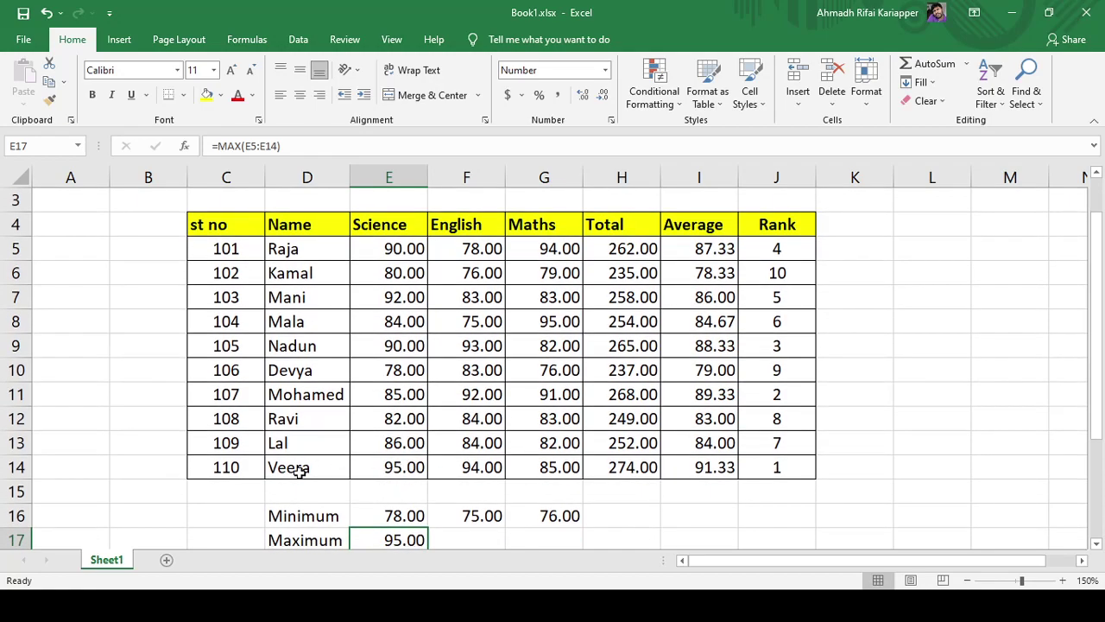
pyautogui.click(400, 468)
pyautogui.scroll(-1, 492, 453)
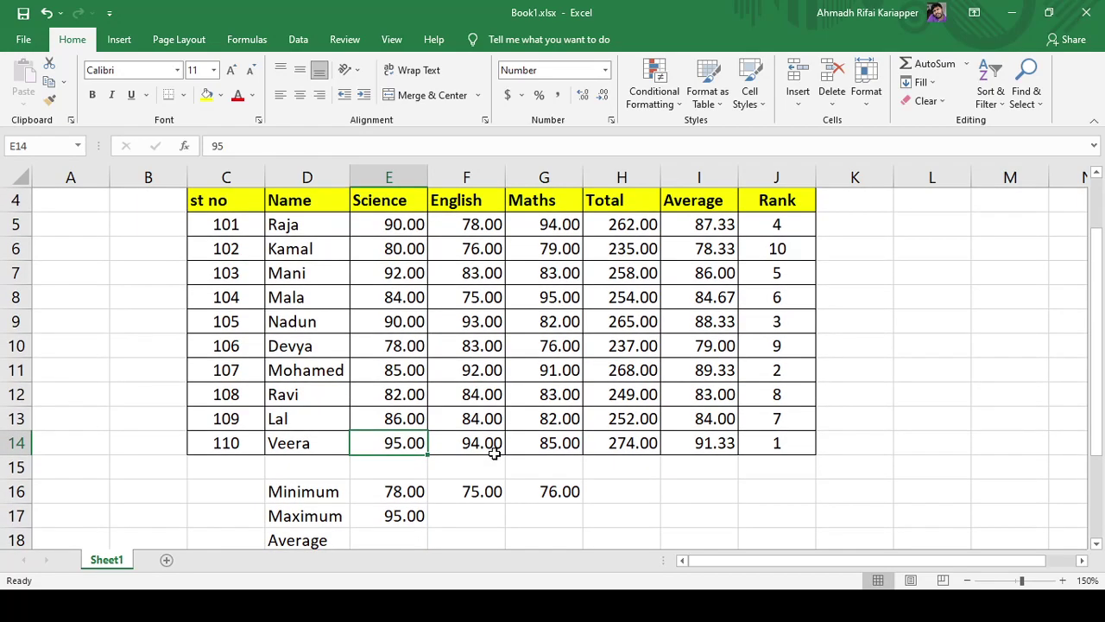
pyautogui.click(397, 518)
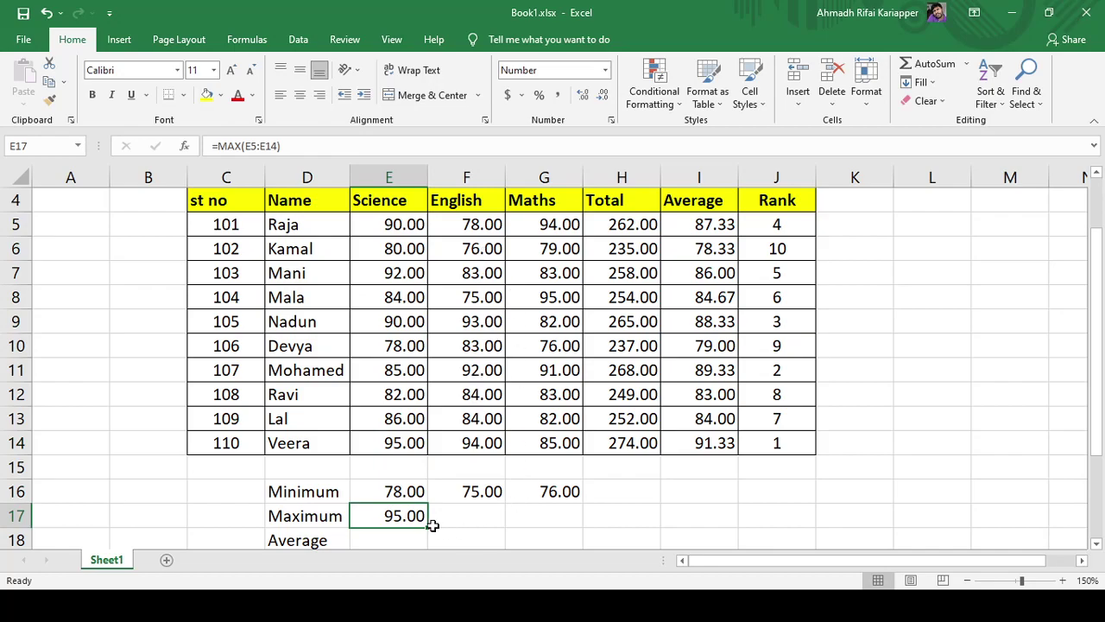
pyautogui.moveTo(426, 527); pyautogui.dragTo(551, 524)
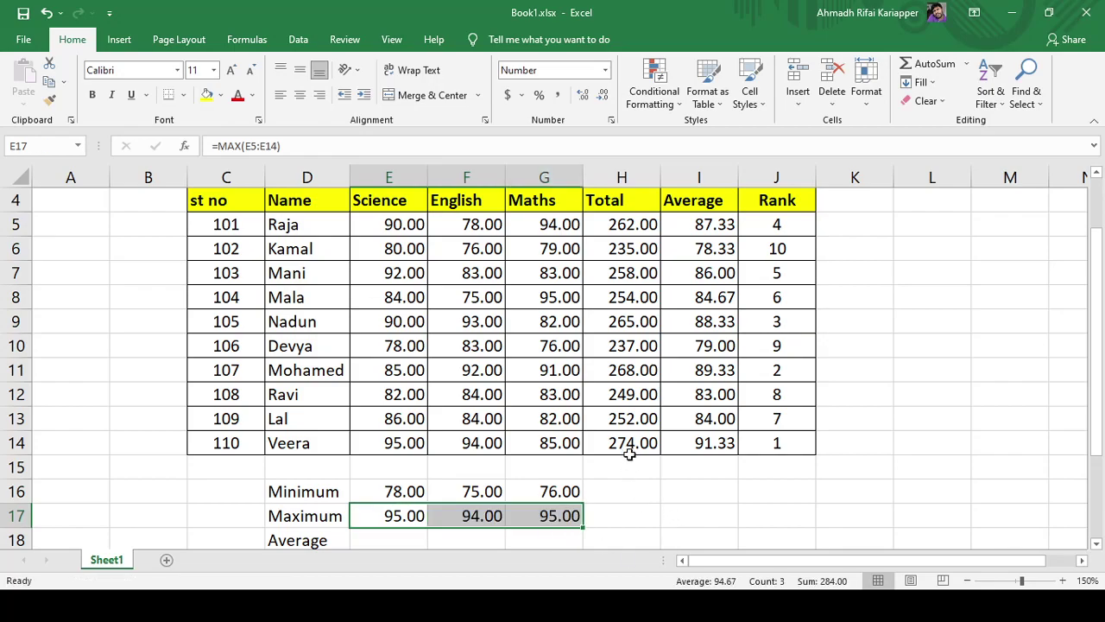
pyautogui.click(486, 515)
pyautogui.click(567, 518)
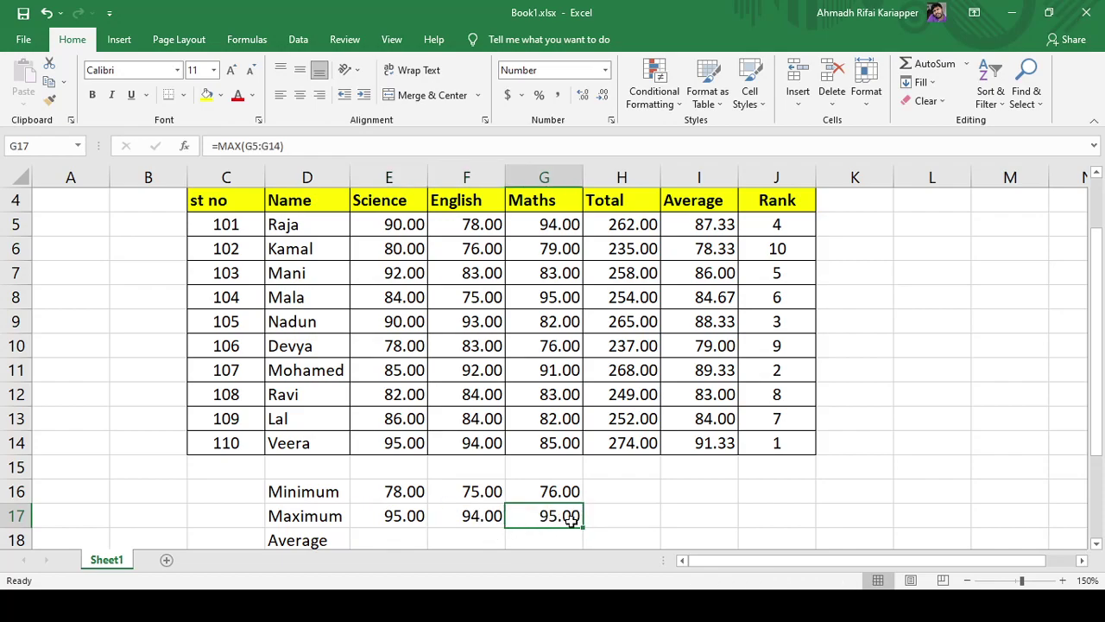
# Calculate the average Science mark in E18 with =AVERAGE(E5:E14).
pyautogui.scroll(-1, 570, 518)
pyautogui.click(410, 518)
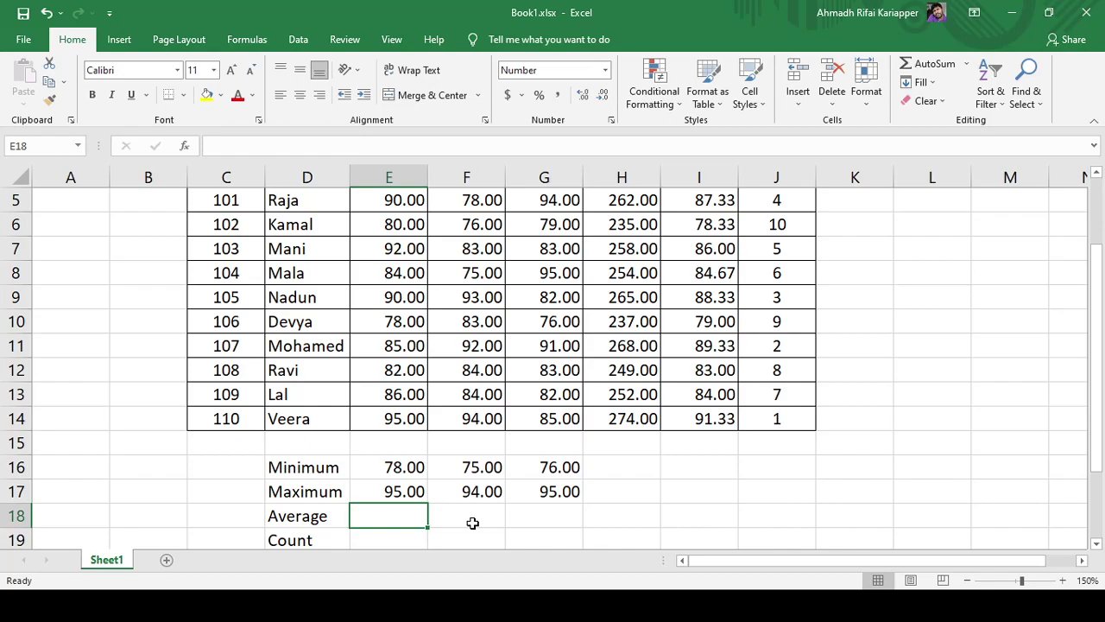
pyautogui.write('=')
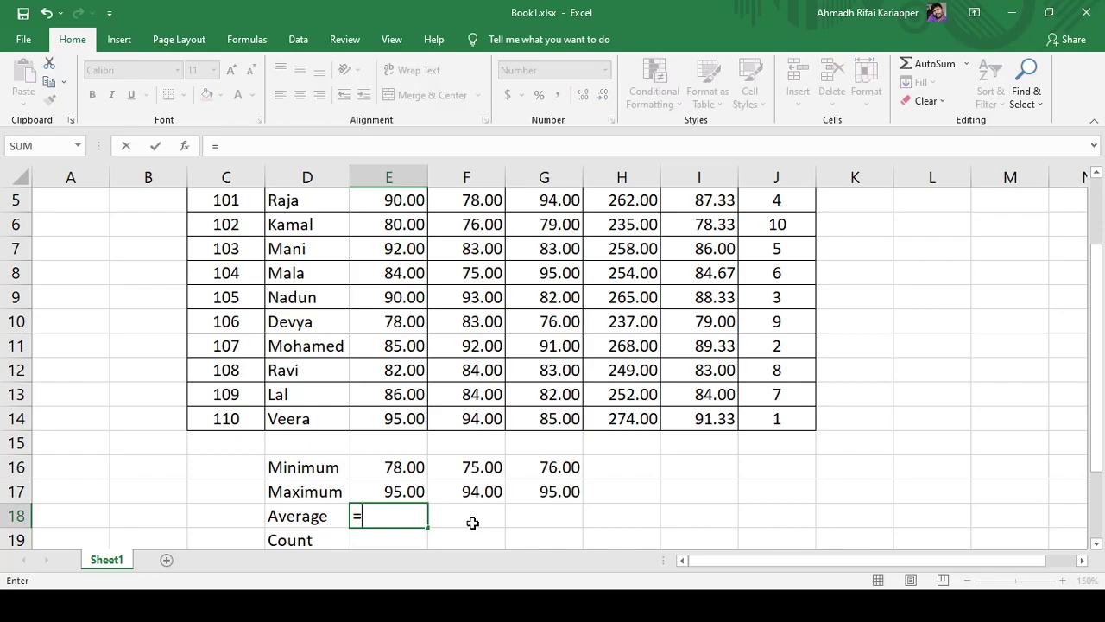
pyautogui.write('averg')
pyautogui.press('BackSpace')
pyautogui.press('Tab')
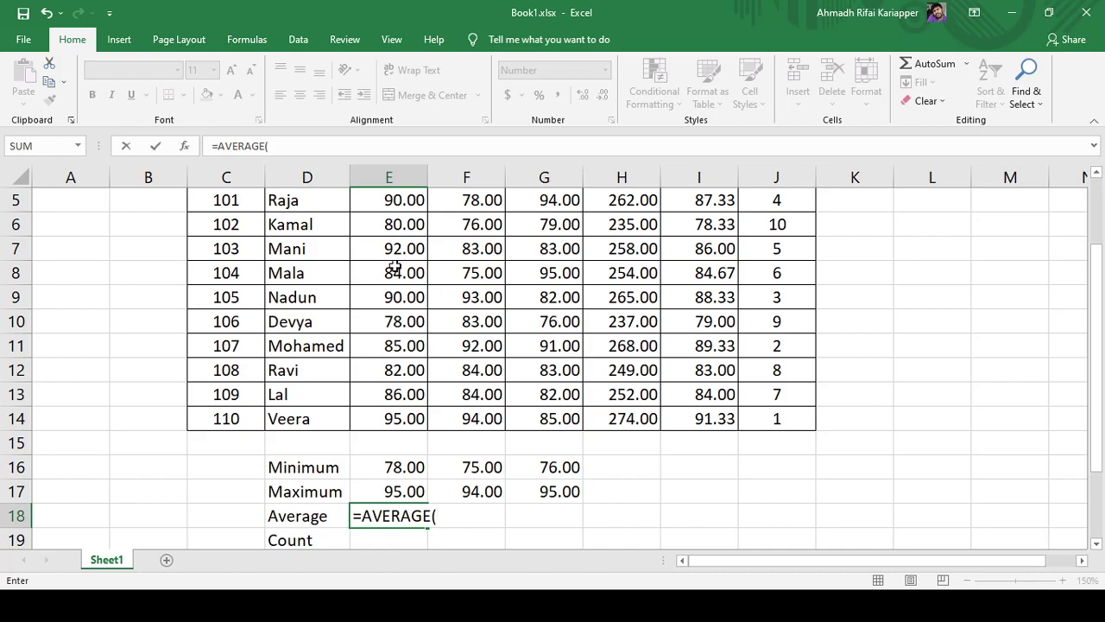
pyautogui.moveTo(395, 208); pyautogui.dragTo(380, 419)
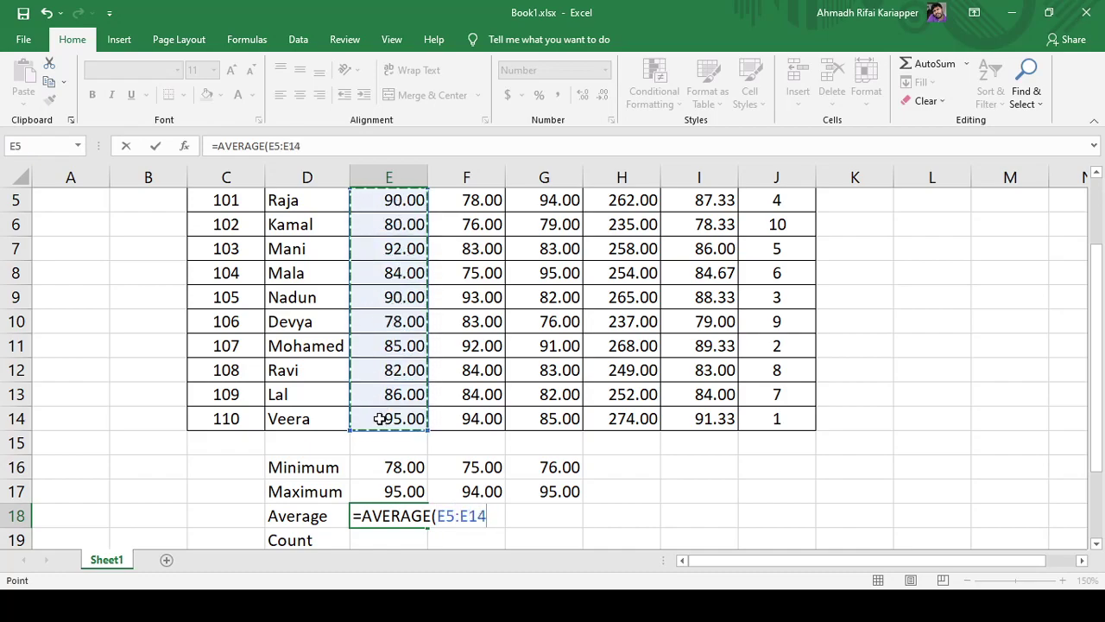
pyautogui.write(')')
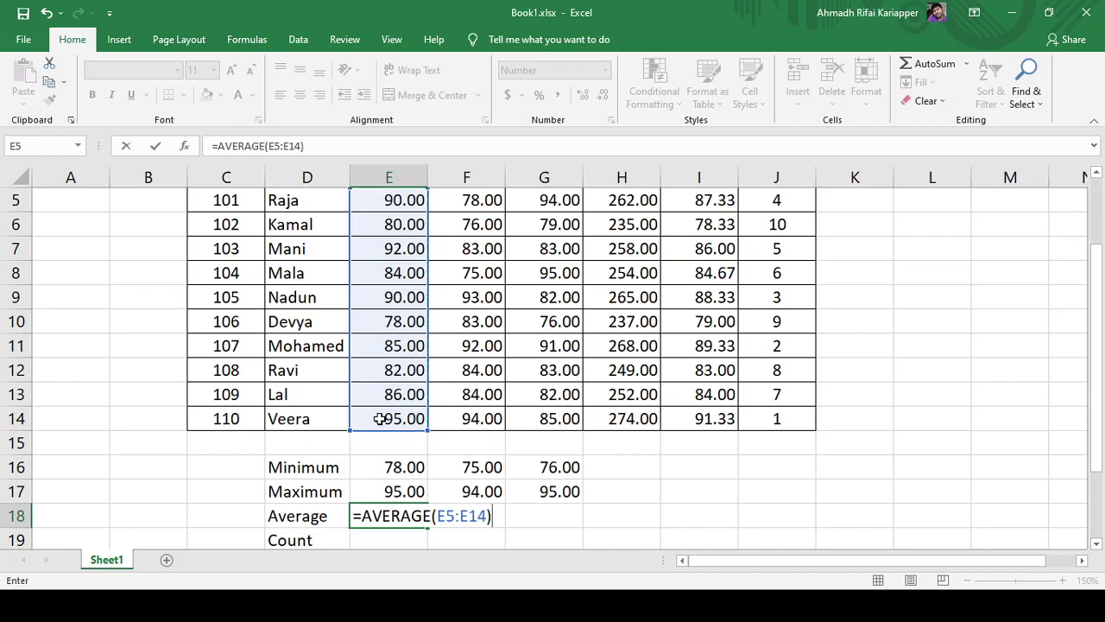
pyautogui.press('Return')
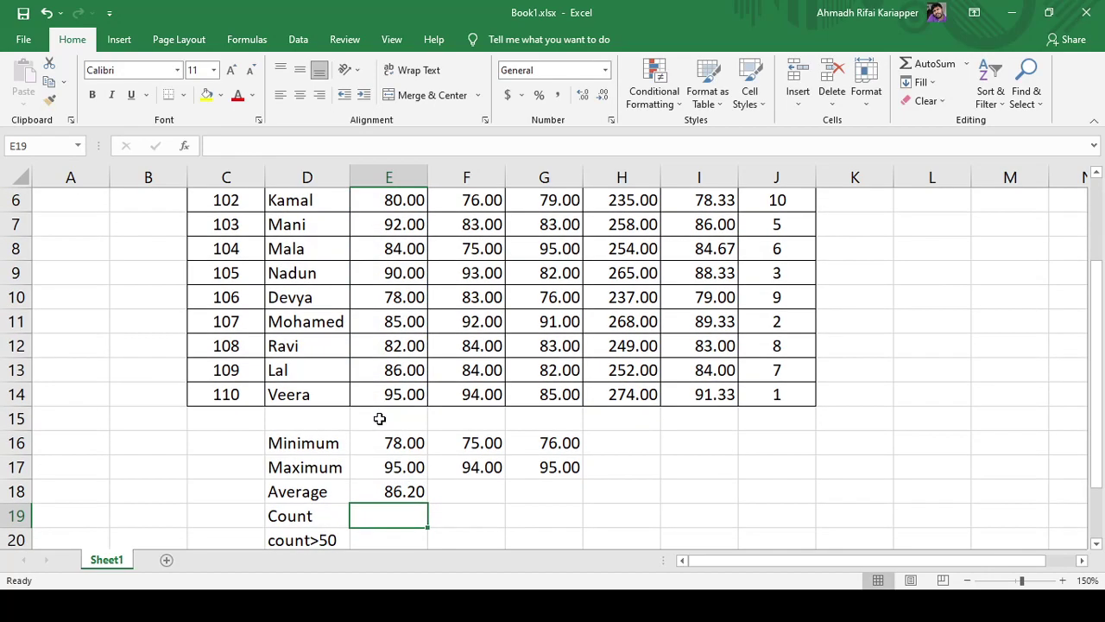
# Check the Science average against its column, and fill the AVERAGE formula from E18 across to English and Maths in F18:G18.
pyautogui.click(414, 492)
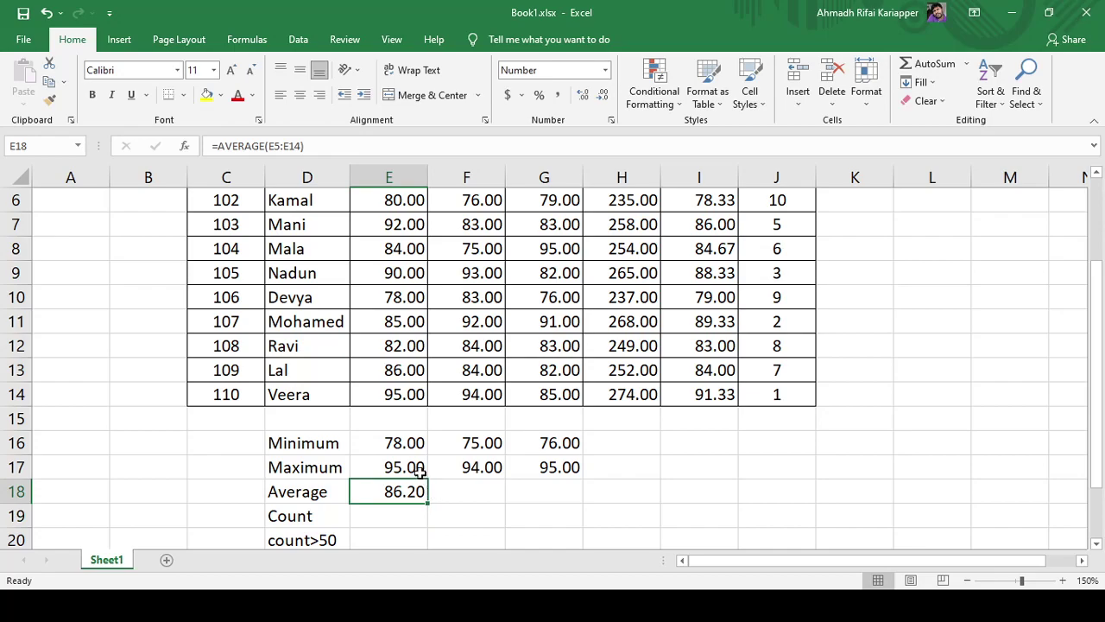
pyautogui.scroll(1, 406, 404)
pyautogui.scroll(-1, 405, 409)
pyautogui.scroll(1, 405, 409)
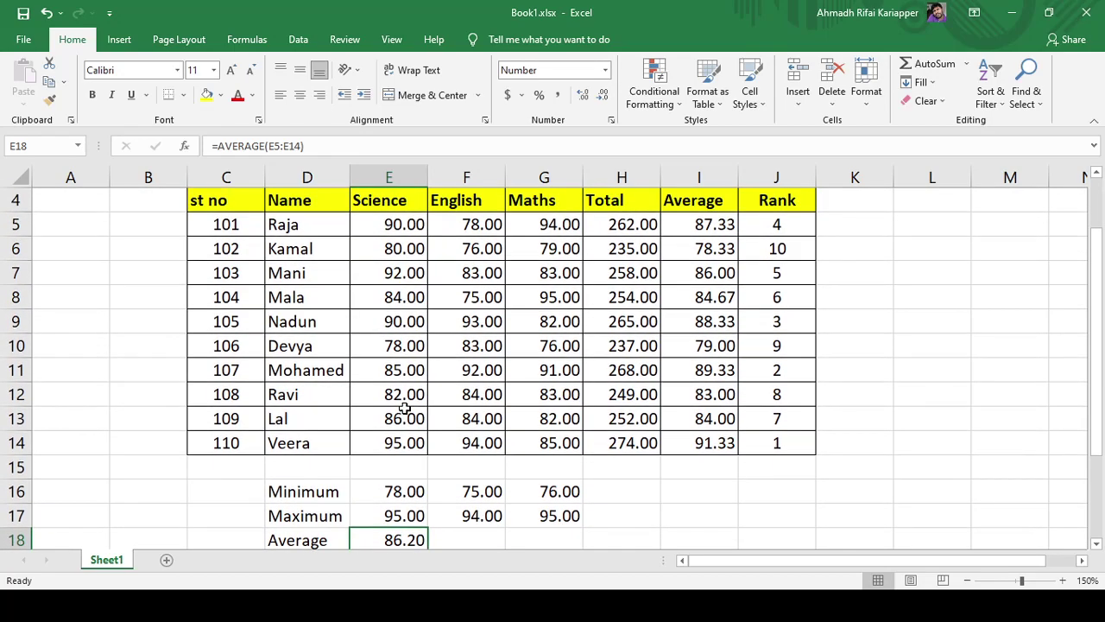
pyautogui.scroll(-1, 404, 410)
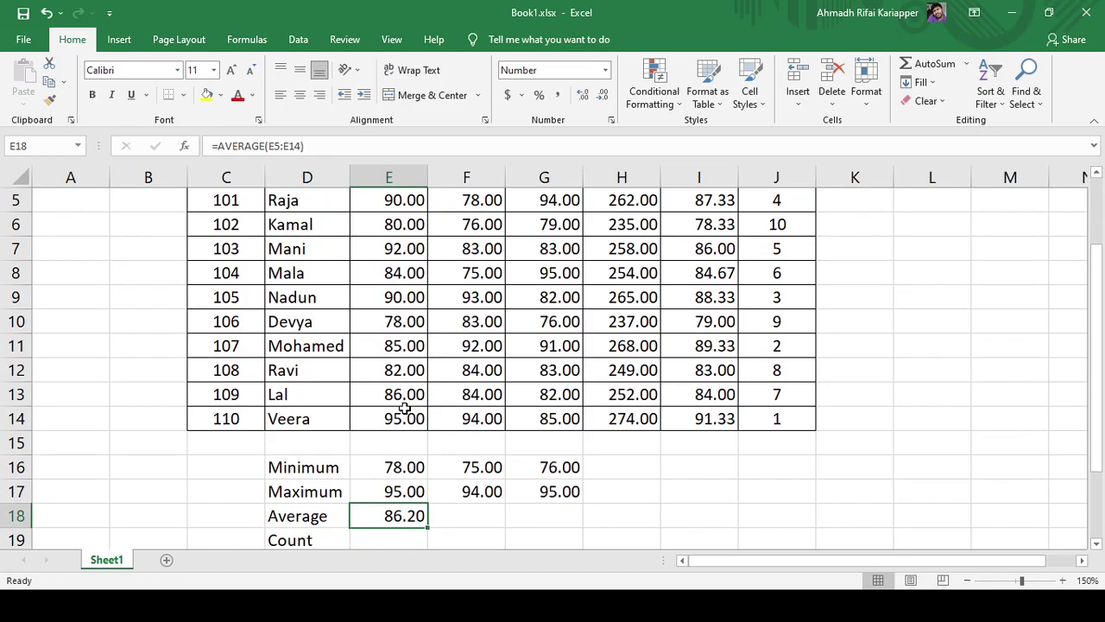
pyautogui.scroll(-1, 404, 409)
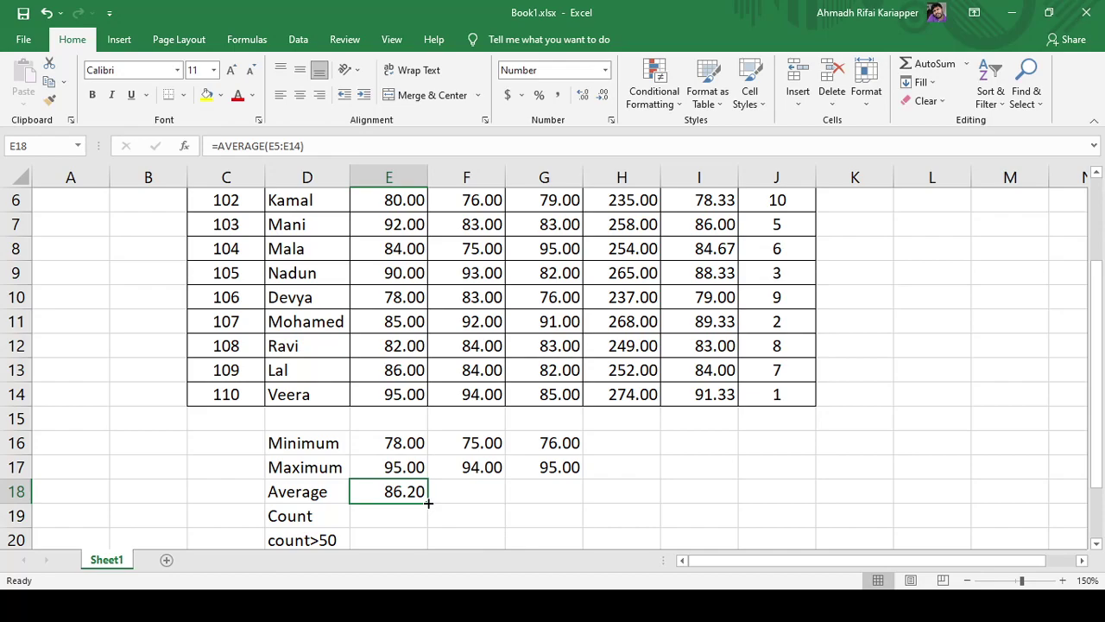
pyautogui.moveTo(428, 503); pyautogui.dragTo(575, 507)
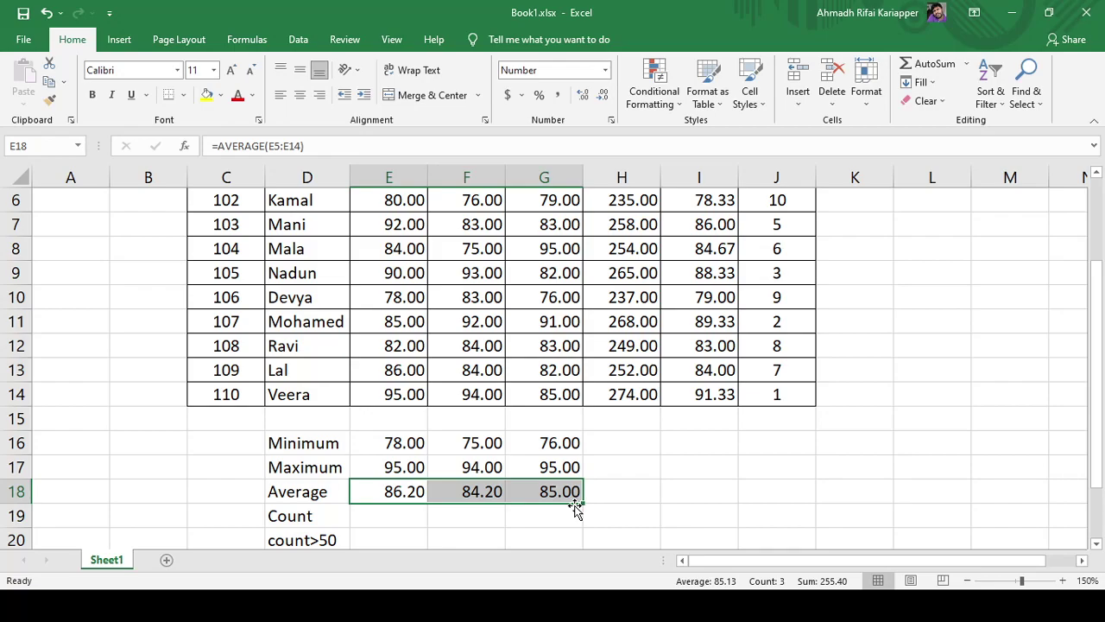
pyautogui.click(630, 493)
pyautogui.click(388, 494)
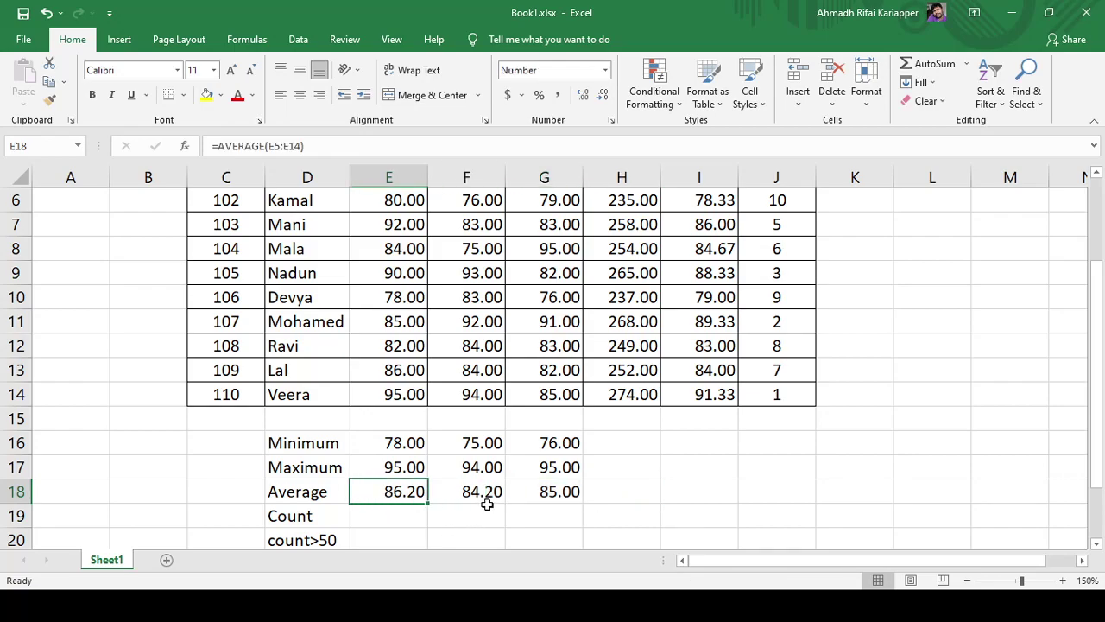
pyautogui.scroll(1, 488, 504)
pyautogui.scroll(-1, 488, 504)
pyautogui.scroll(-1, 429, 494)
# Count the Science marks in E19 with =COUNT(E5:E14).
pyautogui.click(402, 466)
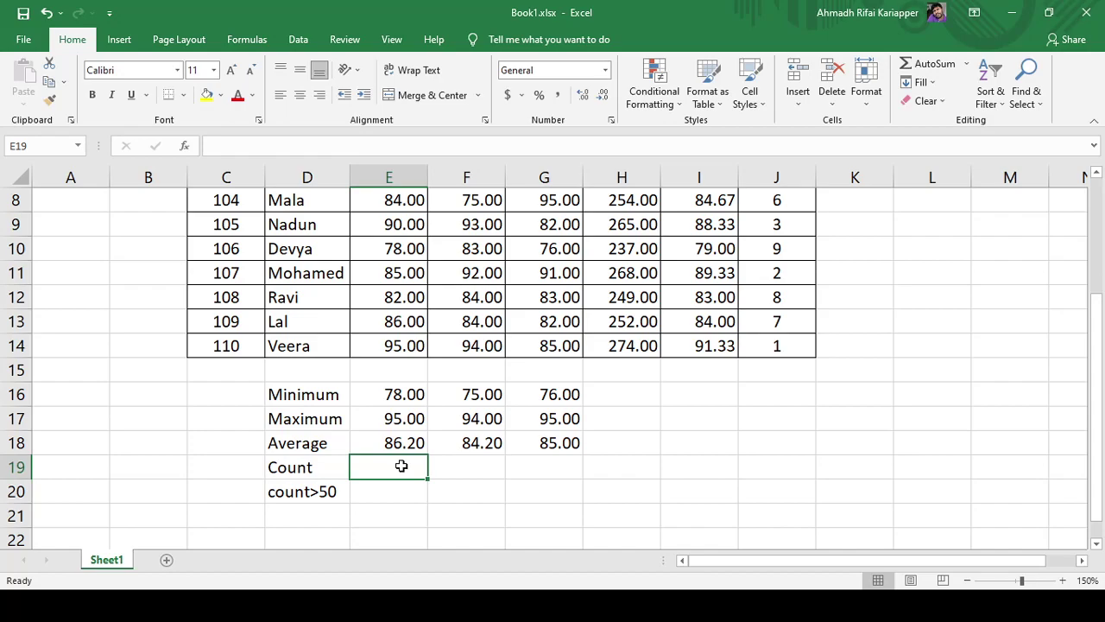
pyautogui.scroll(2, 444, 414)
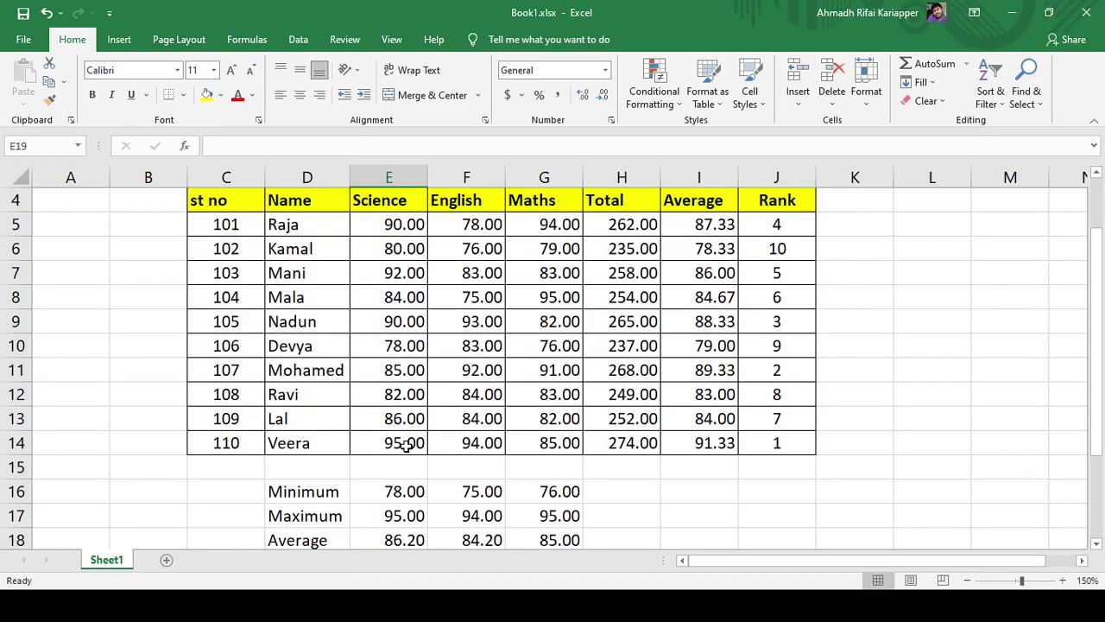
pyautogui.scroll(-1, 405, 444)
pyautogui.scroll(-1, 406, 444)
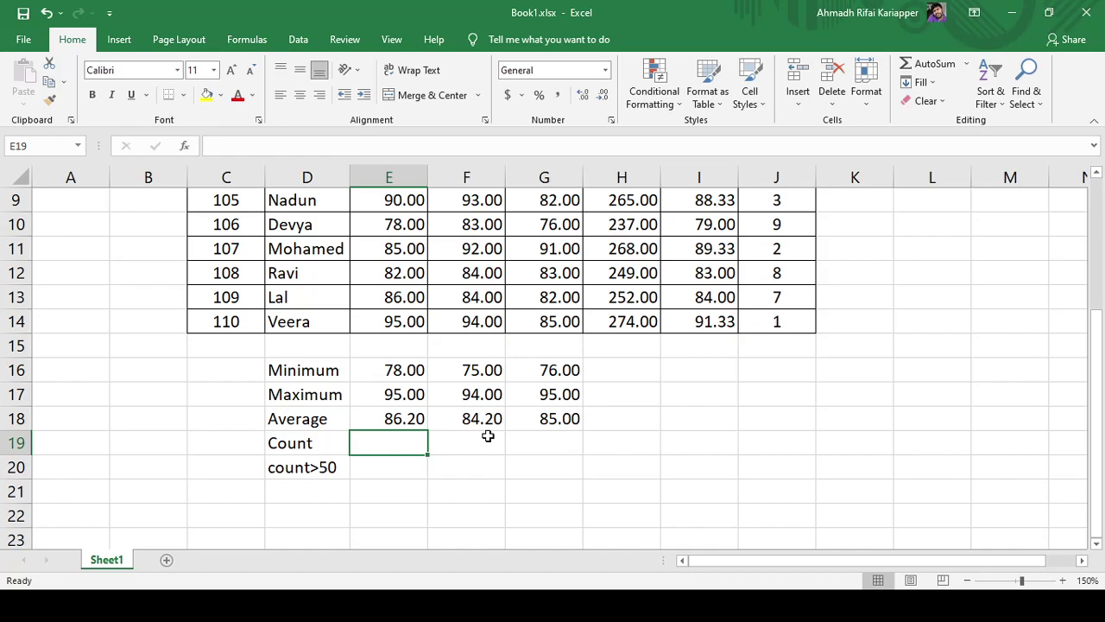
pyautogui.write('=')
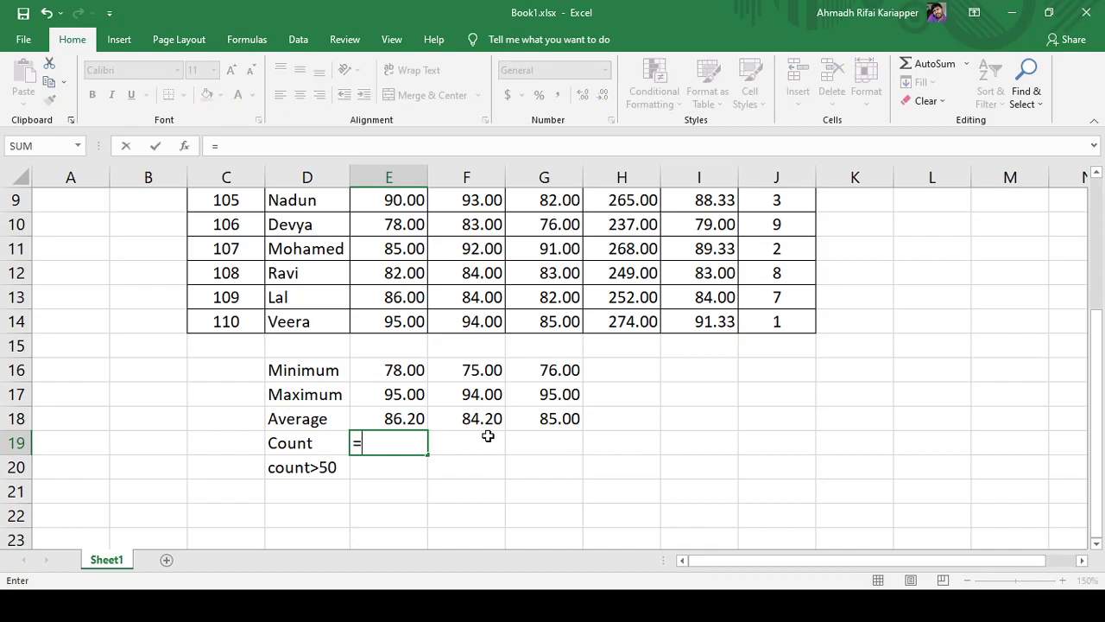
pyautogui.write('cou')
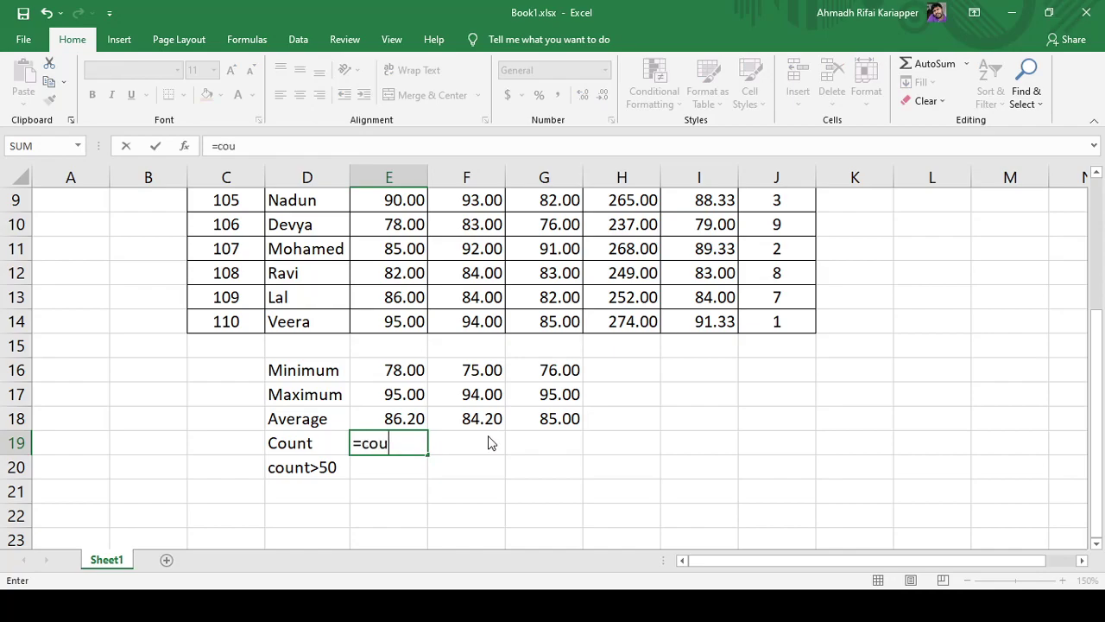
pyautogui.write('nt(')
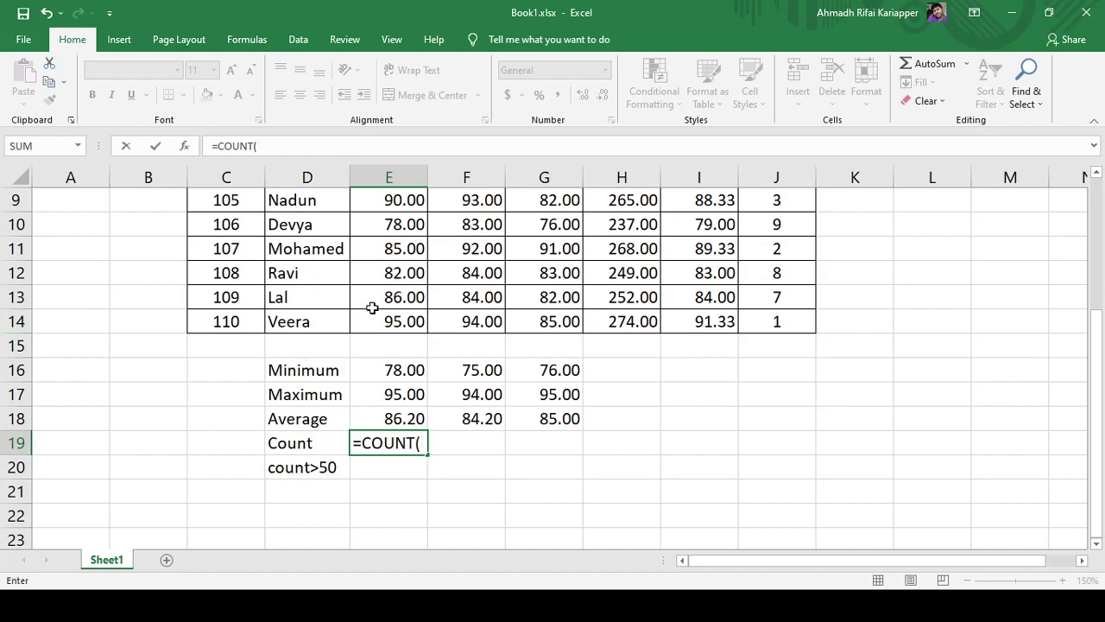
pyautogui.scroll(2, 372, 308)
pyautogui.scroll(2, 371, 309)
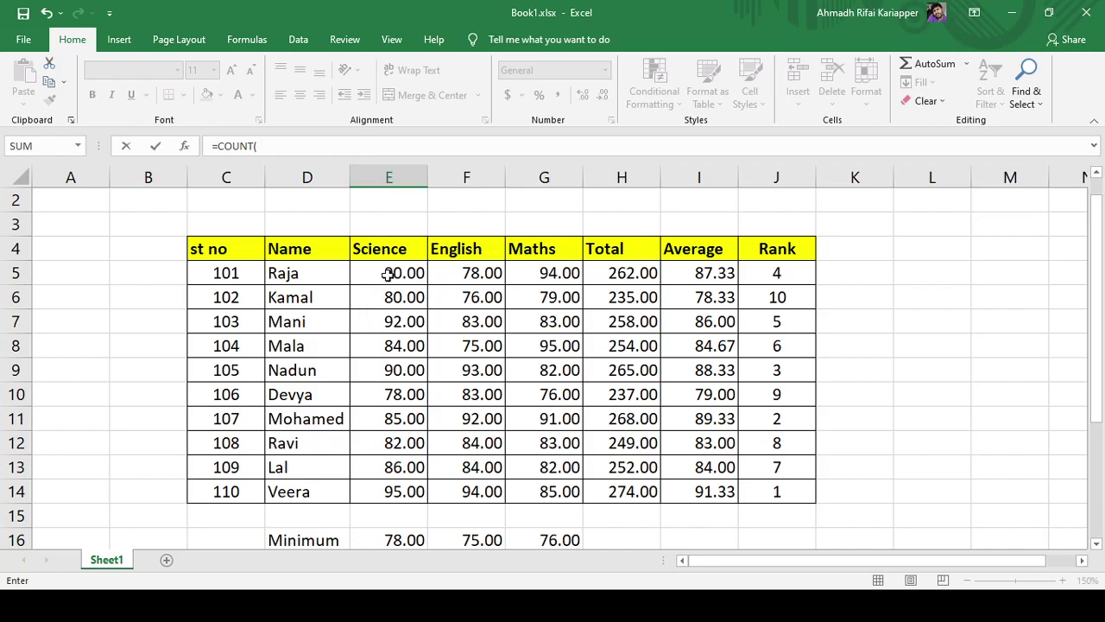
pyautogui.scroll(-2, 386, 273)
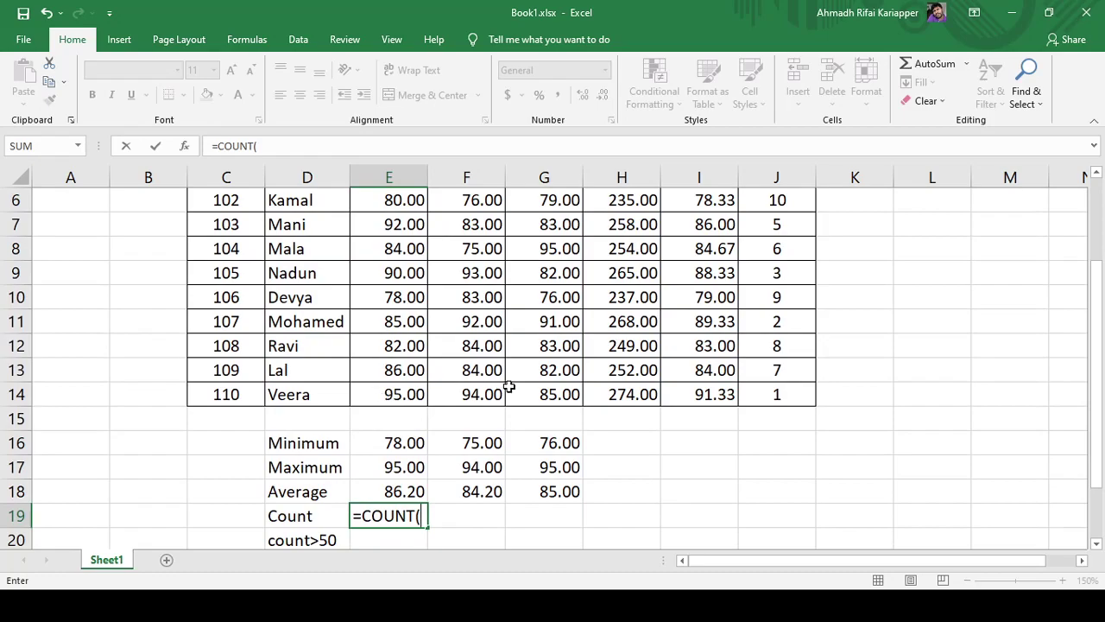
pyautogui.scroll(-1, 508, 385)
pyautogui.write('e5:e')
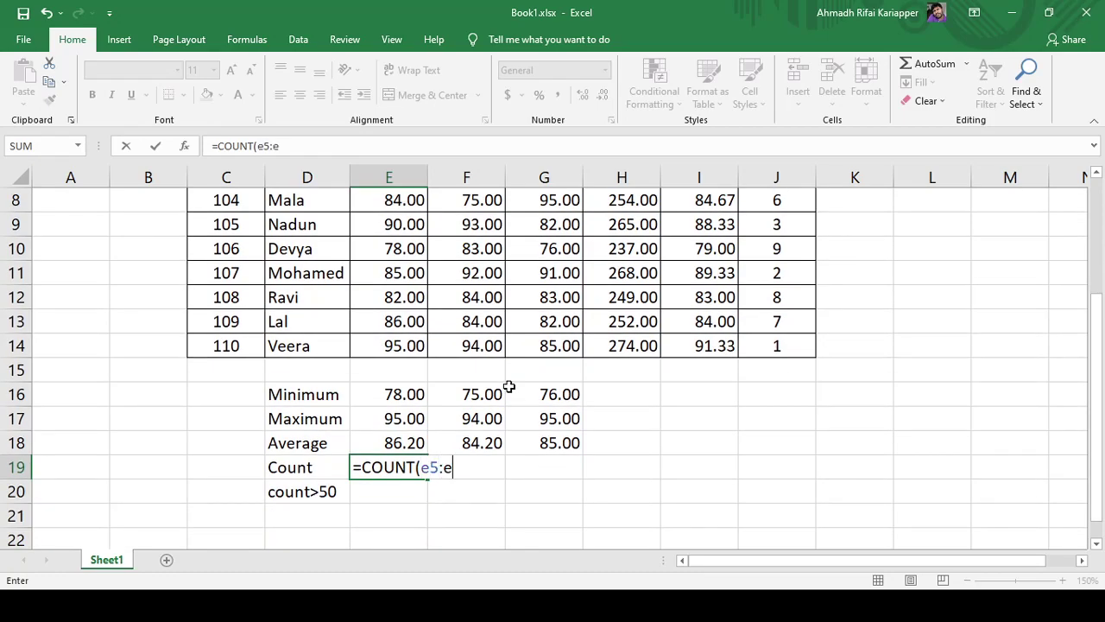
pyautogui.write('14)')
pyautogui.press('Return')
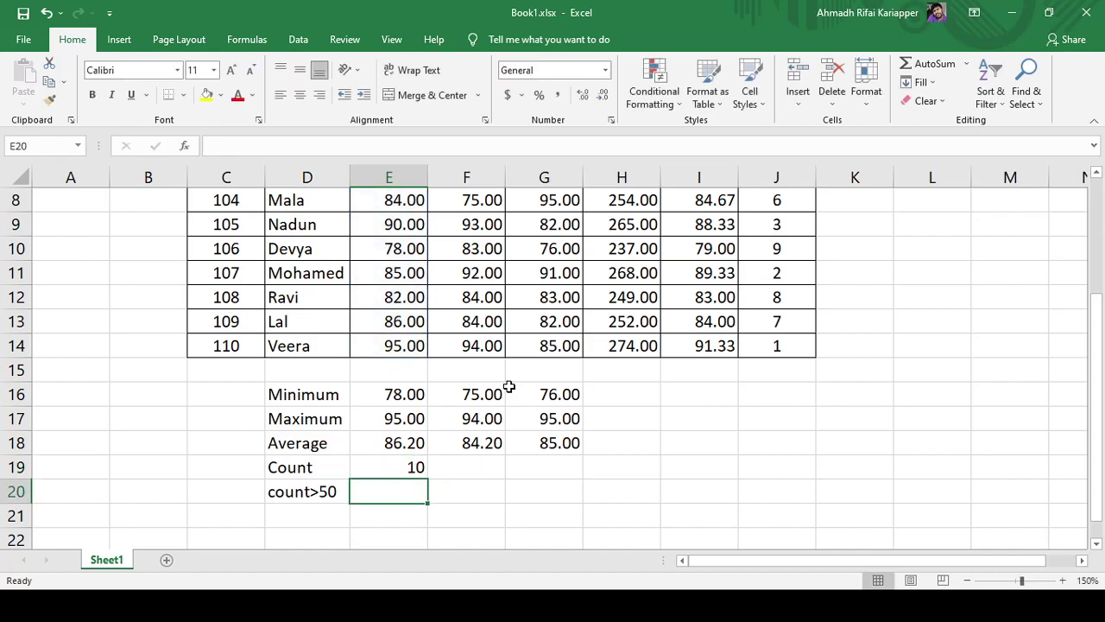
# Check the Science count against the table, and fill the COUNT formula from E19 across to English and Maths in F19:G19.
pyautogui.click(385, 467)
pyautogui.scroll(2, 424, 374)
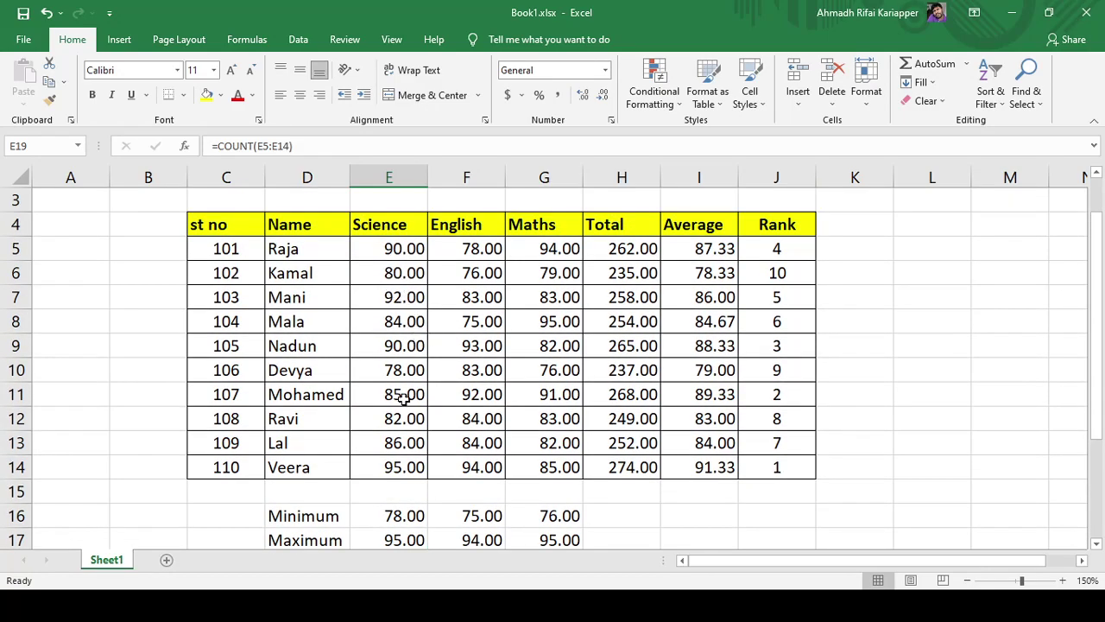
pyautogui.scroll(-2, 408, 437)
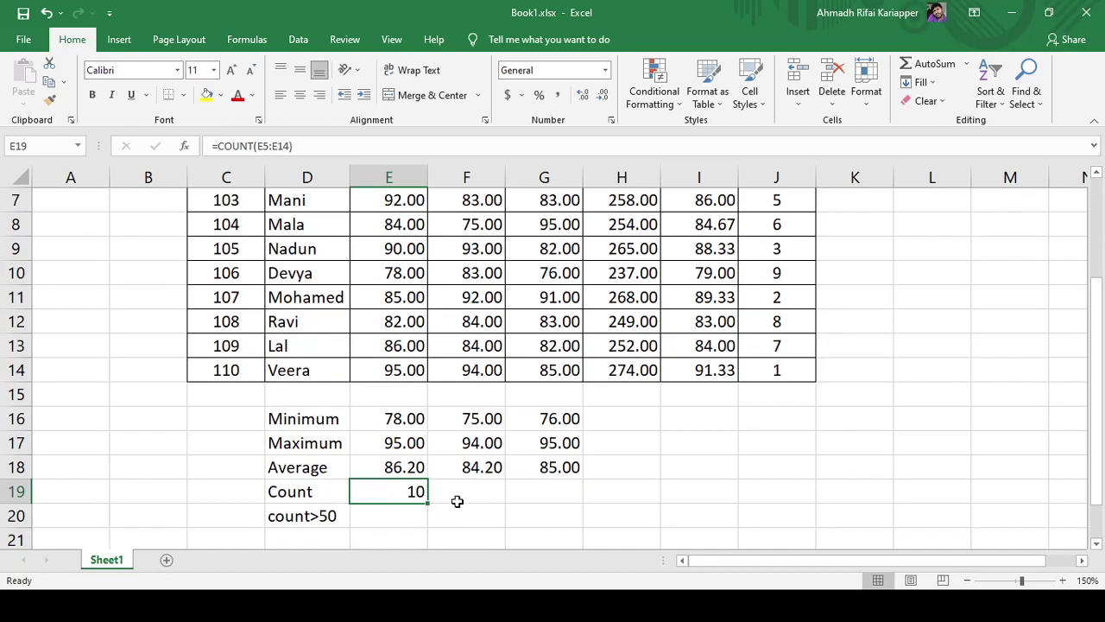
pyautogui.scroll(2, 465, 331)
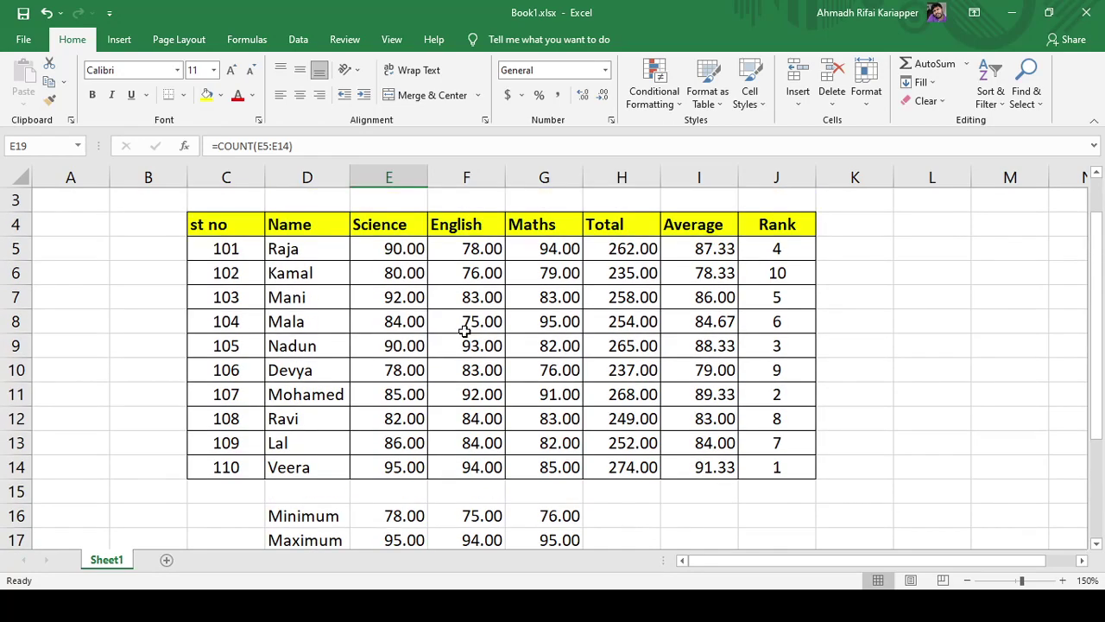
pyautogui.scroll(-3, 518, 311)
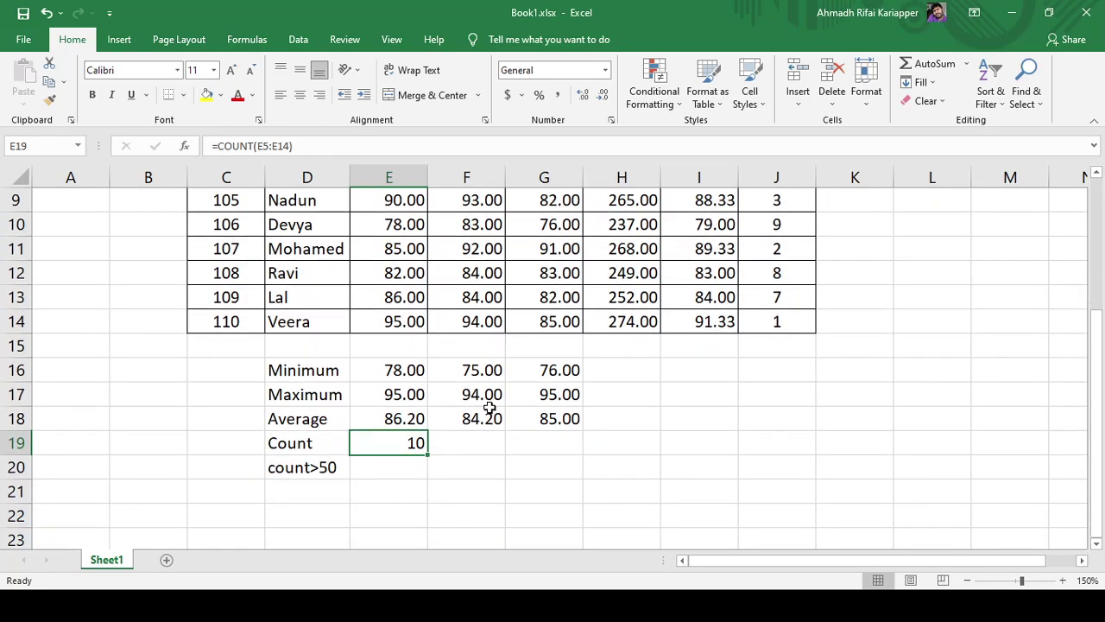
pyautogui.moveTo(428, 453); pyautogui.dragTo(584, 453)
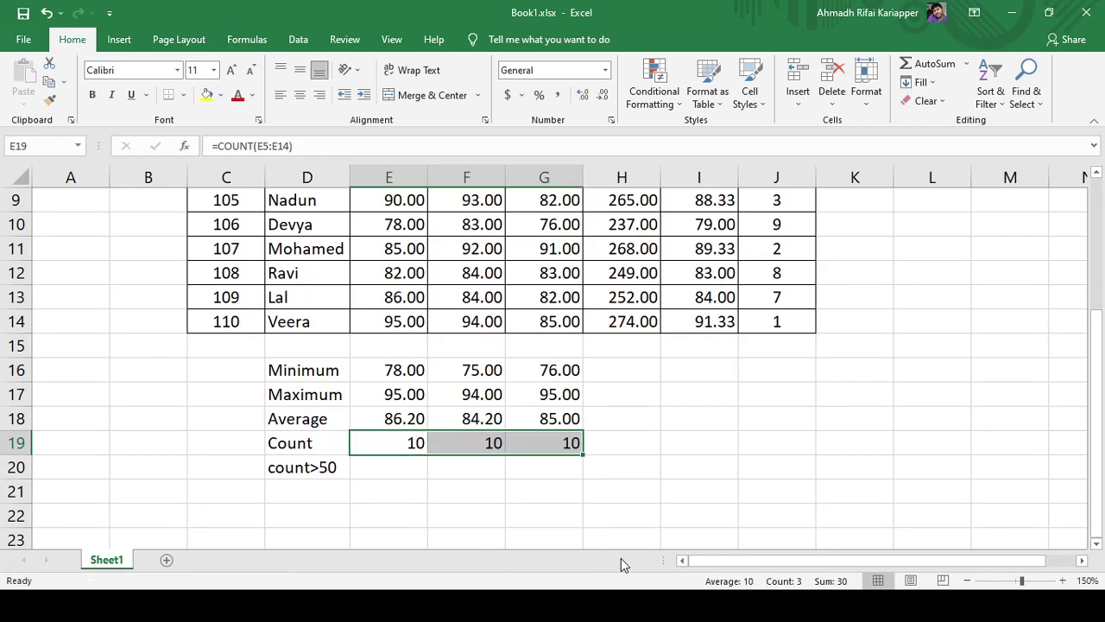
# Change the last summary label in D20 to count>80.
pyautogui.click(397, 467)
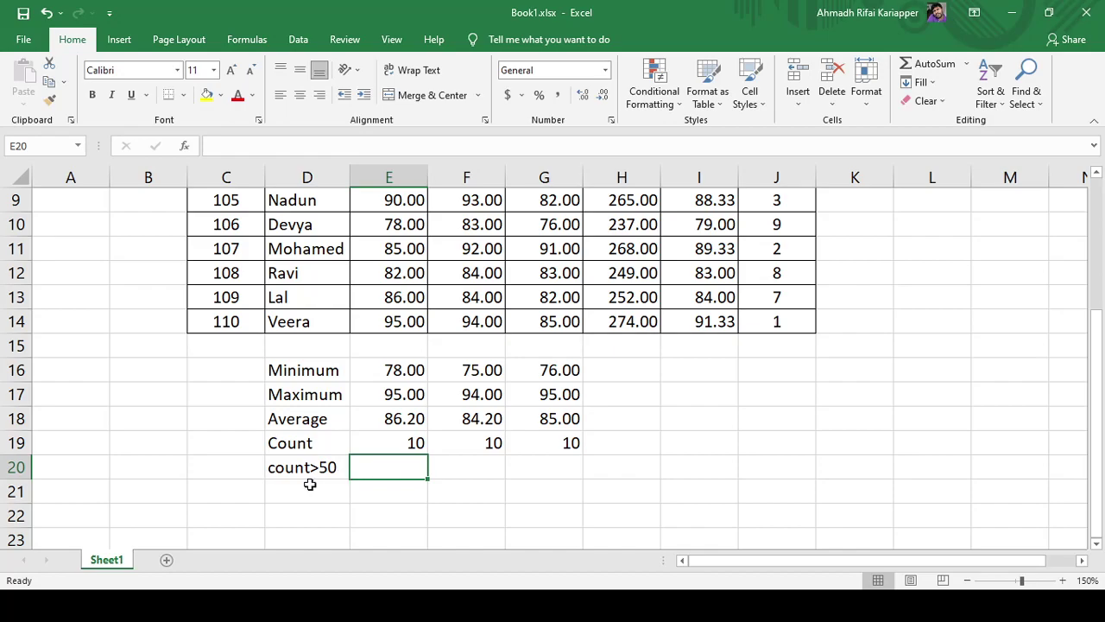
pyautogui.click(291, 464)
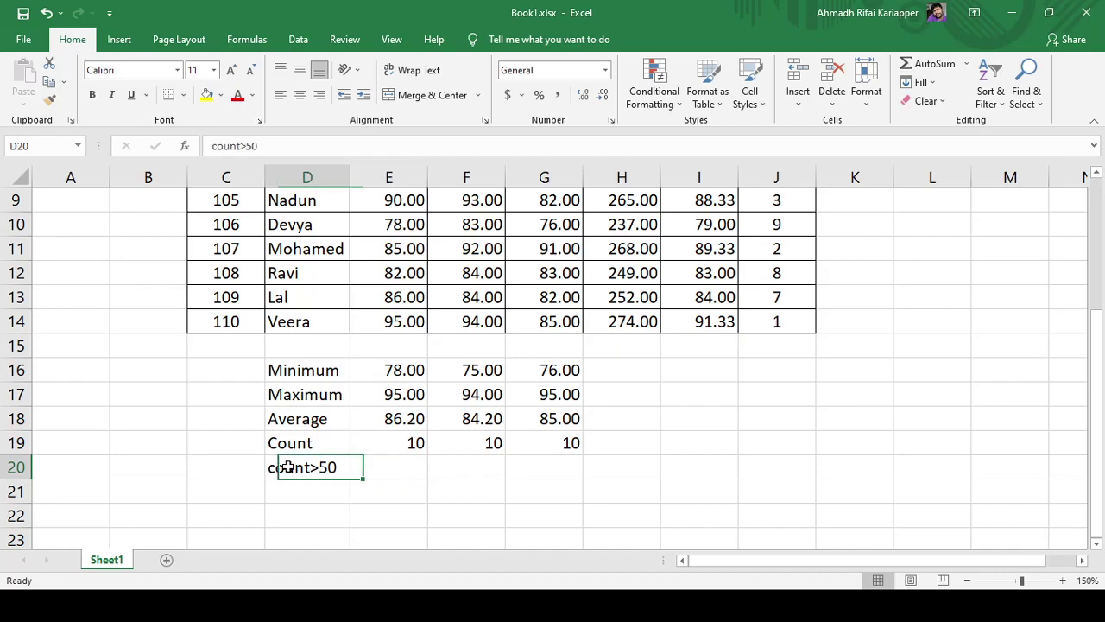
pyautogui.write('count')
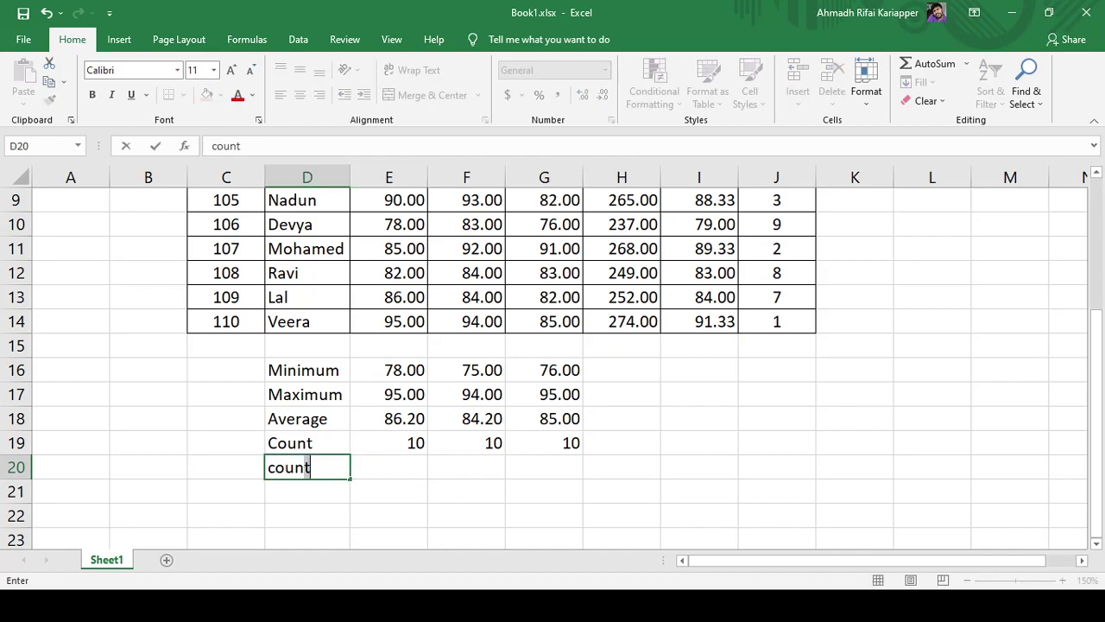
pyautogui.write('>80')
pyautogui.press('Return')
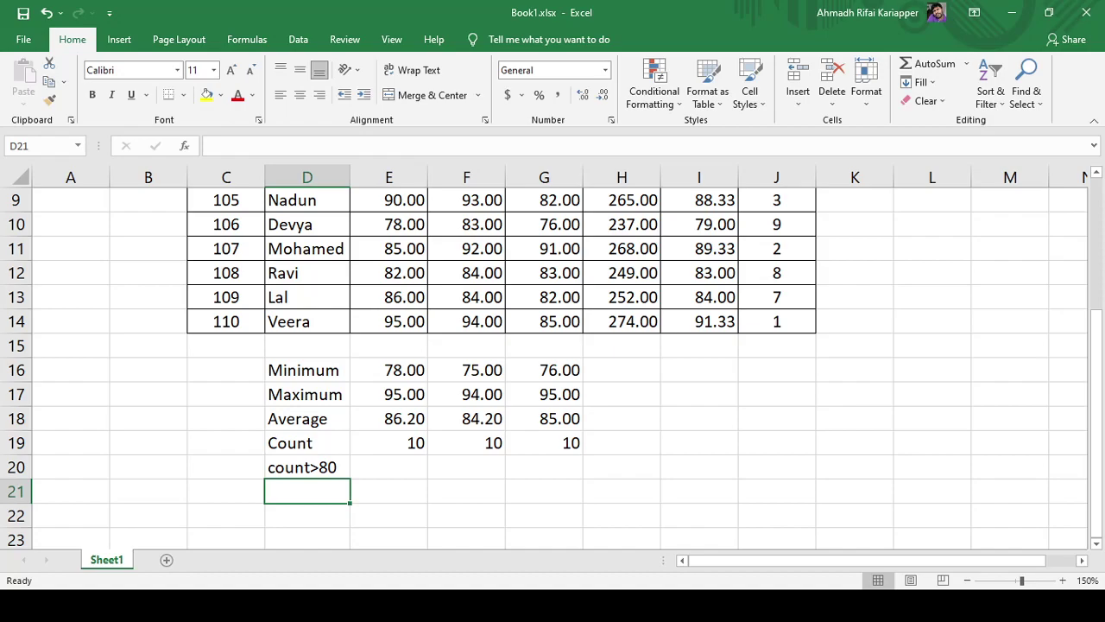
# Count the Science marks of at least 80 in E20 with =COUNTIF(E5:E14,">=80").
pyautogui.click(403, 468)
pyautogui.write('=')
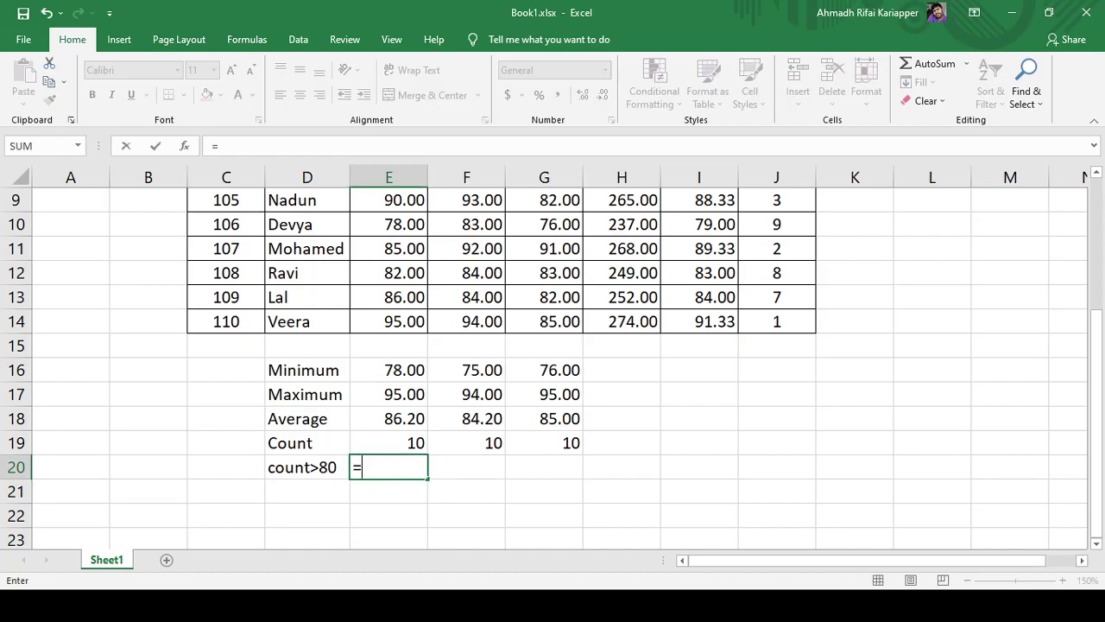
pyautogui.write('count')
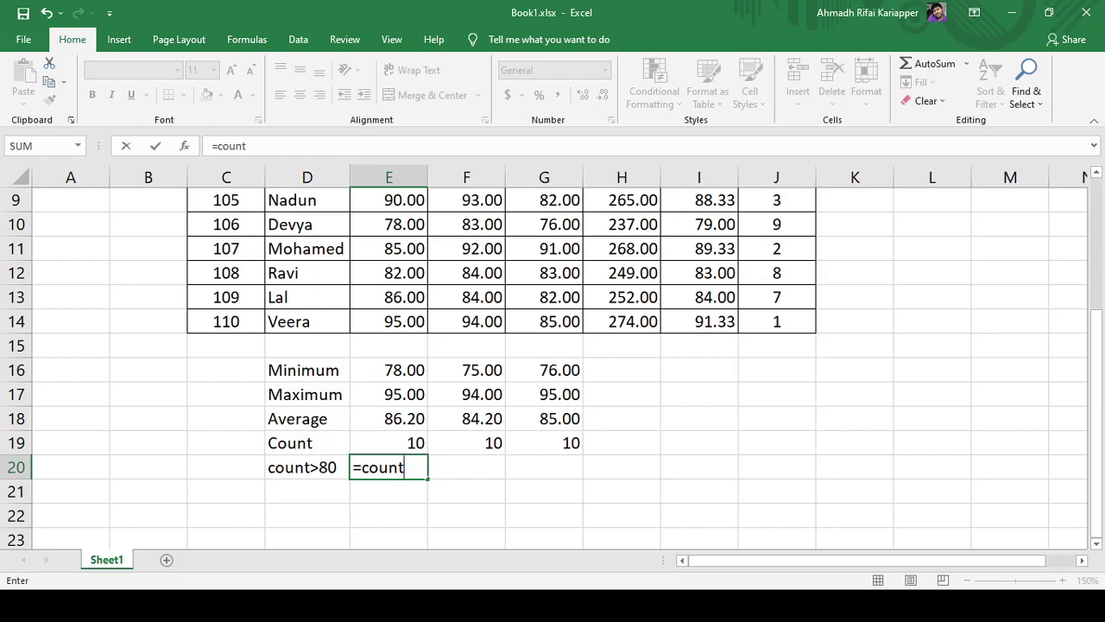
pyautogui.write('if')
pyautogui.press('Tab')
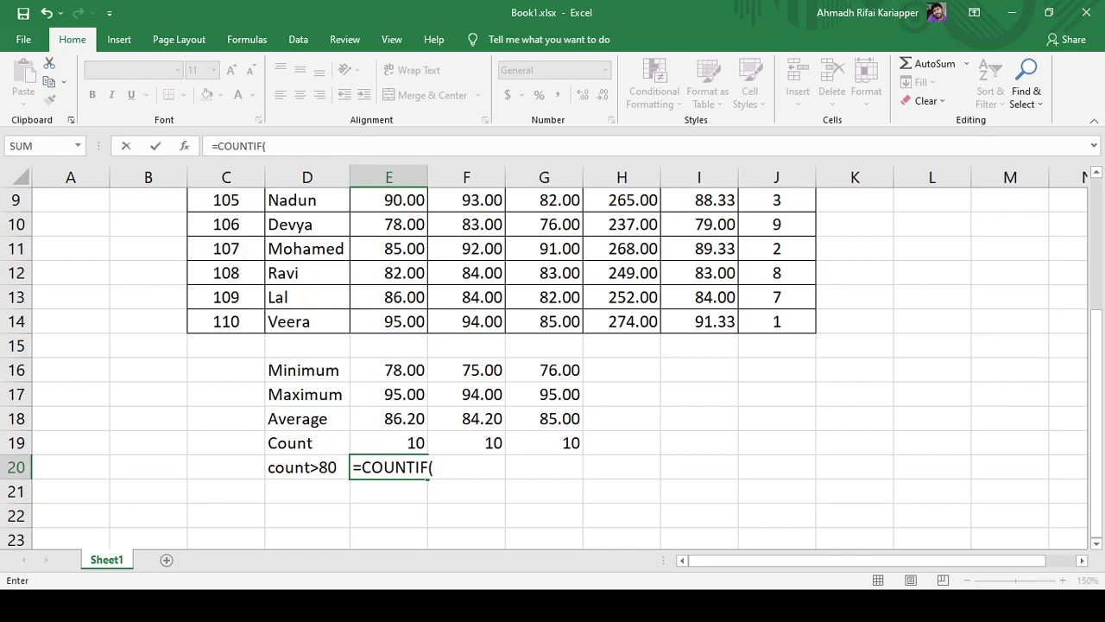
pyautogui.scroll(3, 385, 226)
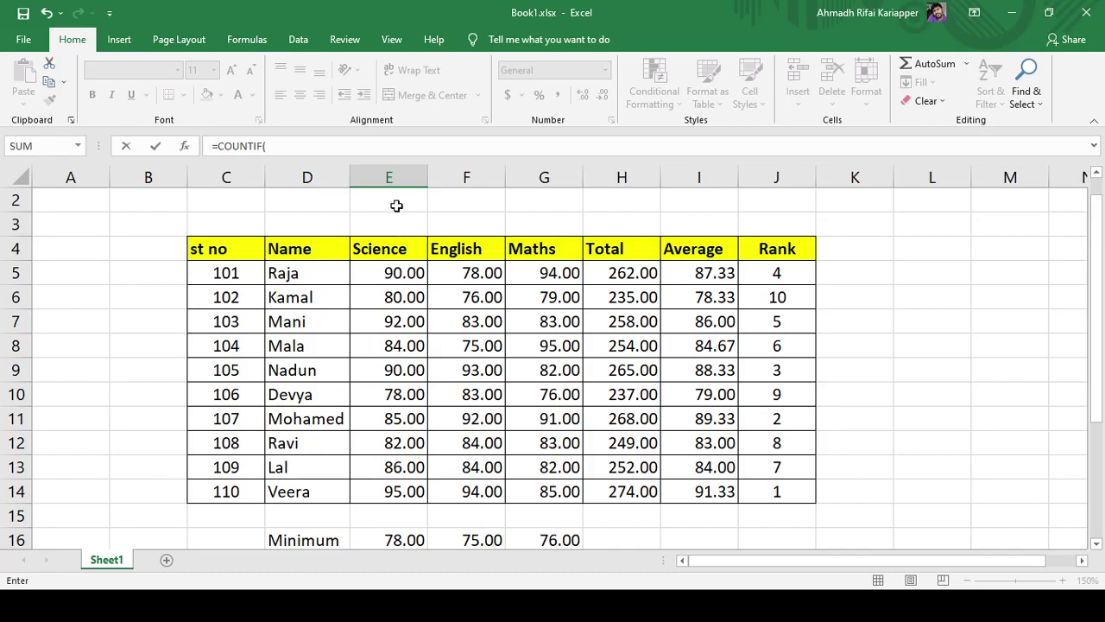
pyautogui.scroll(-1, 389, 272)
pyautogui.scroll(-1, 389, 272)
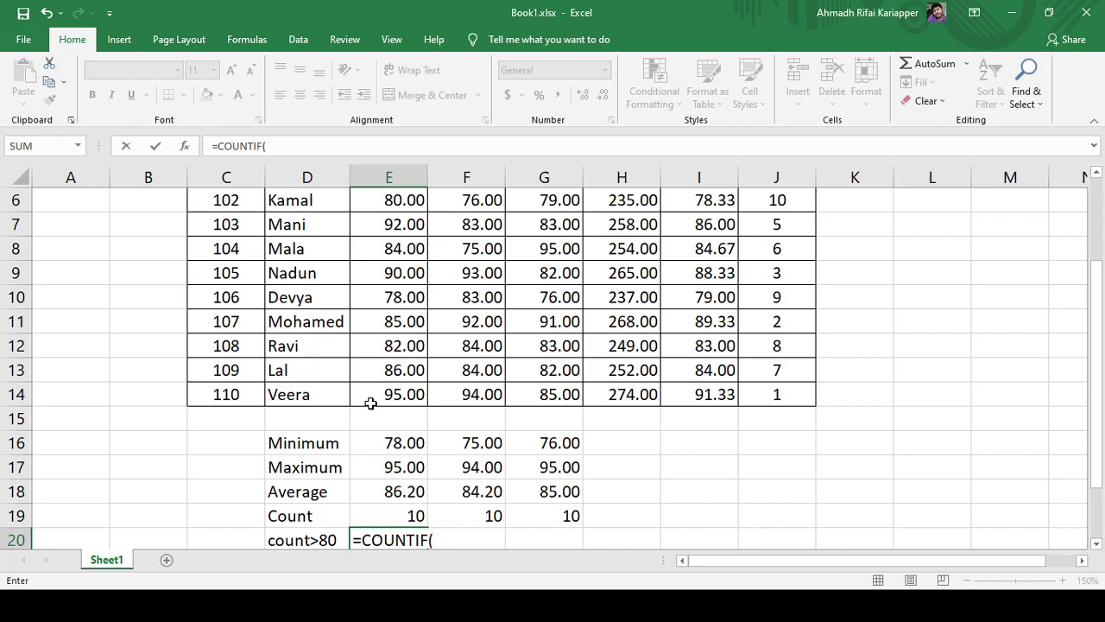
pyautogui.scroll(-1, 370, 403)
pyautogui.write('e5')
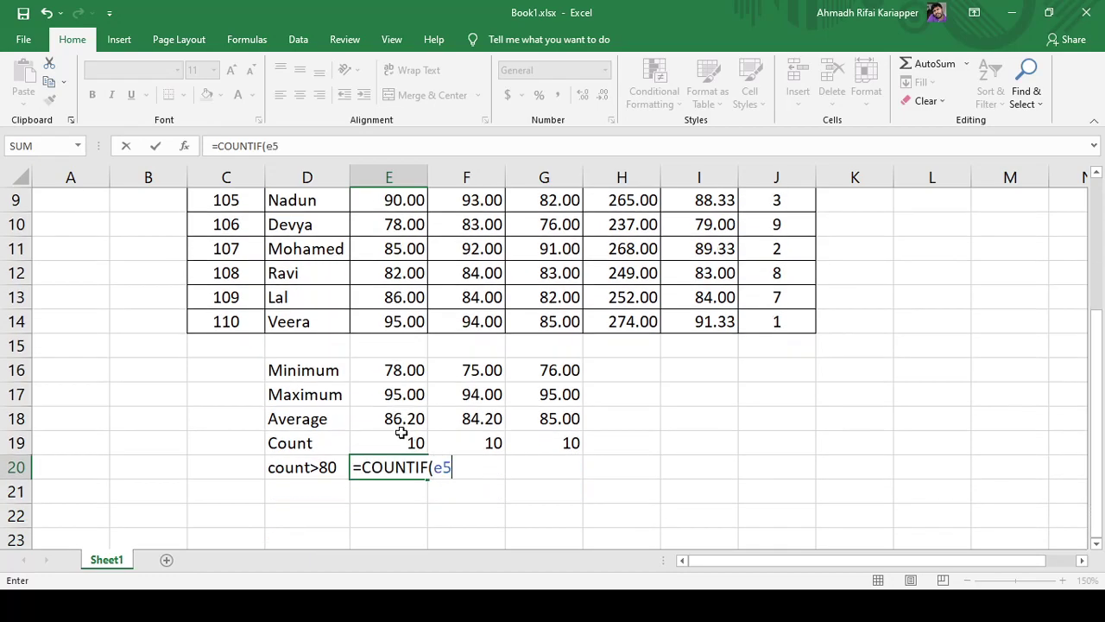
pyautogui.write(':e14')
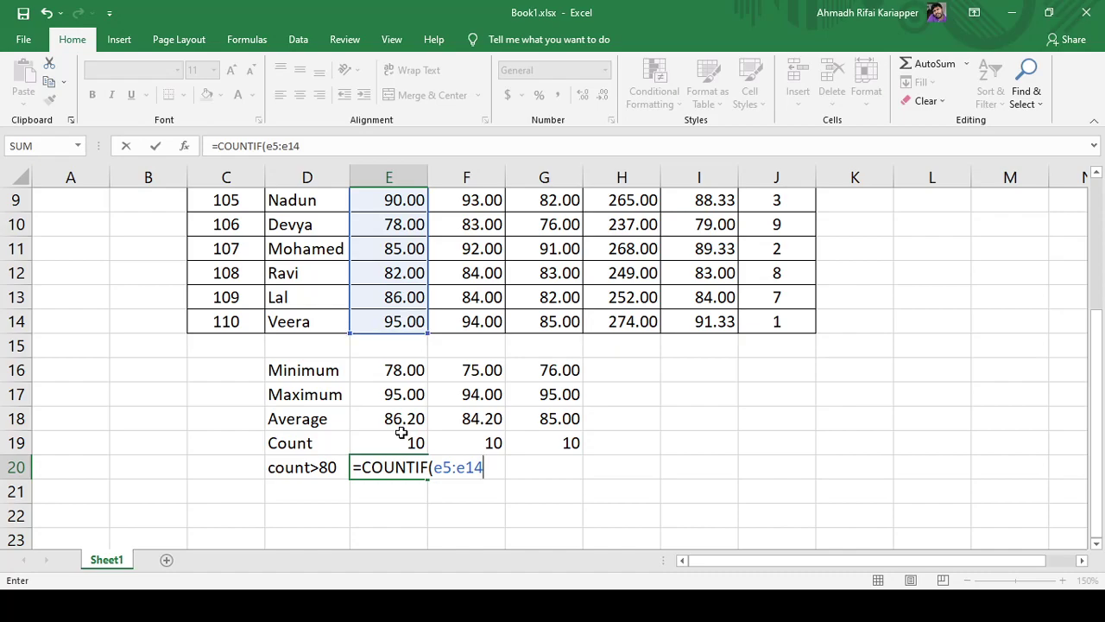
pyautogui.write(',')
pyautogui.write('"')
pyautogui.write('>=80"')
pyautogui.write(')')
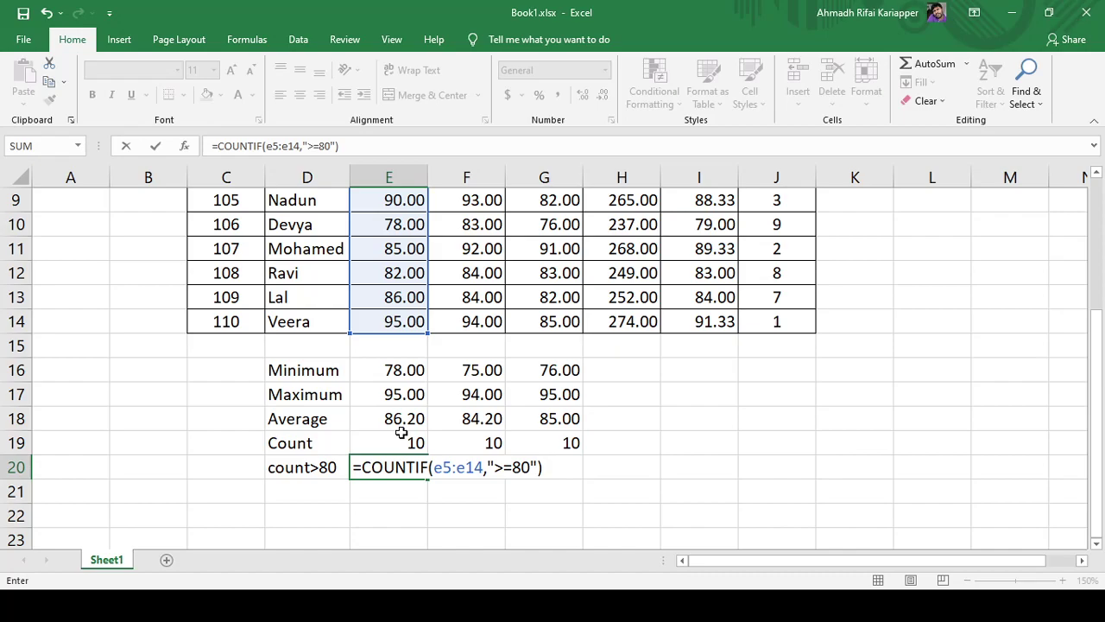
pyautogui.press('Return')
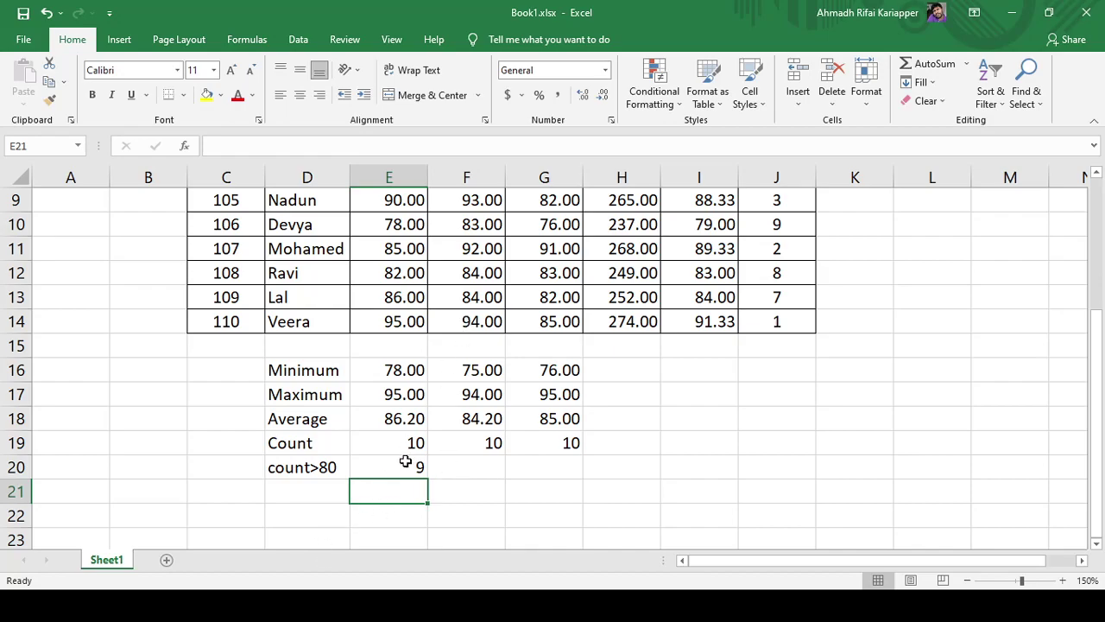
# Go through the Science marks in E5:E14 one by one to verify the COUNTIF result in E20.
pyautogui.click(406, 463)
pyautogui.scroll(2, 393, 414)
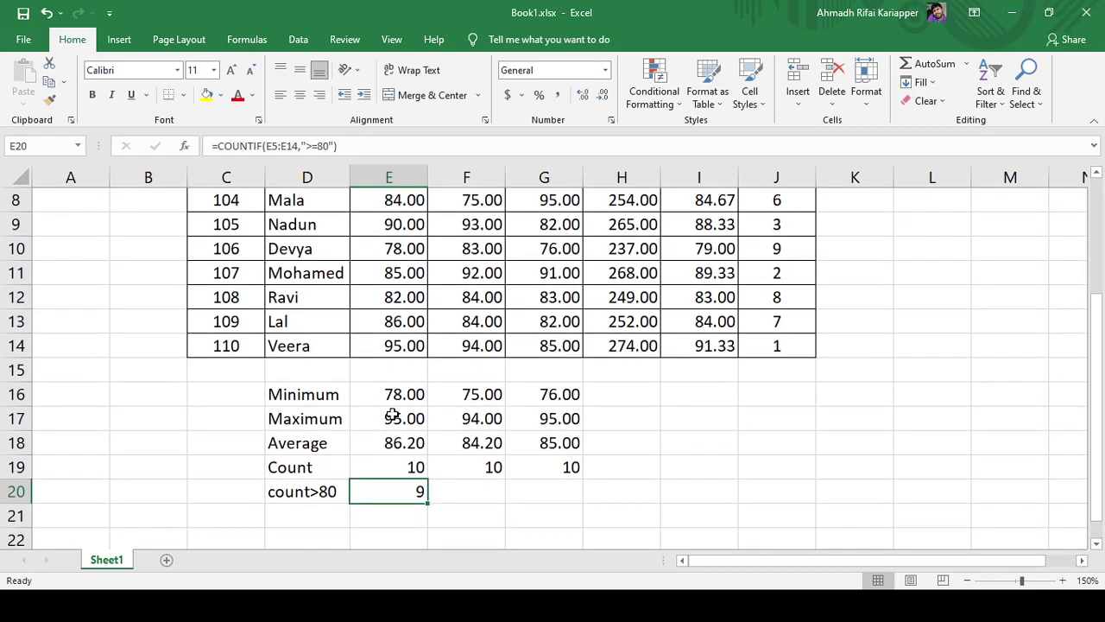
pyautogui.scroll(1, 393, 414)
pyautogui.click(384, 275)
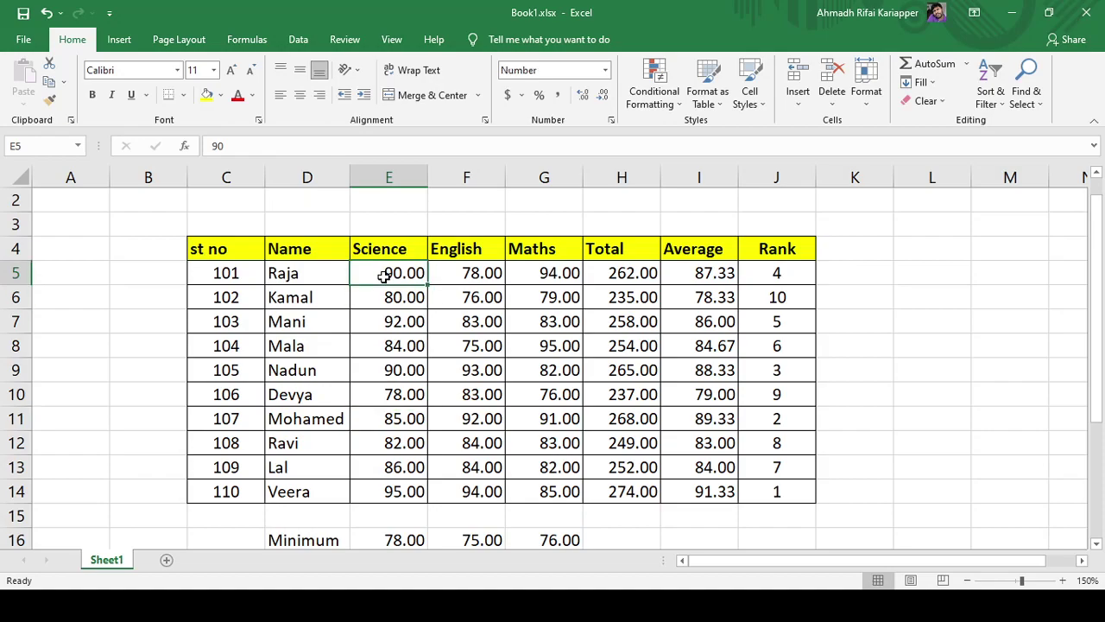
pyautogui.click(384, 298)
pyautogui.click(376, 322)
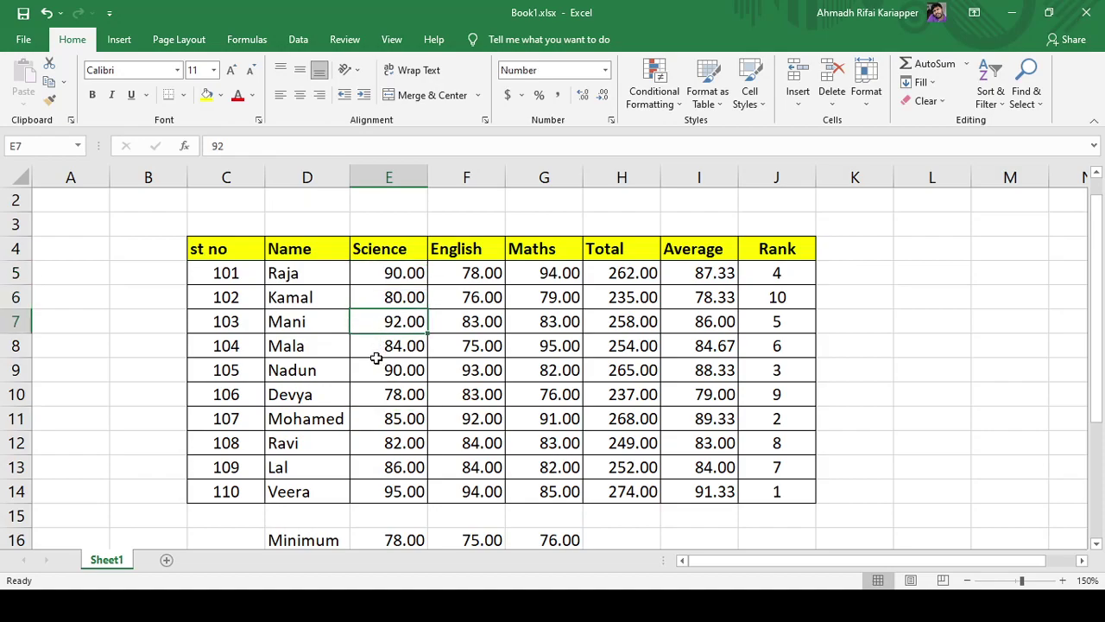
pyautogui.click(379, 349)
pyautogui.click(380, 363)
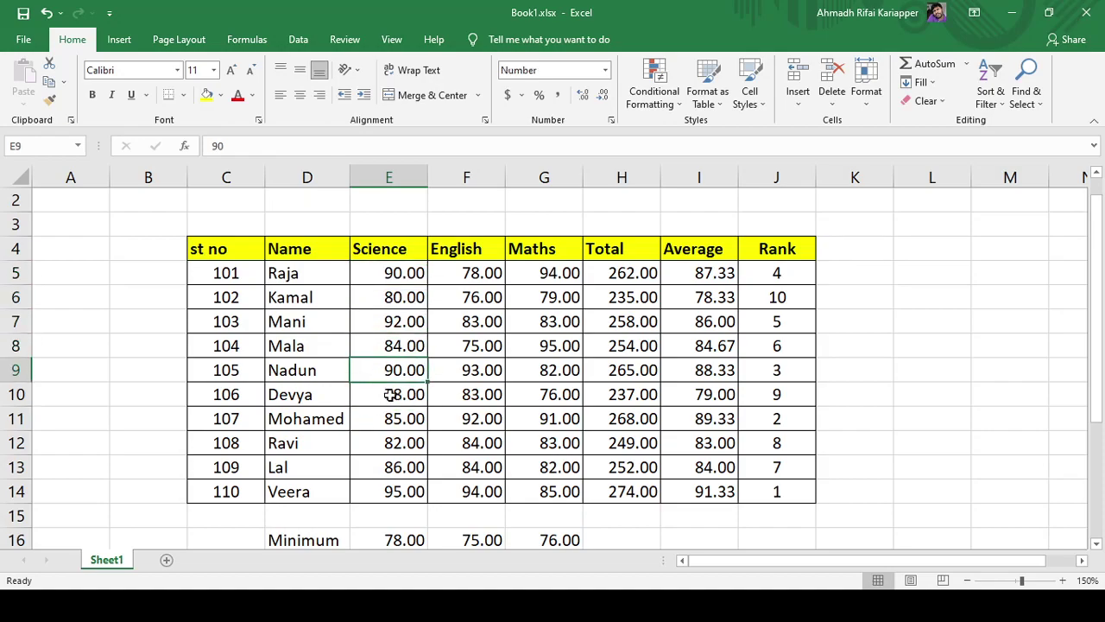
pyautogui.click(375, 423)
pyautogui.click(374, 452)
pyautogui.click(374, 475)
pyautogui.click(384, 496)
pyautogui.scroll(-2, 443, 470)
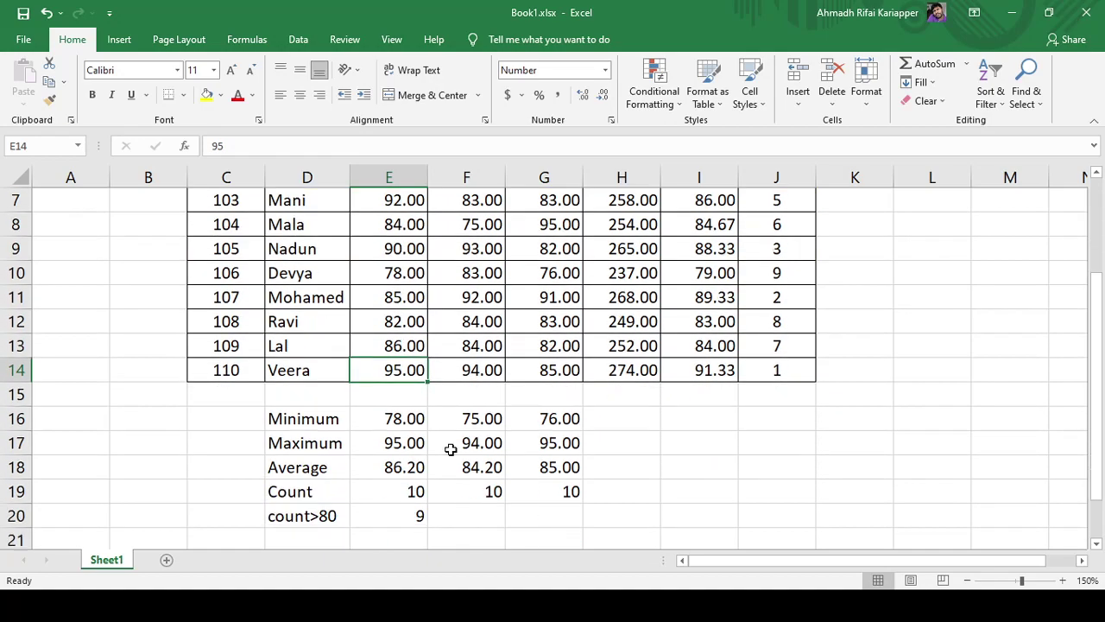
# Fill the COUNTIF formula from E20 across to English and Maths in F20:G20.
pyautogui.click(391, 516)
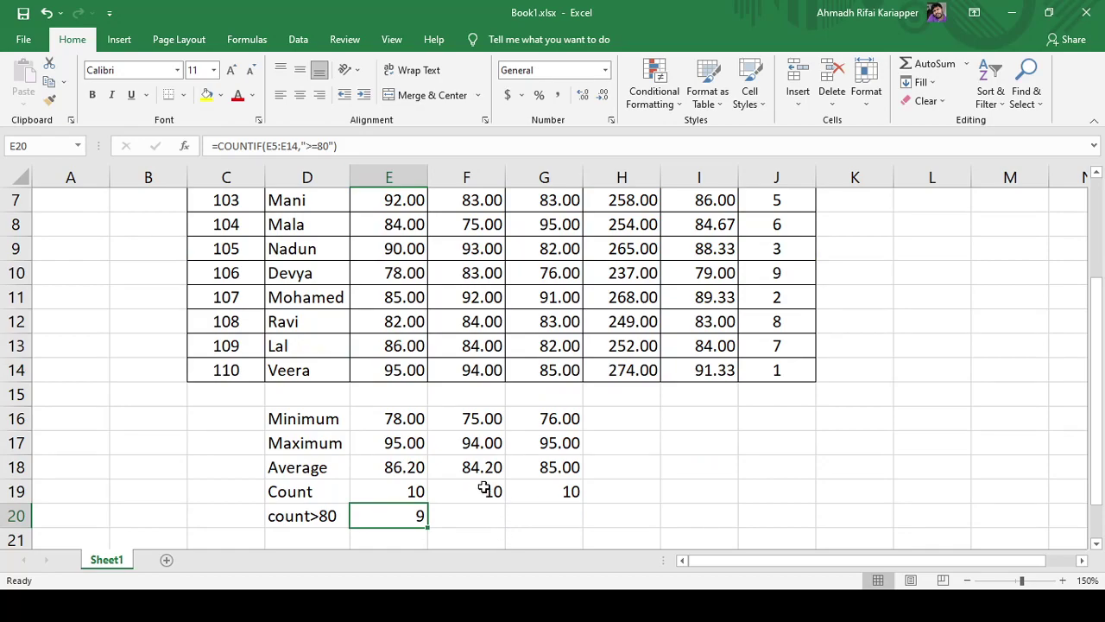
pyautogui.scroll(-2, 489, 492)
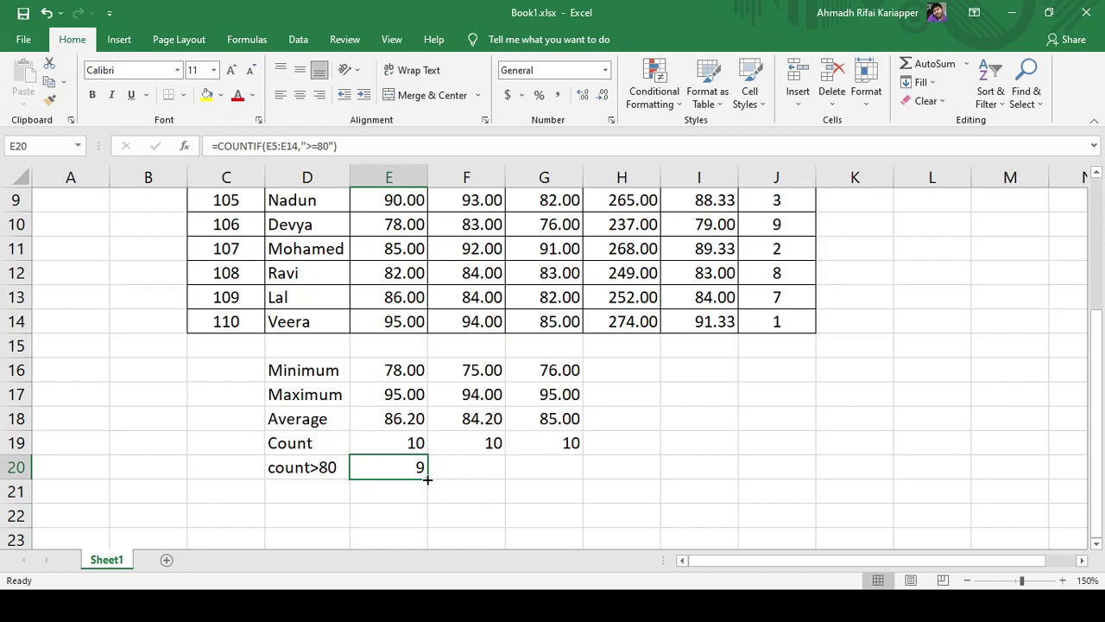
pyautogui.moveTo(432, 478); pyautogui.dragTo(581, 492)
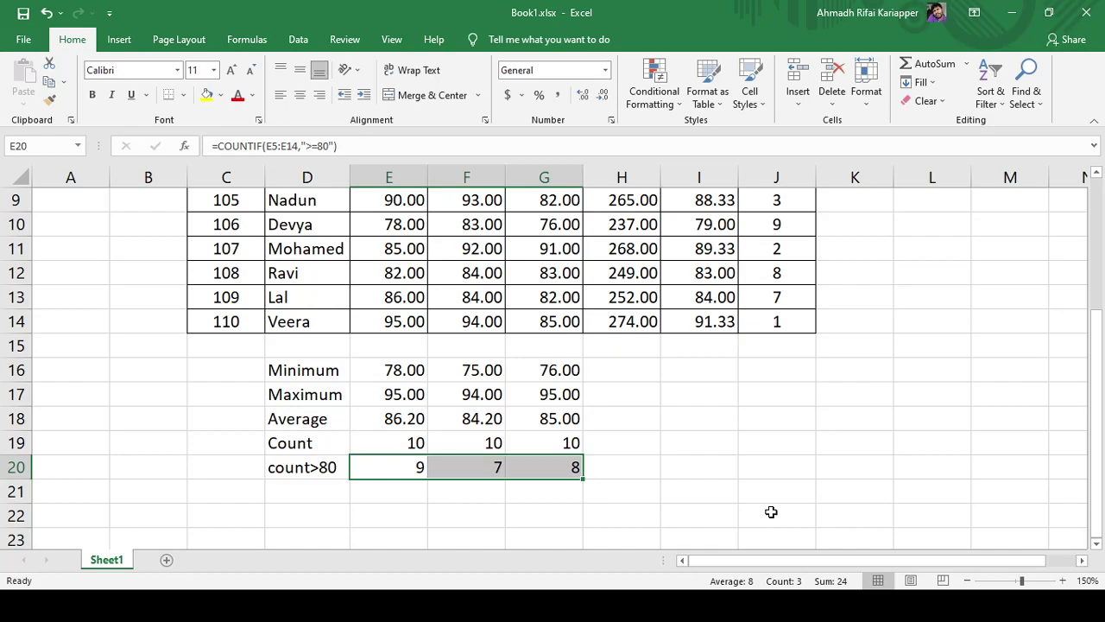
pyautogui.click(324, 492)
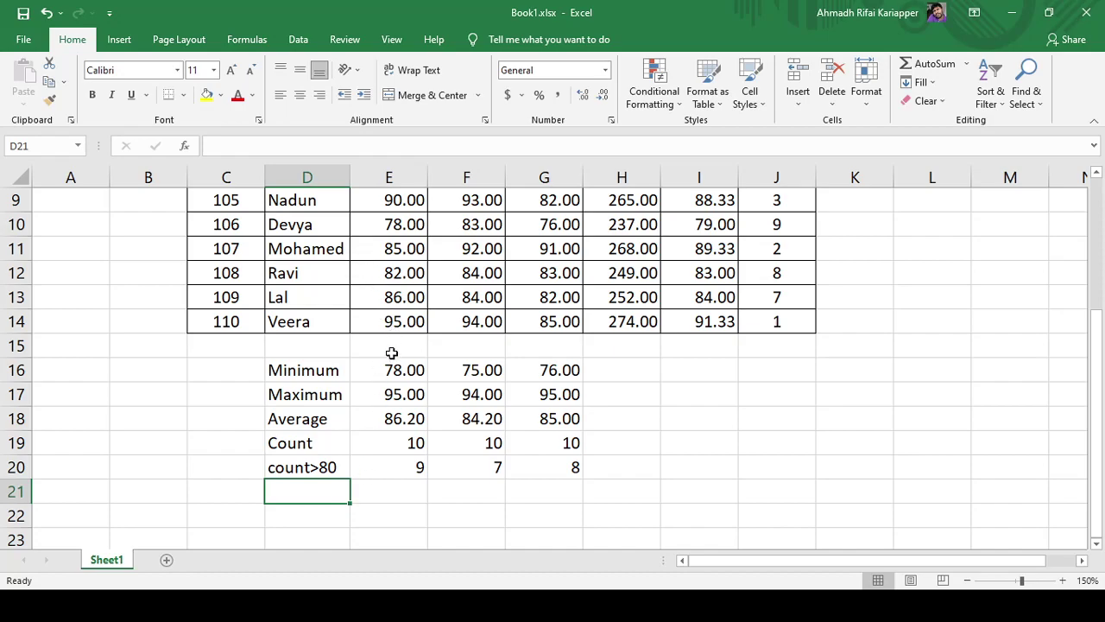
# Start a new student row under the table with number 111 in C15 and the student's name in D15.
pyautogui.click(230, 348)
pyautogui.write('111')
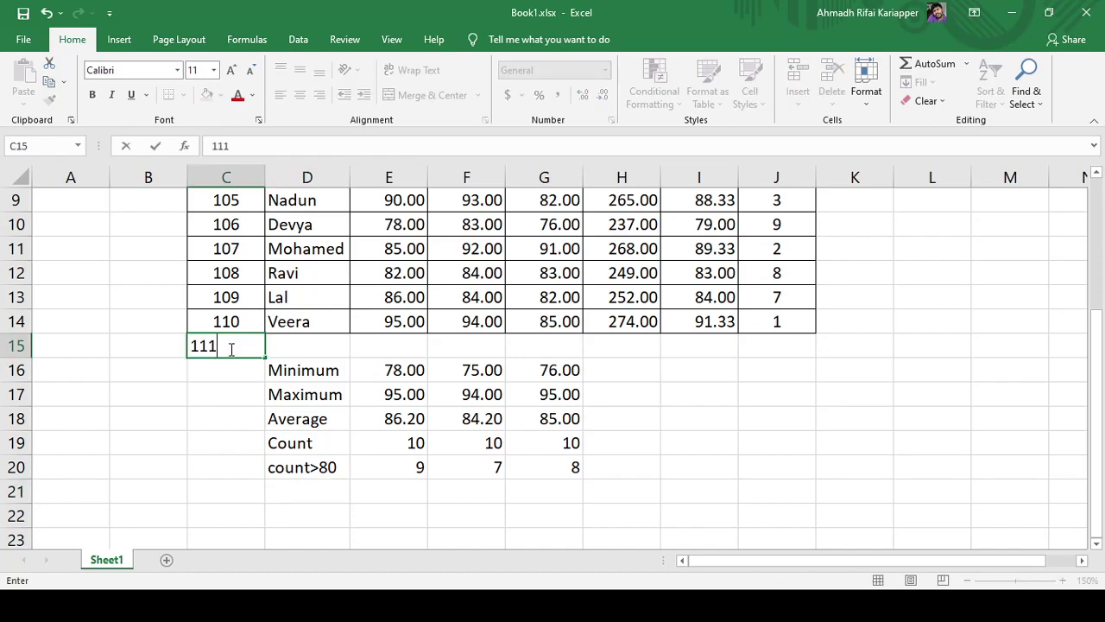
pyautogui.press('Tab')
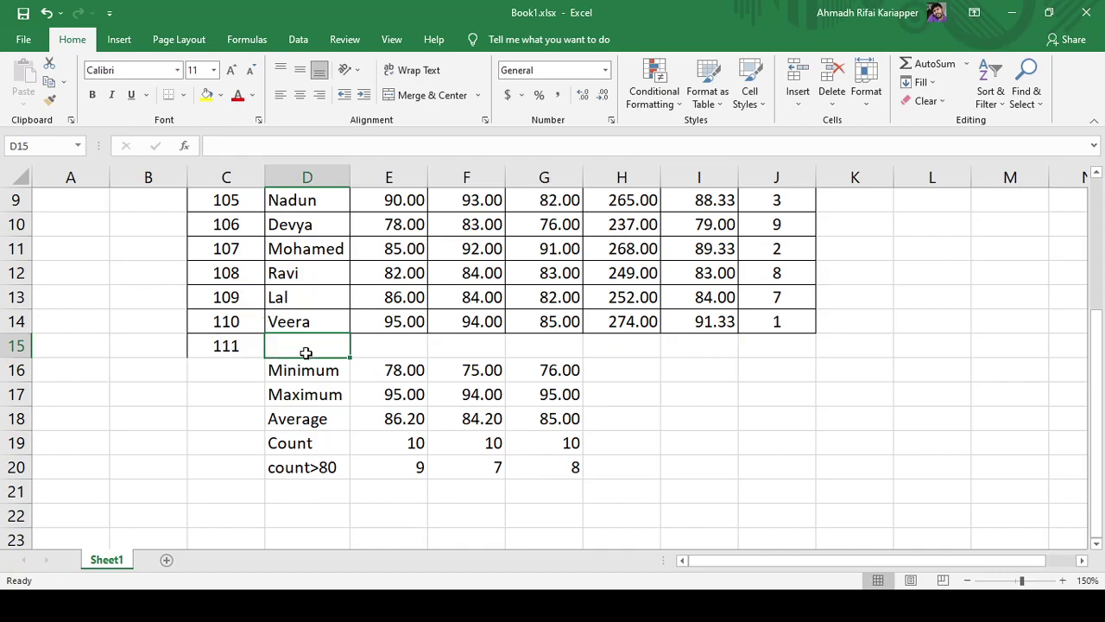
pyautogui.write('u')
pyautogui.press('BackSpace')
pyautogui.write('Uva')
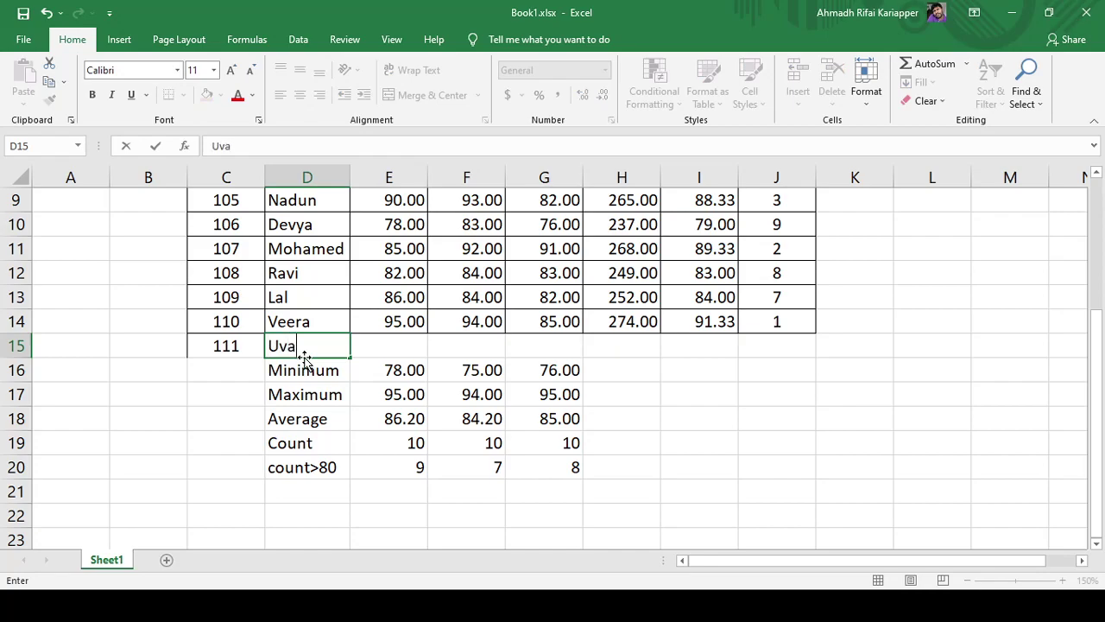
pyautogui.press('Tab')
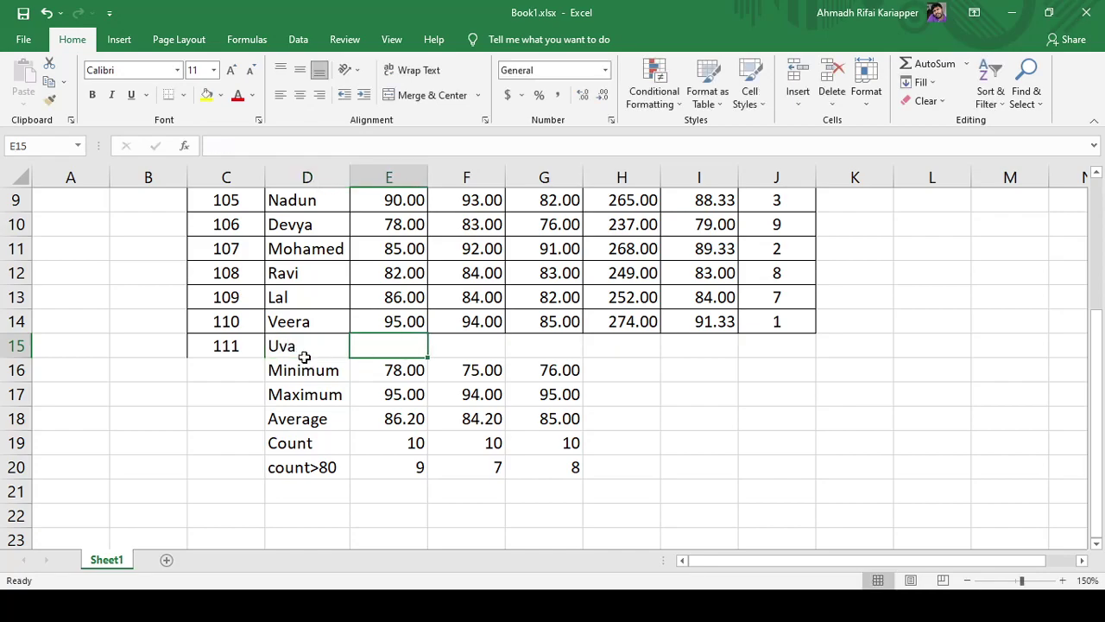
# Leave the new student's Science mark blank and enter 54 for English in F15 and 56 for Maths in G15.
pyautogui.press('Tab')
pyautogui.write('54')
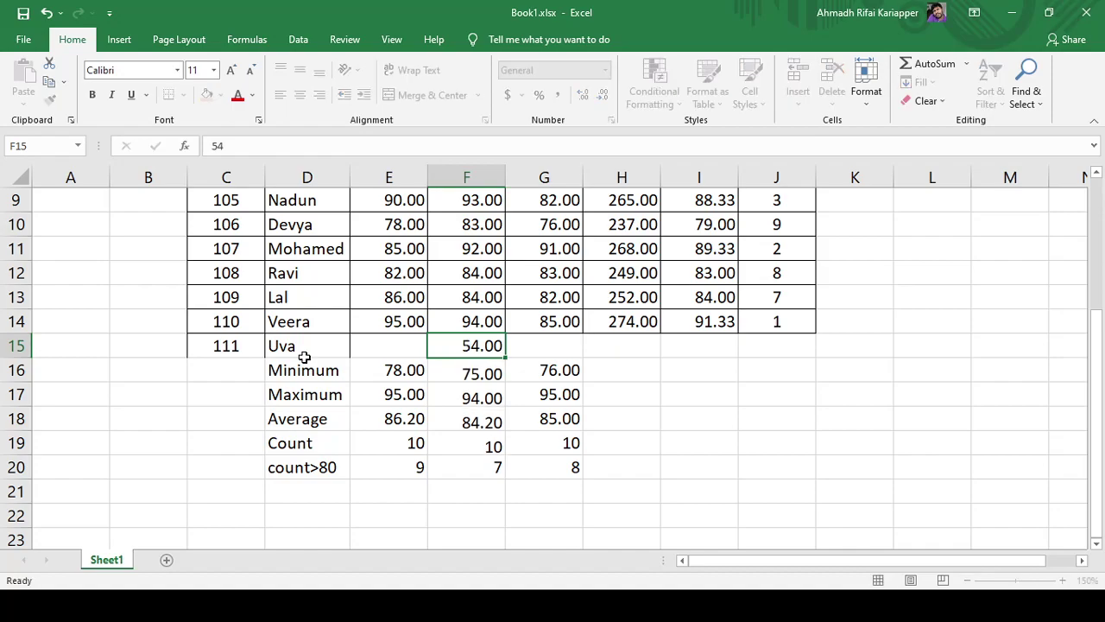
pyautogui.press('Tab')
pyautogui.write('56')
pyautogui.press('Tab')
pyautogui.write('98')
pyautogui.press('BackSpace')
pyautogui.press('BackSpace')
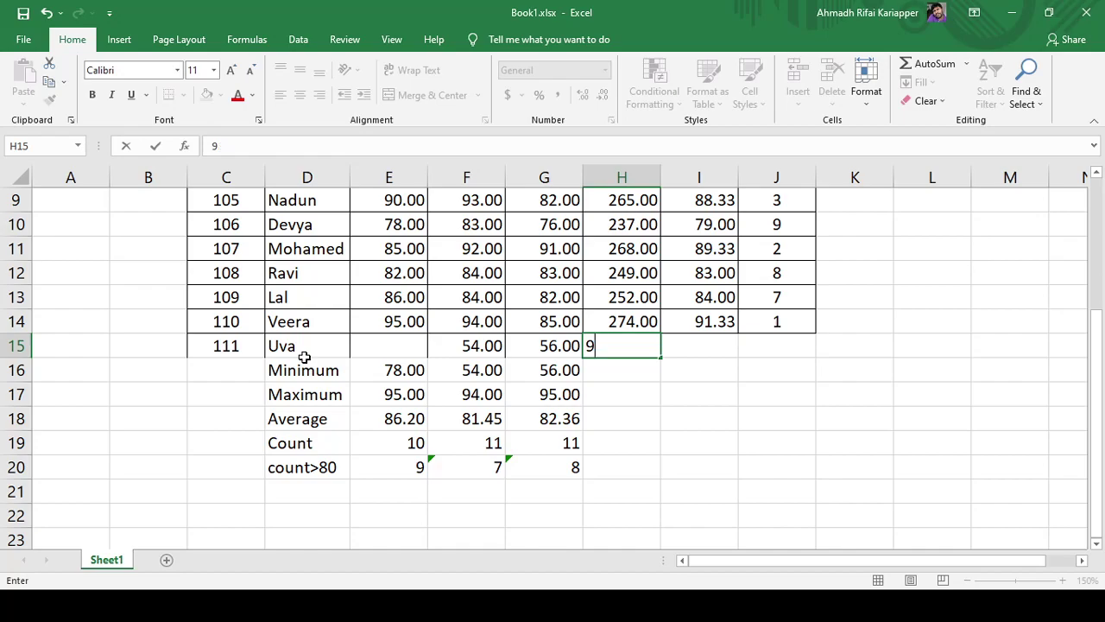
pyautogui.press('Left')
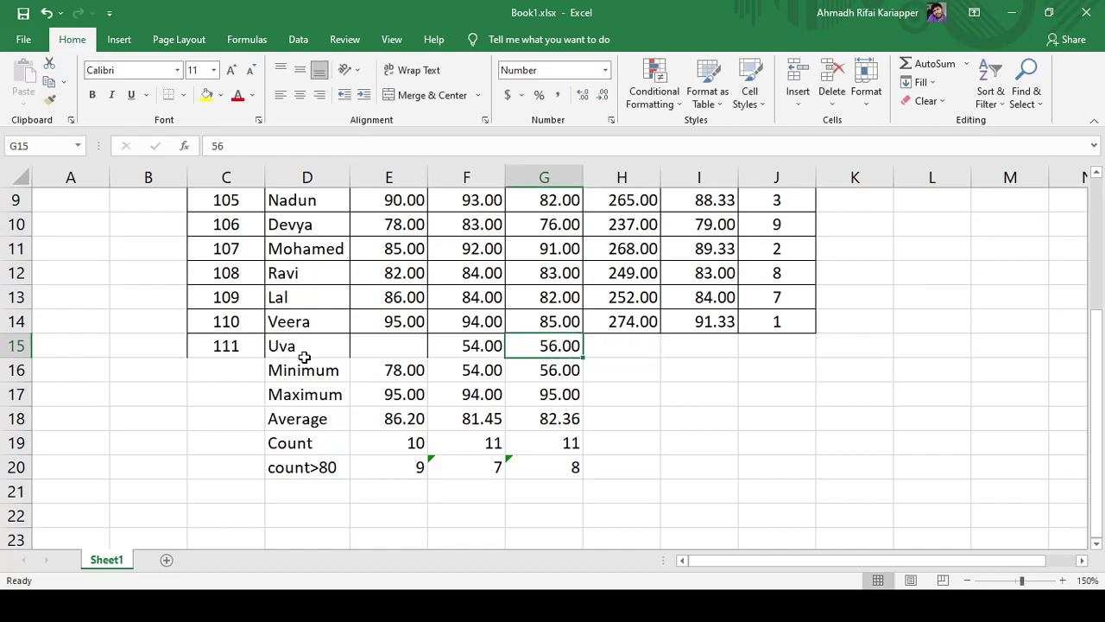
# Examine the Science column with its blank mark in E15 against the counts in the summary rows.
pyautogui.press('Left')
pyautogui.press('Left')
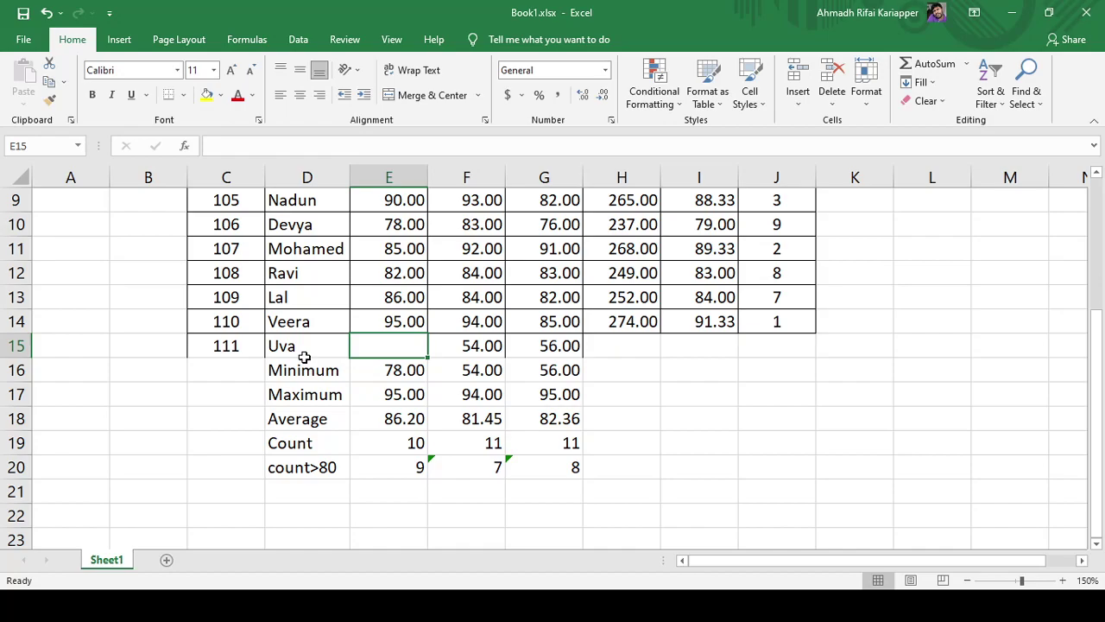
pyautogui.scroll(3, 304, 356)
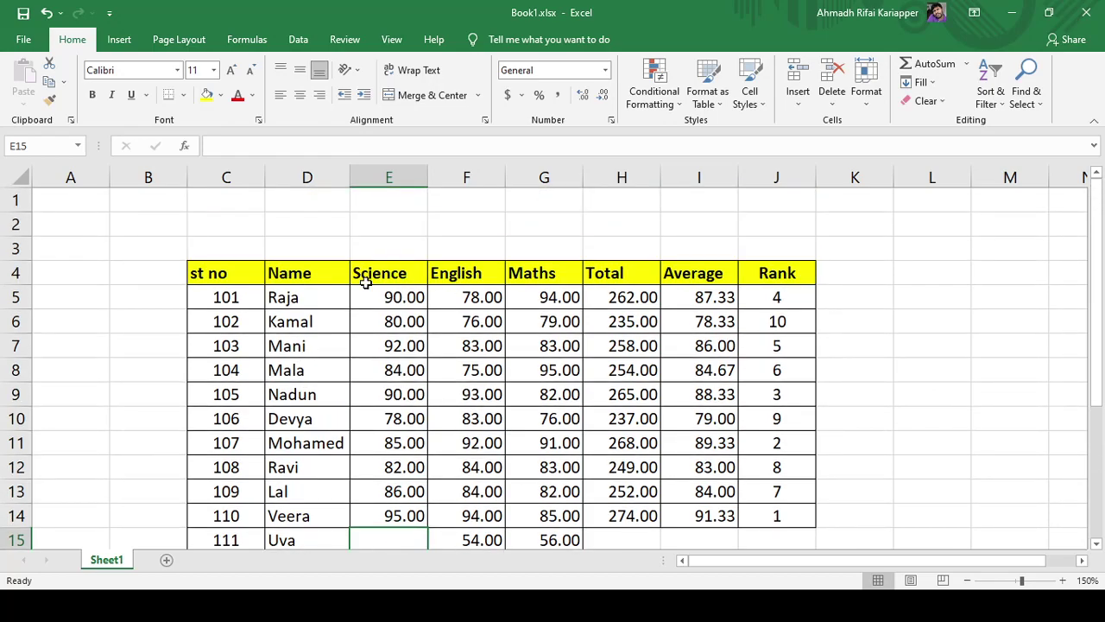
pyautogui.scroll(-2, 367, 282)
pyautogui.scroll(2, 462, 382)
pyautogui.scroll(-1, 463, 329)
pyautogui.scroll(-1, 464, 329)
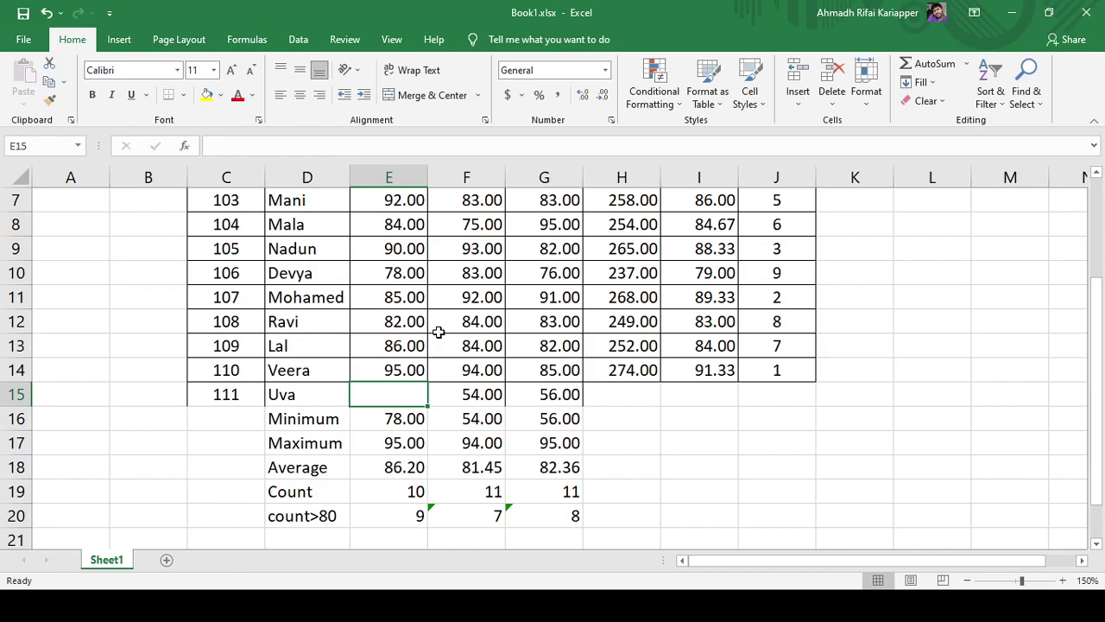
pyautogui.scroll(-1, 441, 467)
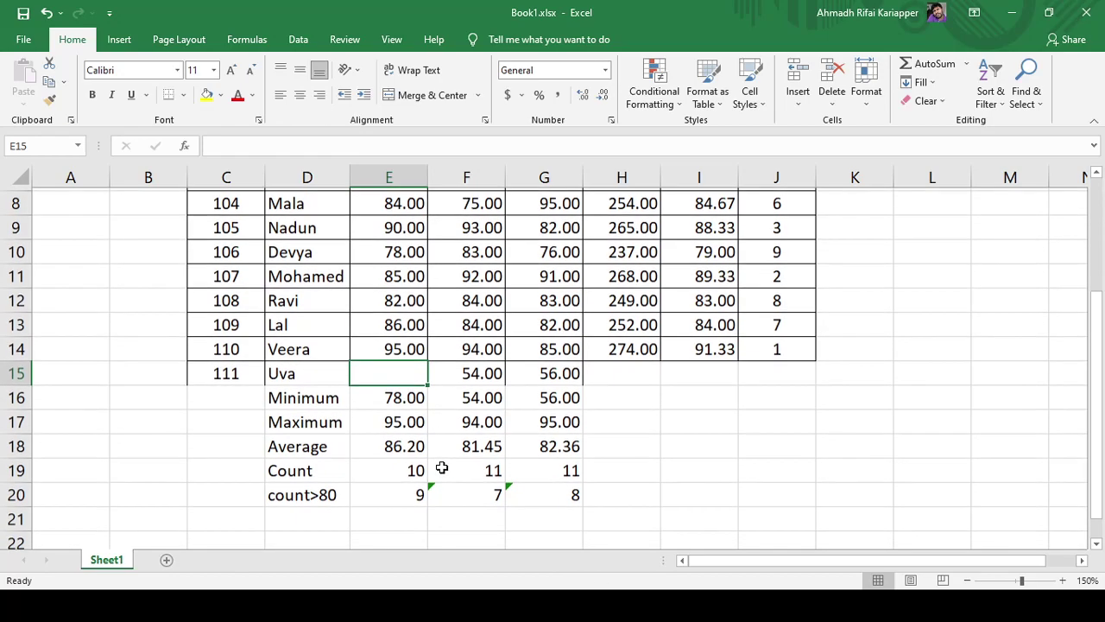
pyautogui.scroll(-1, 441, 467)
# Count the non-empty Science marks in E21 with the formula =COUNTA(E5:E15), including the blank mark in E15.
pyautogui.click(305, 492)
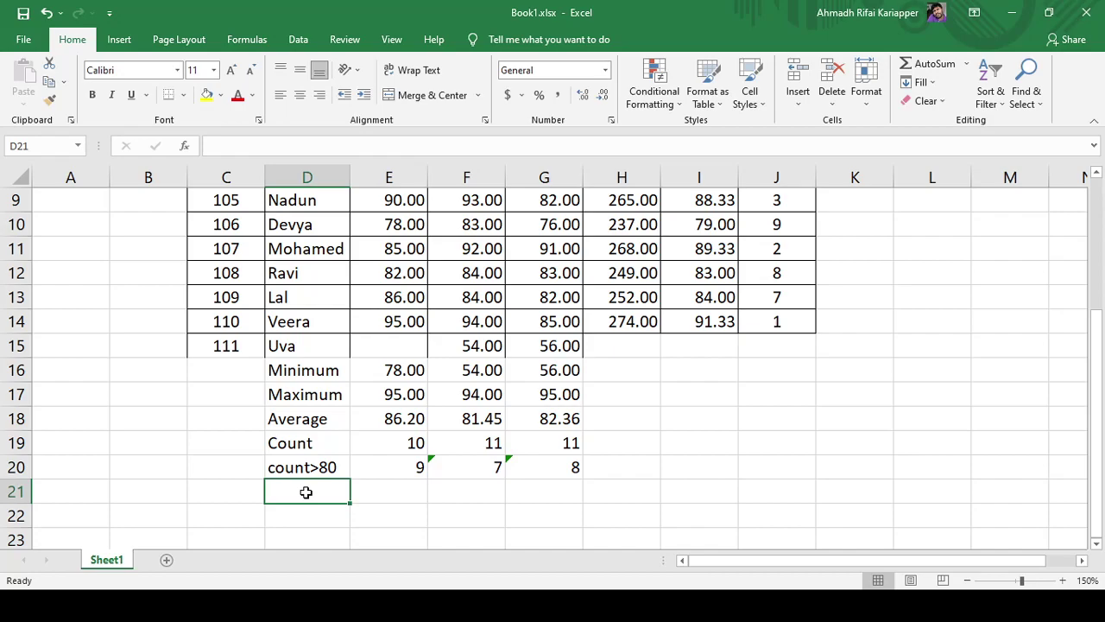
pyautogui.press('Right')
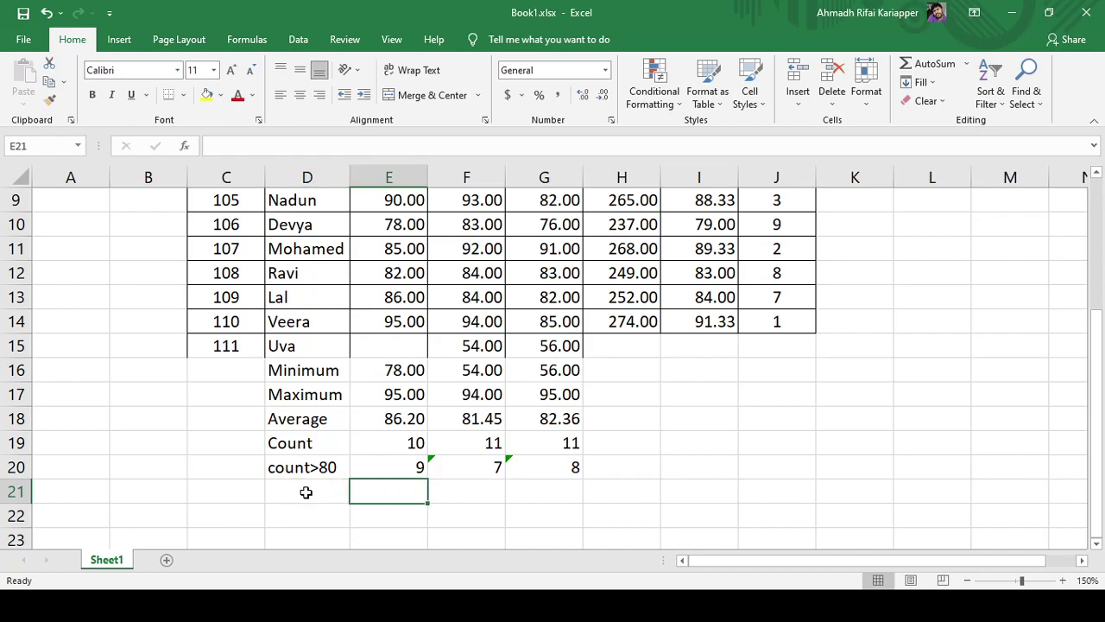
pyautogui.write('=count')
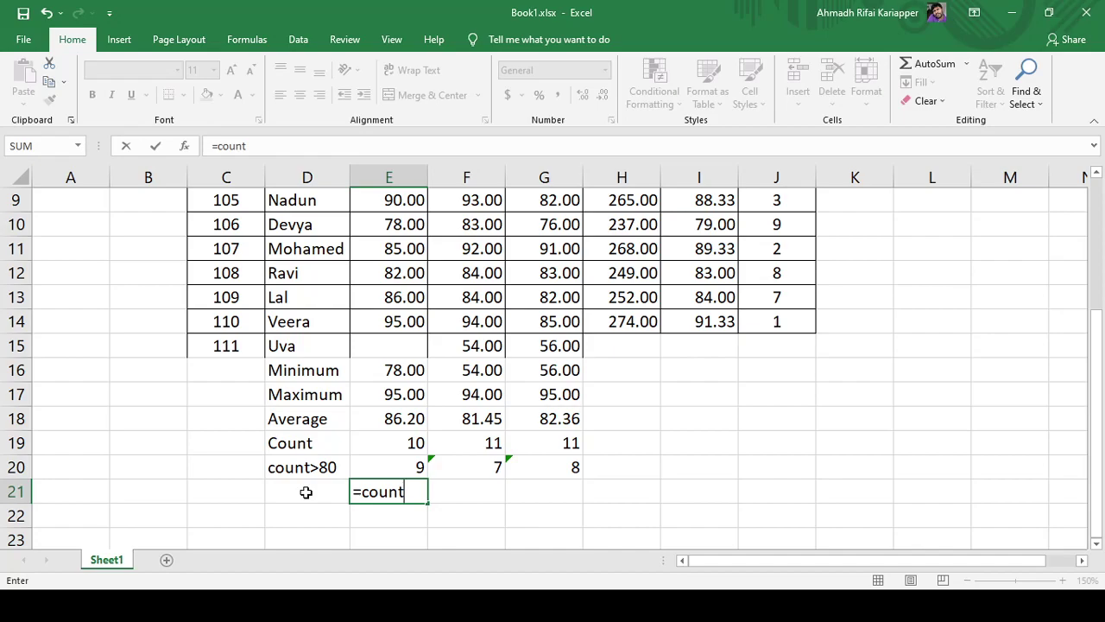
pyautogui.write('a')
pyautogui.press('Tab')
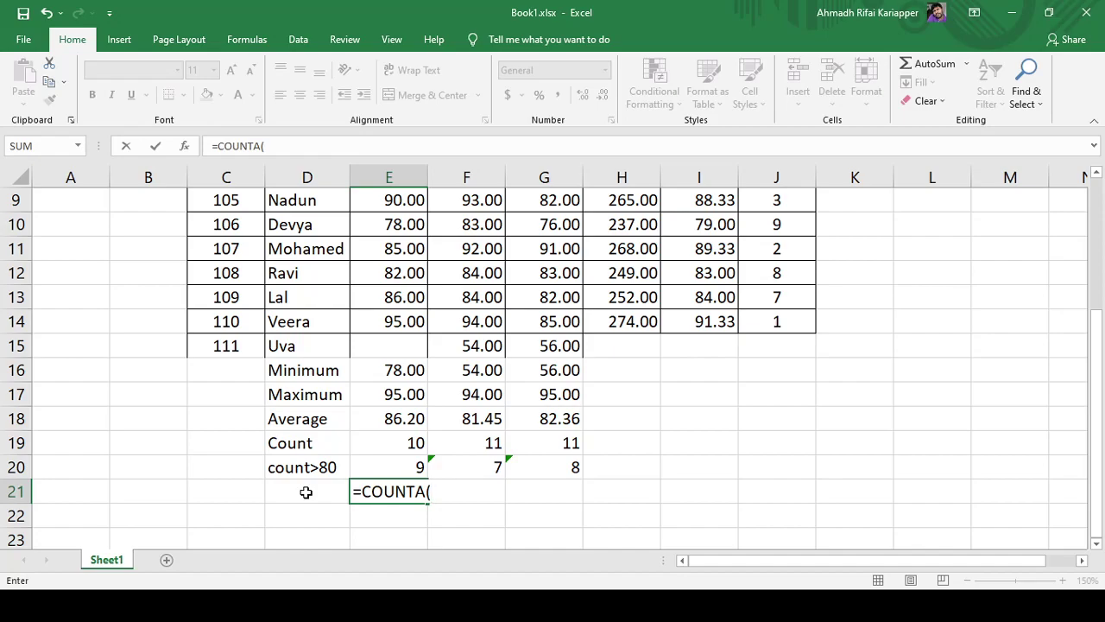
pyautogui.write('e5:')
pyautogui.click(385, 351)
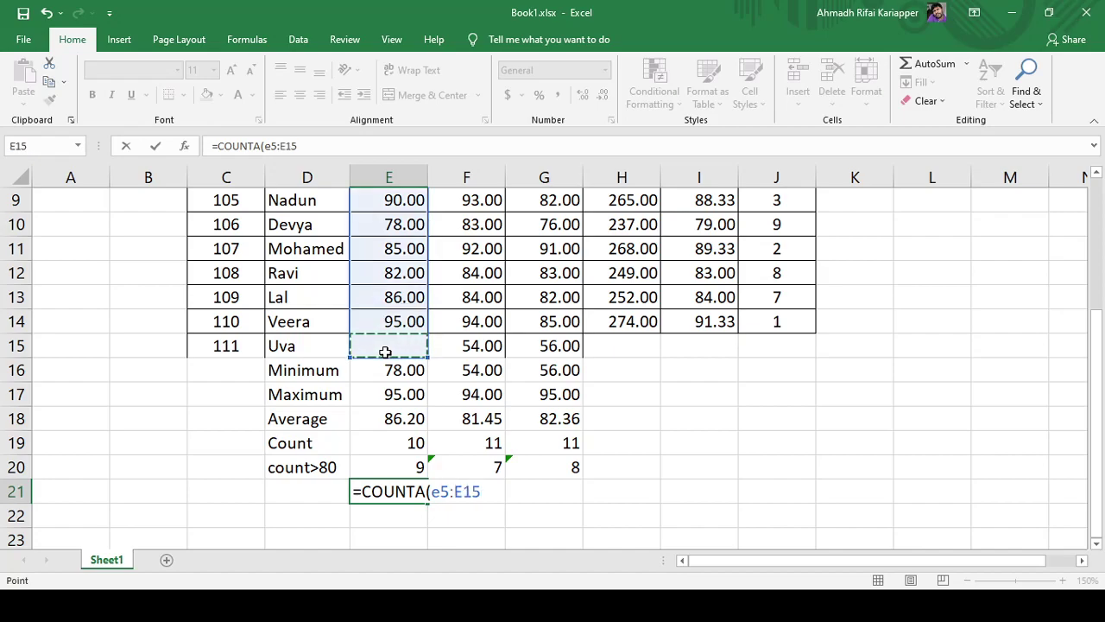
pyautogui.write(')')
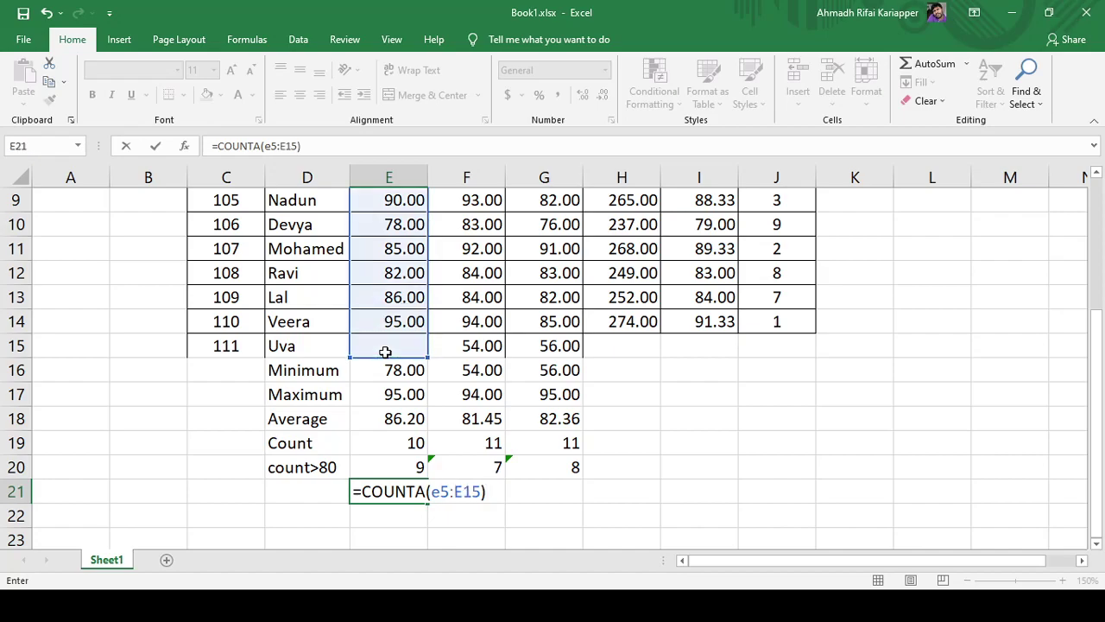
pyautogui.press('Return')
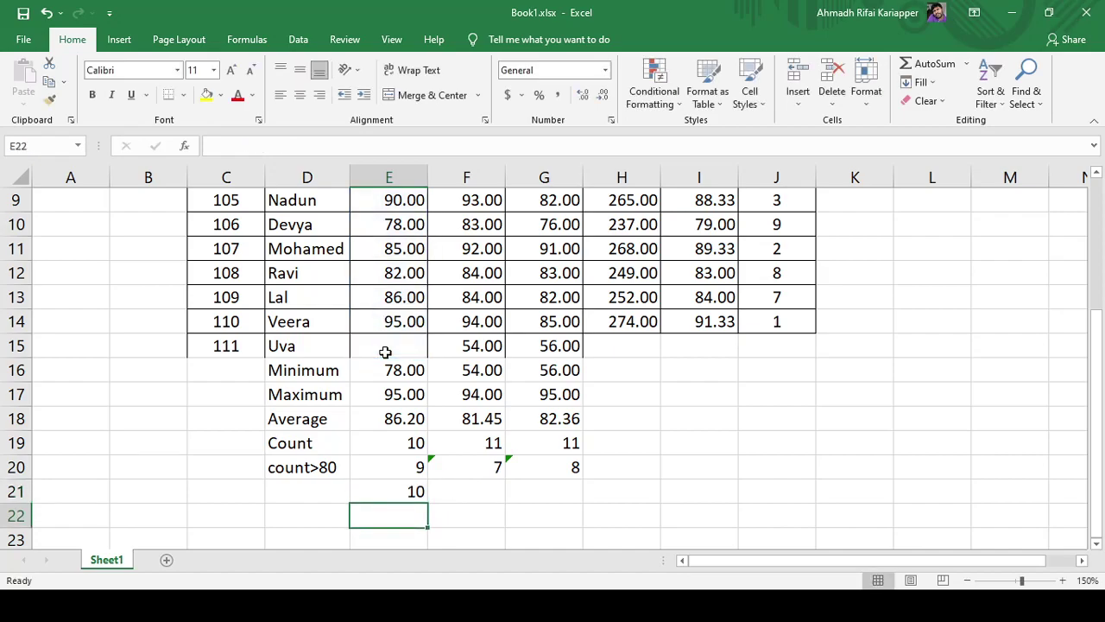
pyautogui.press('Up')
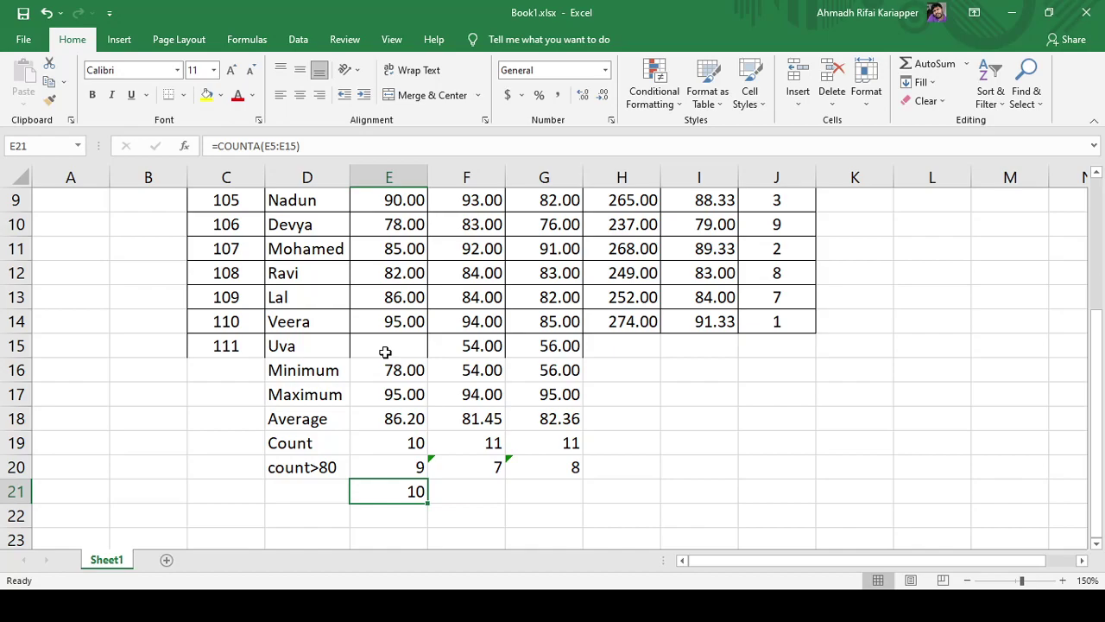
pyautogui.click(385, 351)
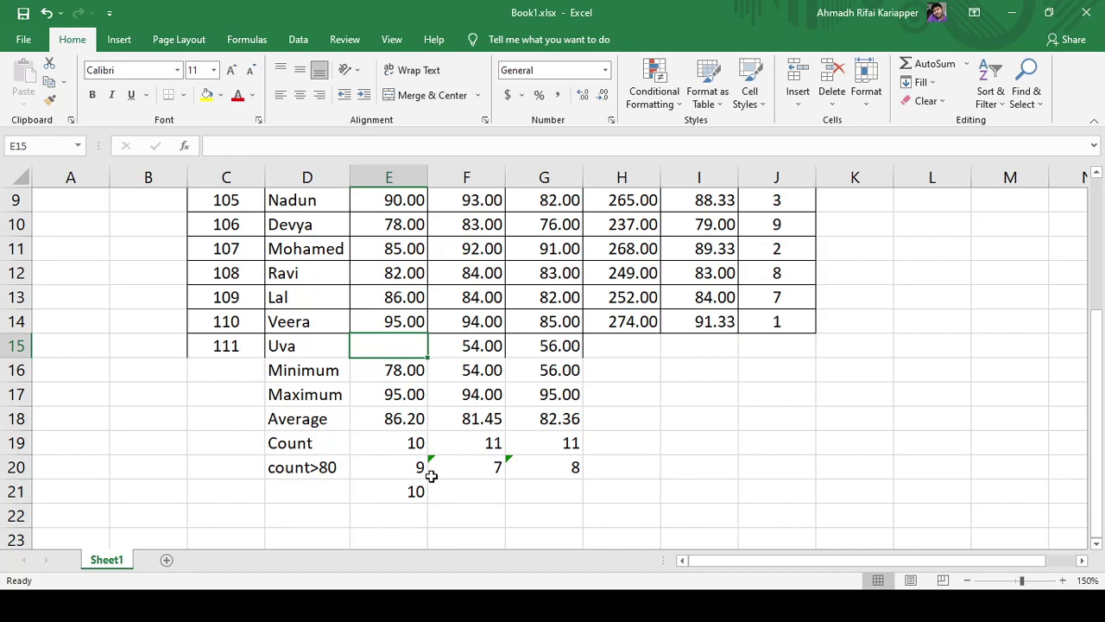
# Clear the COUNTA formula from E21 and the added student's entries from C15:G15.
pyautogui.click(379, 484)
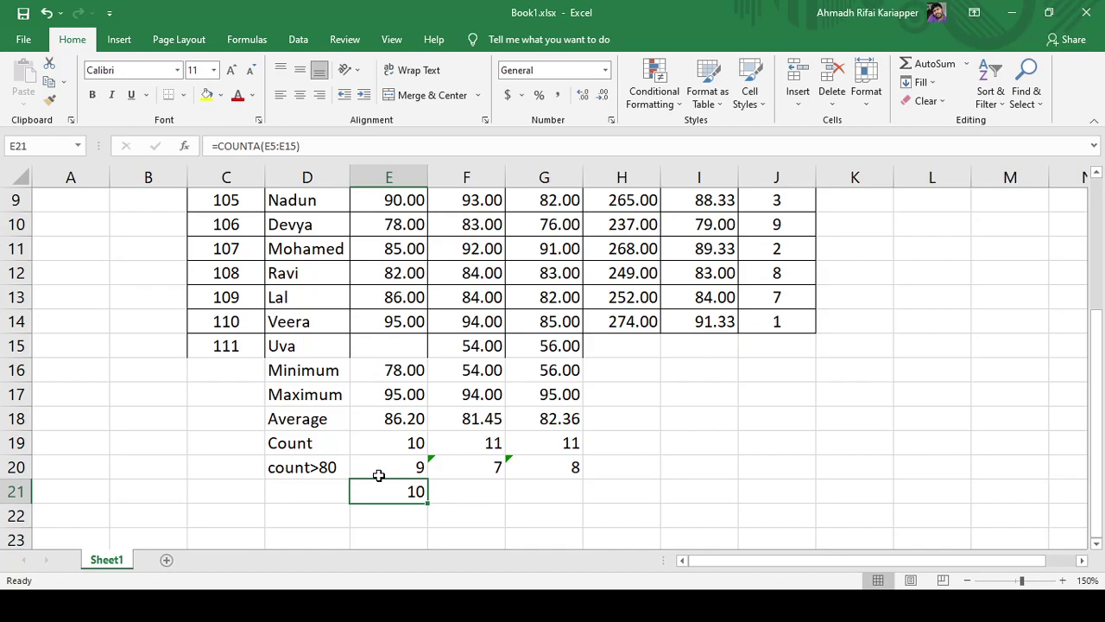
pyautogui.press('Delete')
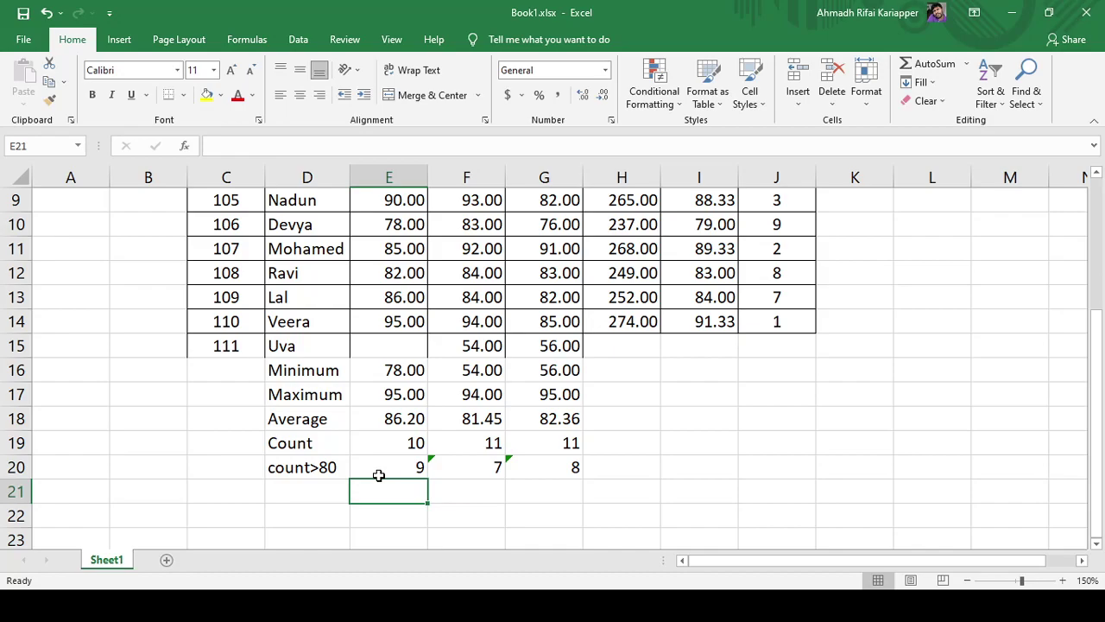
pyautogui.click(196, 346)
pyautogui.moveTo(196, 345); pyautogui.dragTo(557, 346)
pyautogui.press('Delete')
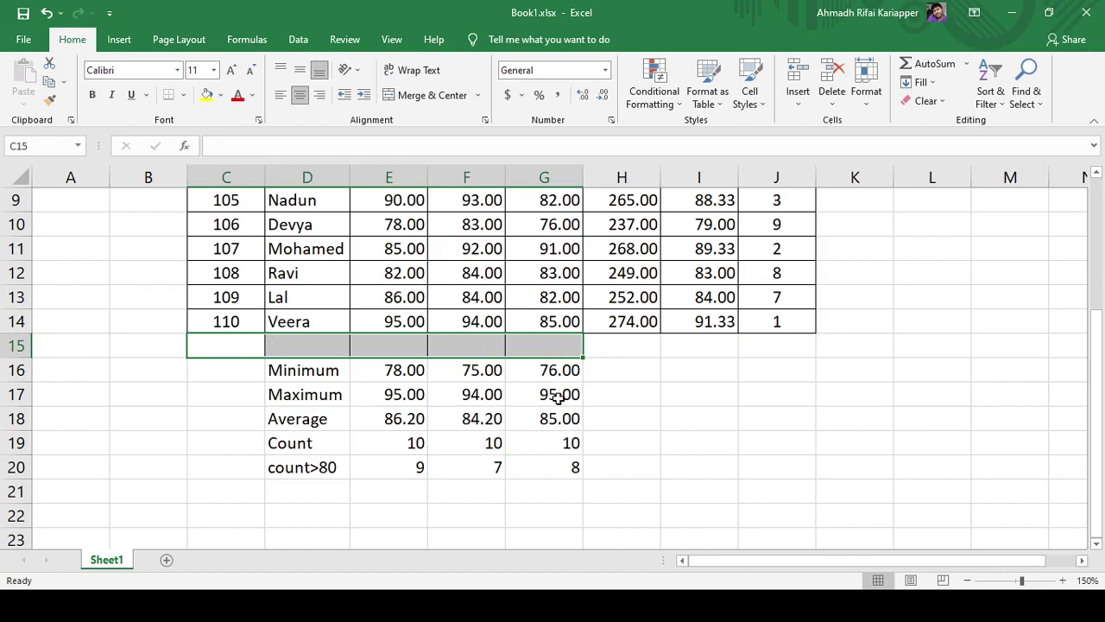
# Label row 21 in C21 as "Science>80 & Eng<90".
pyautogui.click(309, 489)
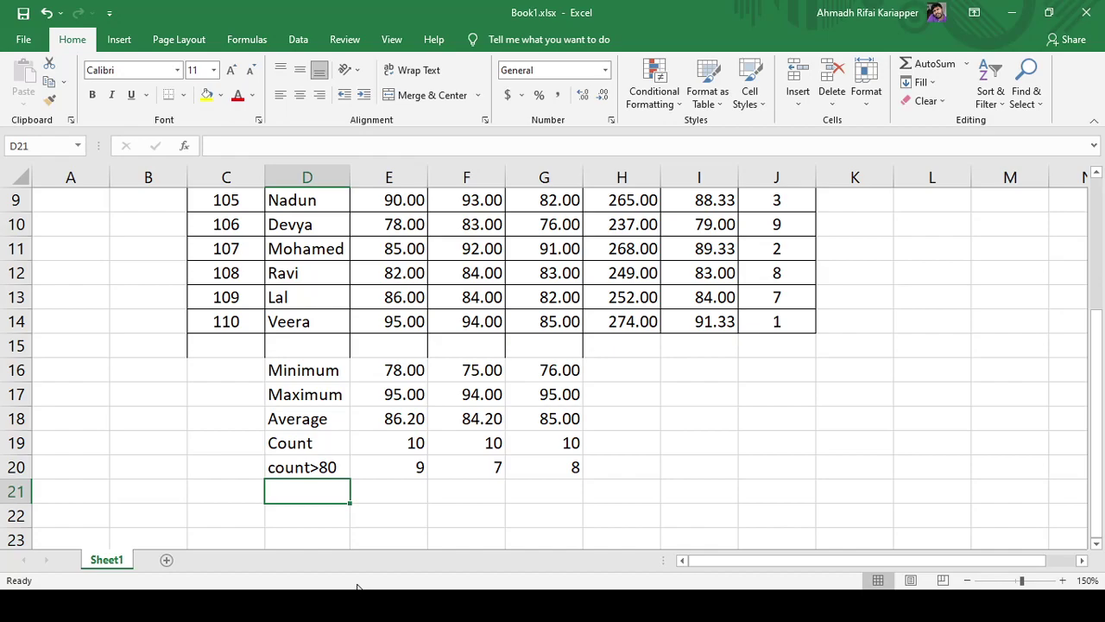
pyautogui.scroll(3, 434, 501)
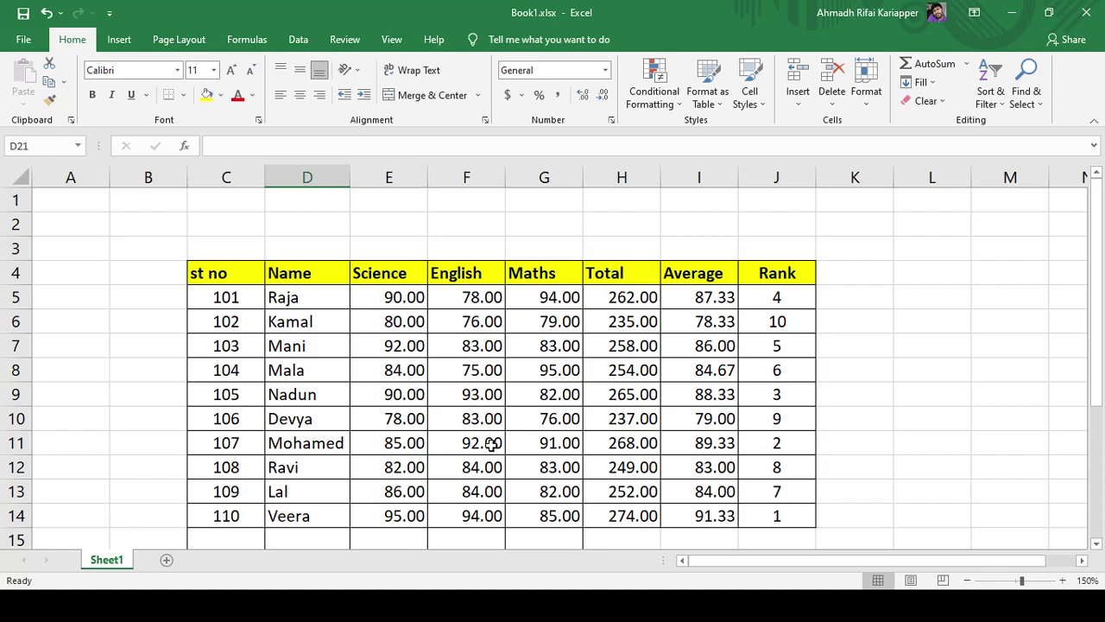
pyautogui.scroll(-2, 493, 443)
pyautogui.scroll(-1, 492, 443)
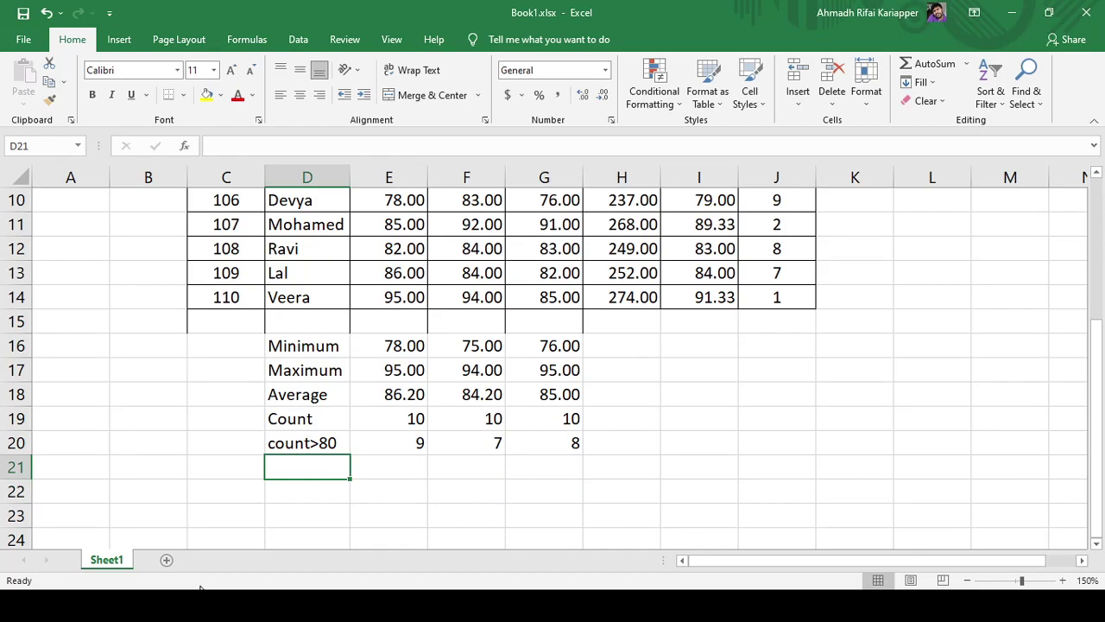
pyautogui.press('Left')
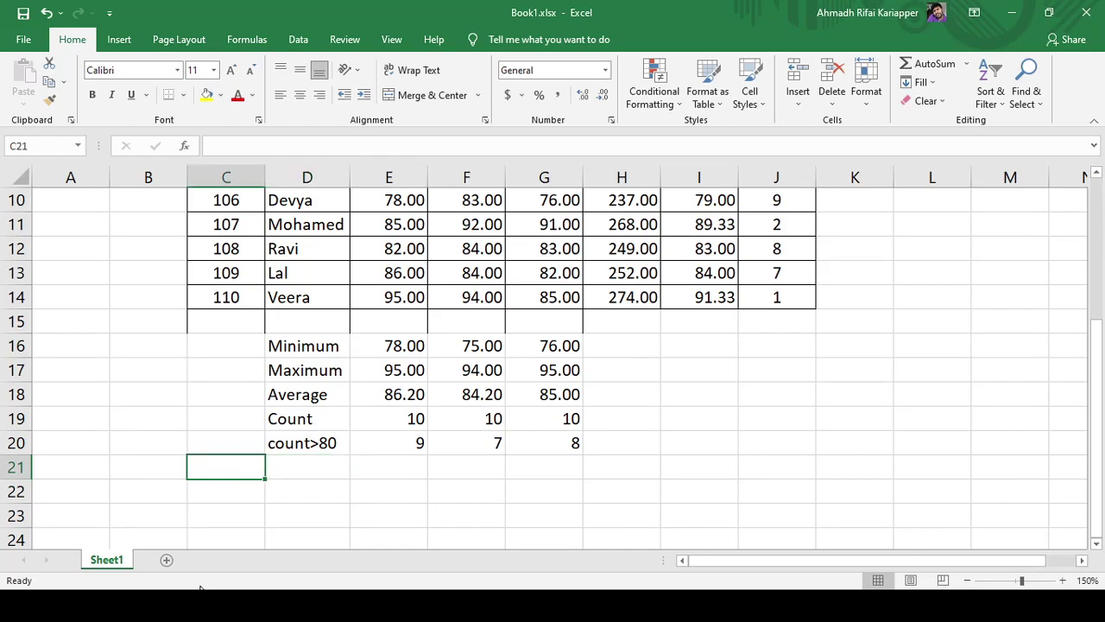
pyautogui.write('Sci')
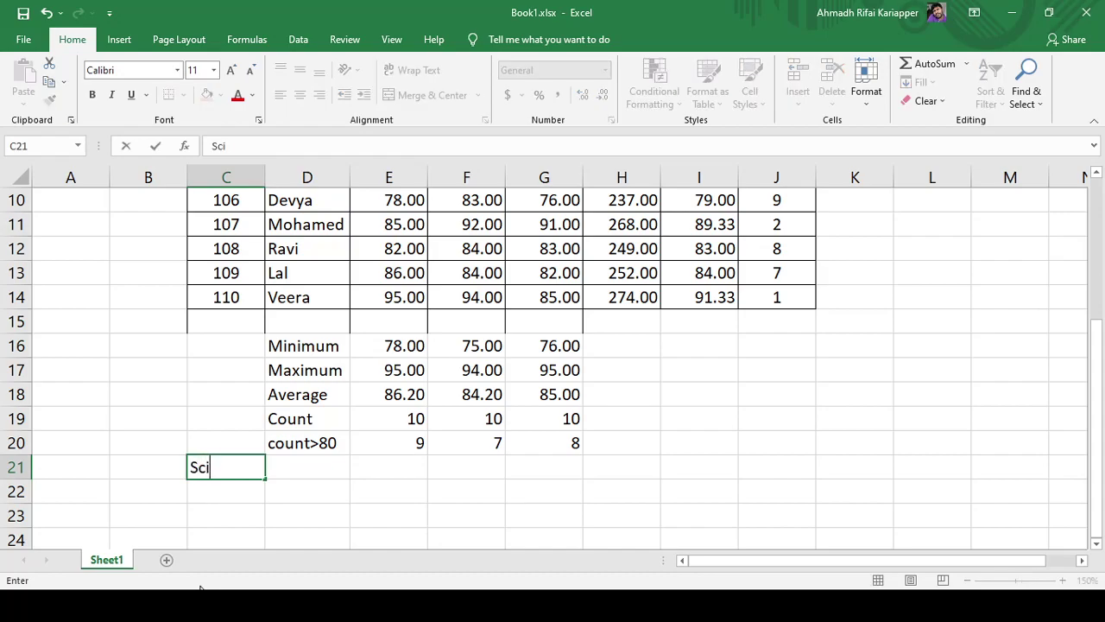
pyautogui.write('ence>8')
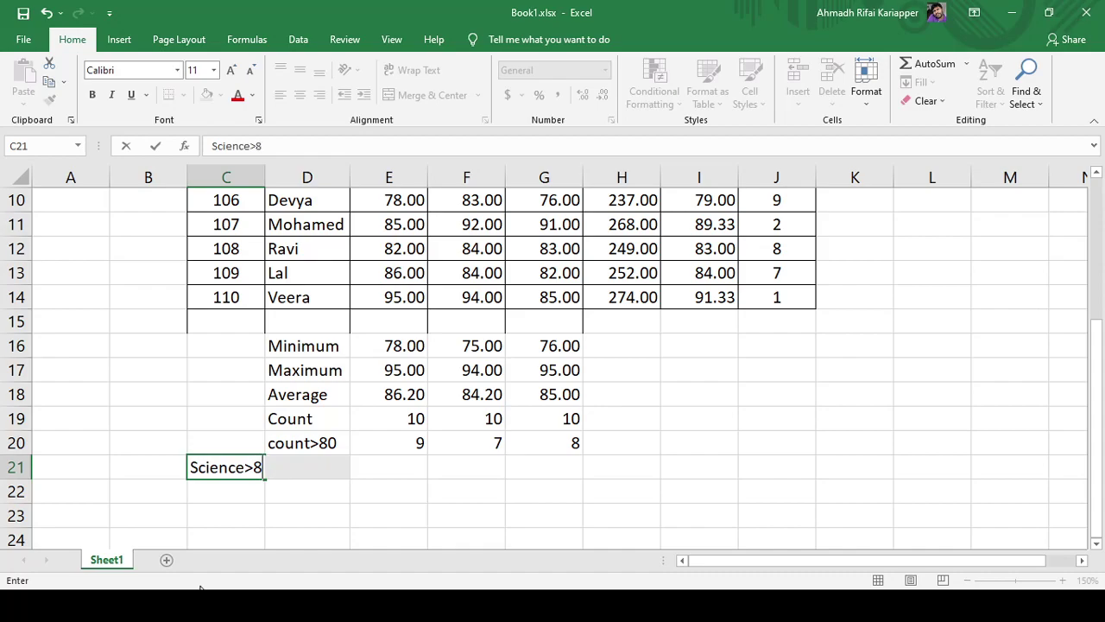
pyautogui.write('0 ^')
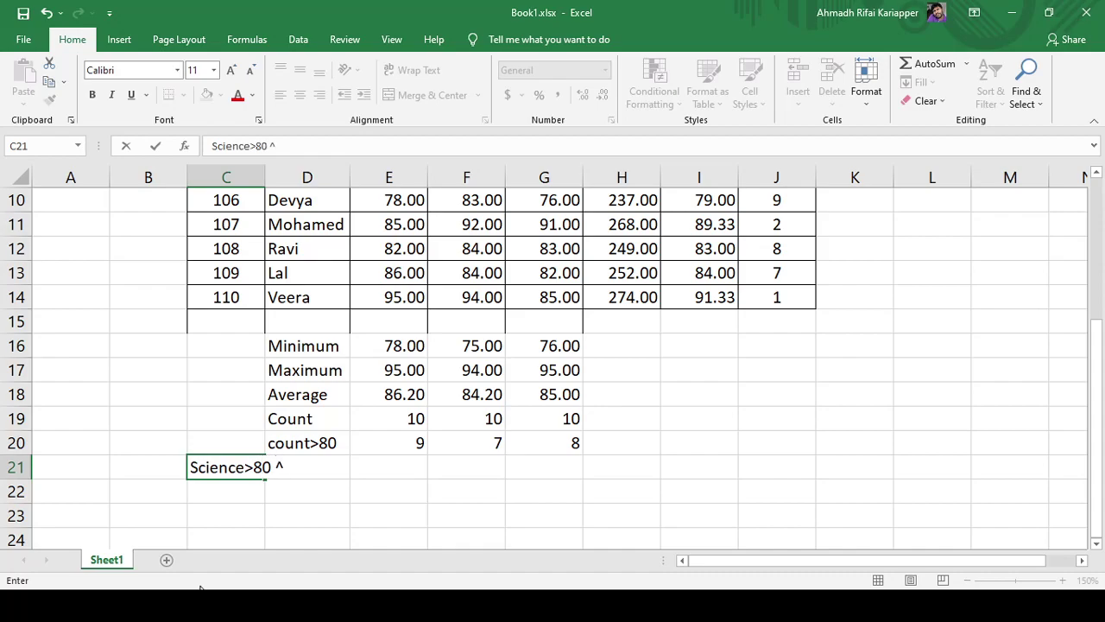
pyautogui.press('BackSpace')
pyautogui.write('& Eng<90')
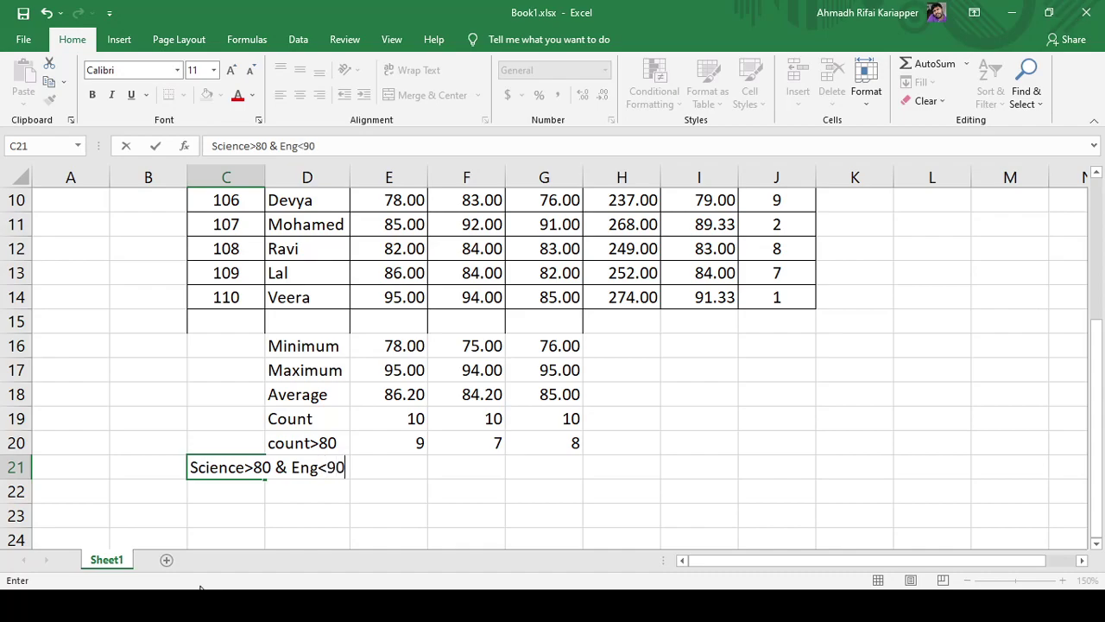
pyautogui.press('Tab')
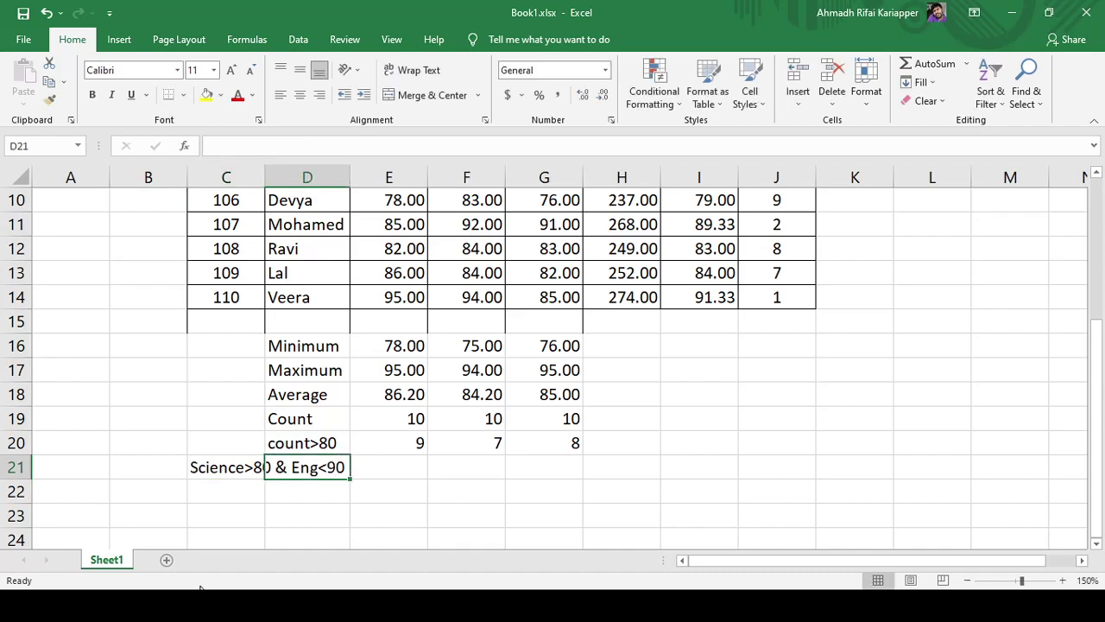
# Count students meeting both the Science and English conditions in E21 with =COUNTIFS(E5:E14,">=80",F5:F14,"<=90").
pyautogui.press('Tab')
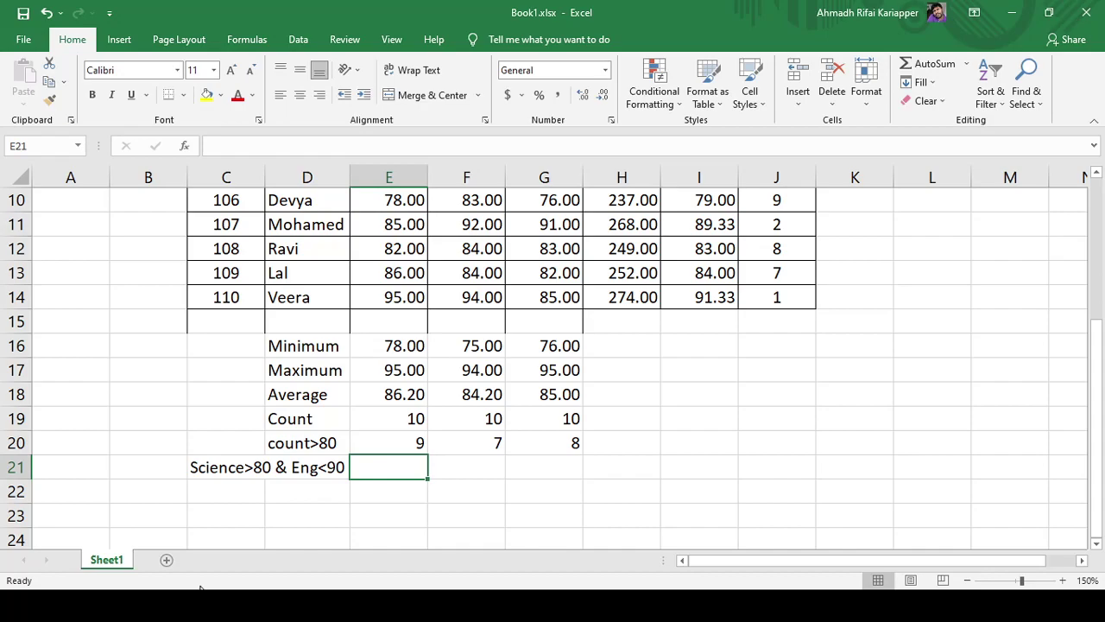
pyautogui.write('=count')
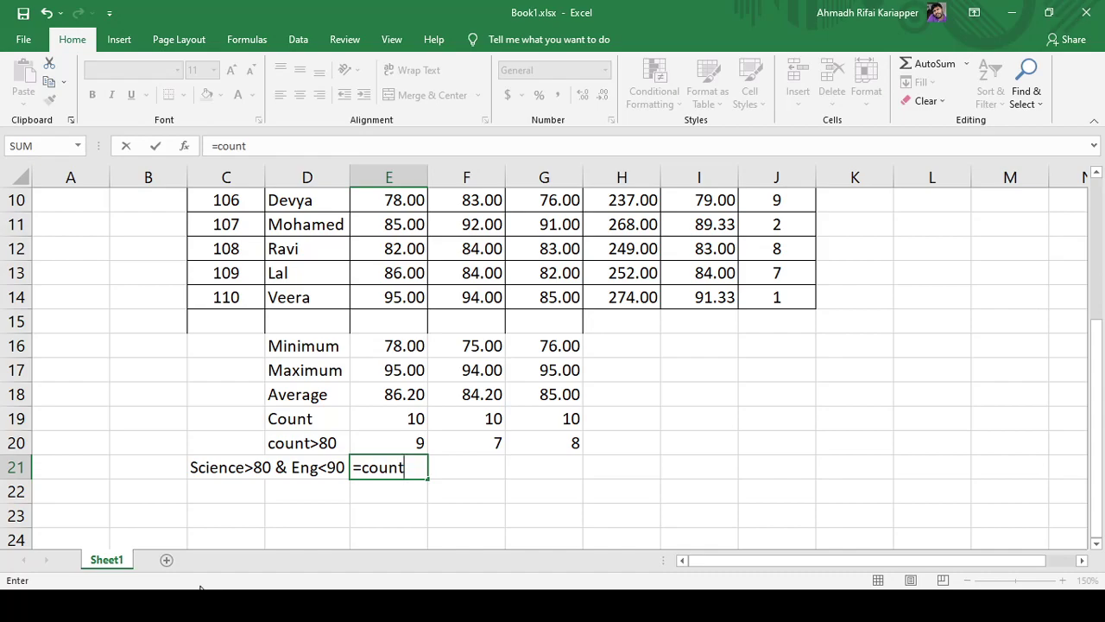
pyautogui.write('ifs')
pyautogui.press('Tab')
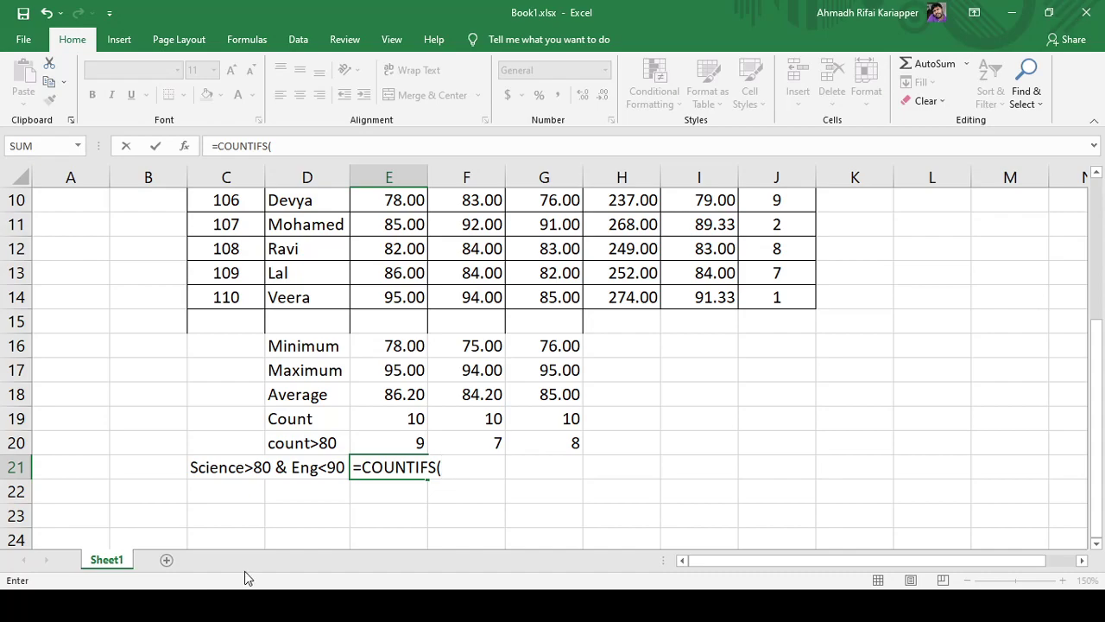
pyautogui.write('e5:e14')
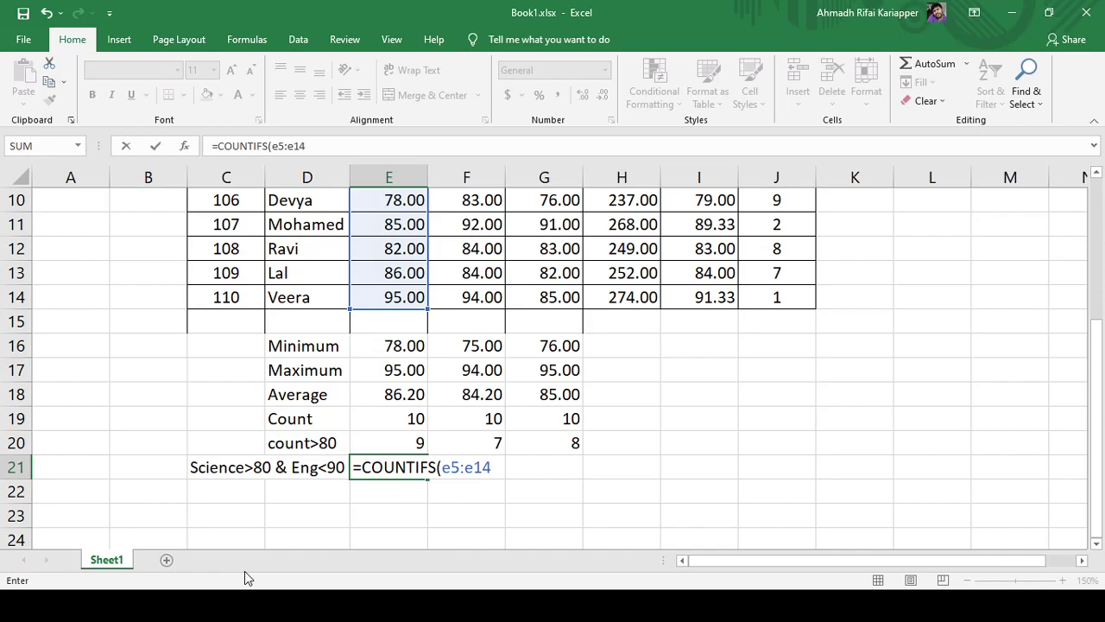
pyautogui.write(',">=80",f5:')
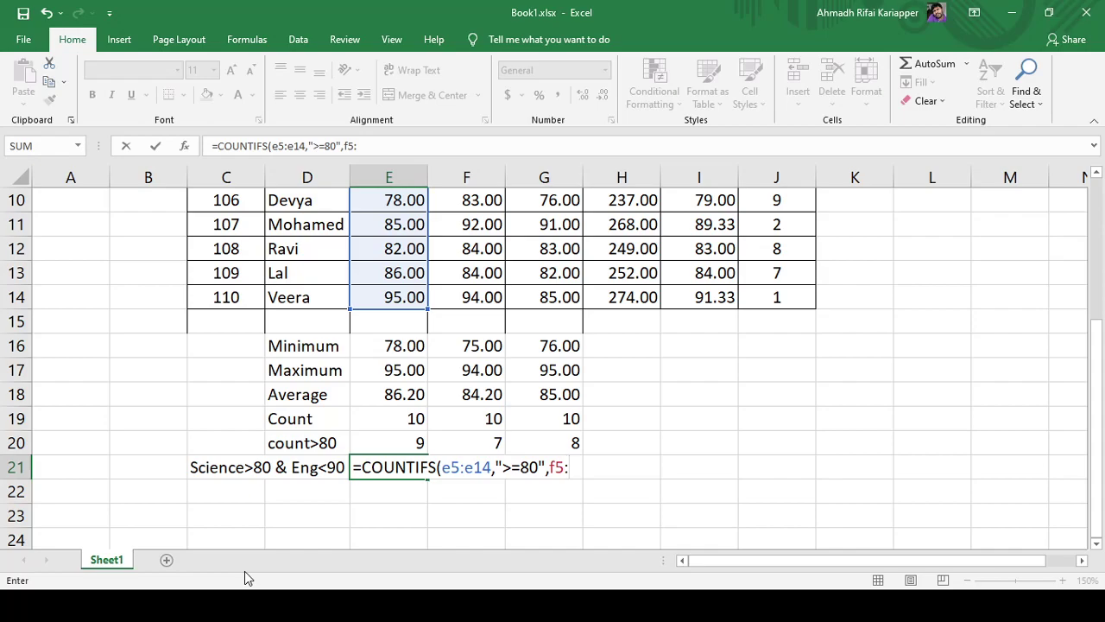
pyautogui.write('f14')
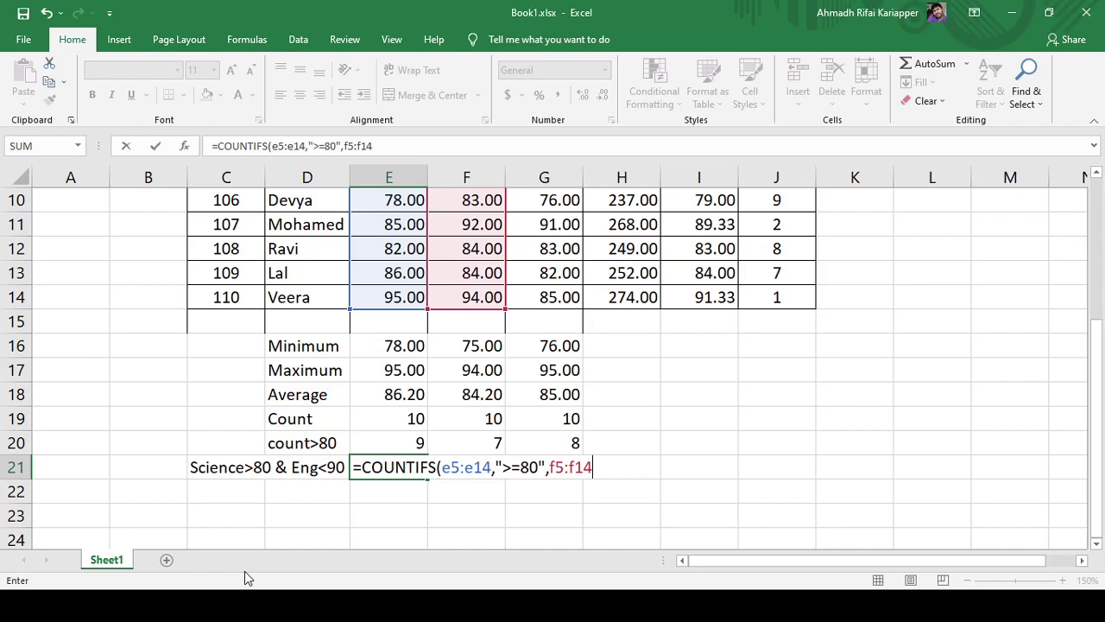
pyautogui.write(',')
pyautogui.write('"<=90"')
pyautogui.write(')')
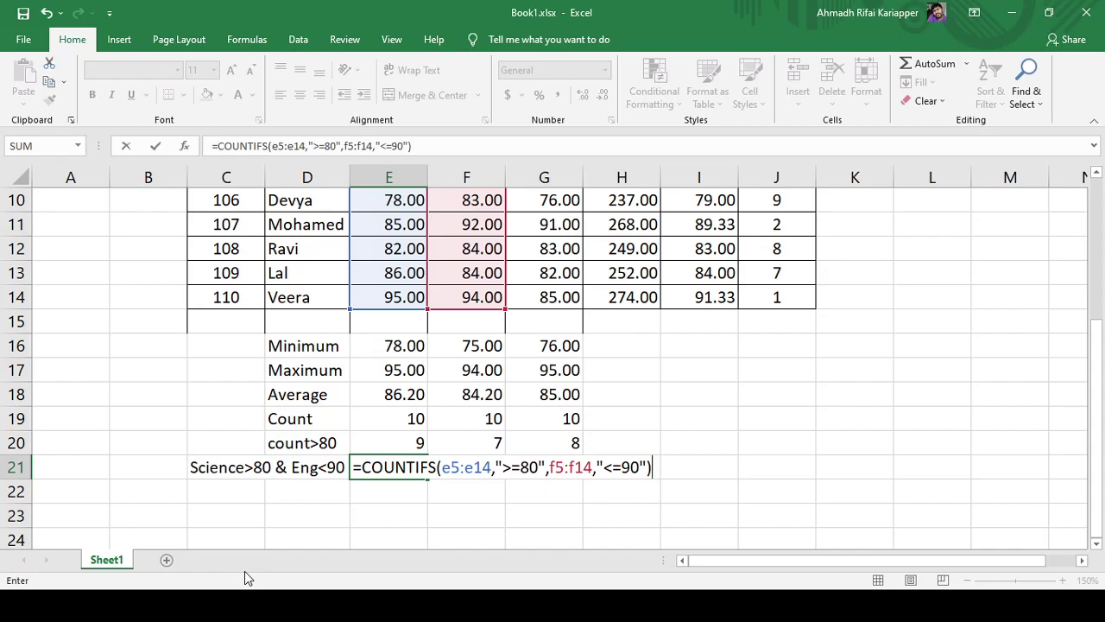
pyautogui.press('Return')
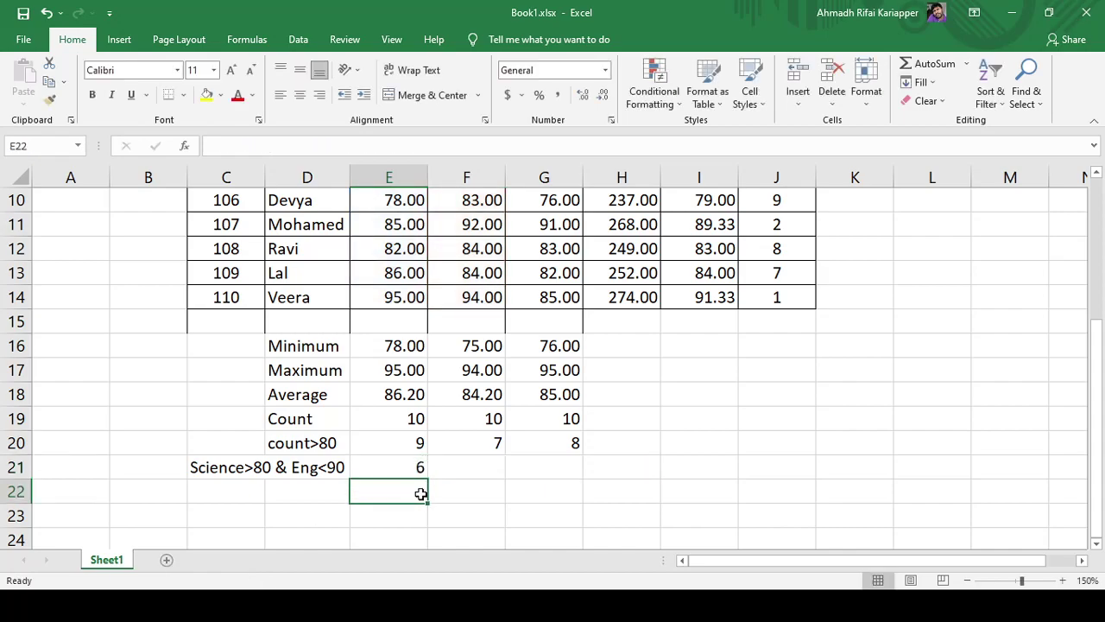
# Check the Science and English marks of the students in rows 5 to 8 against the COUNTIFS conditions in E21.
pyautogui.click(372, 464)
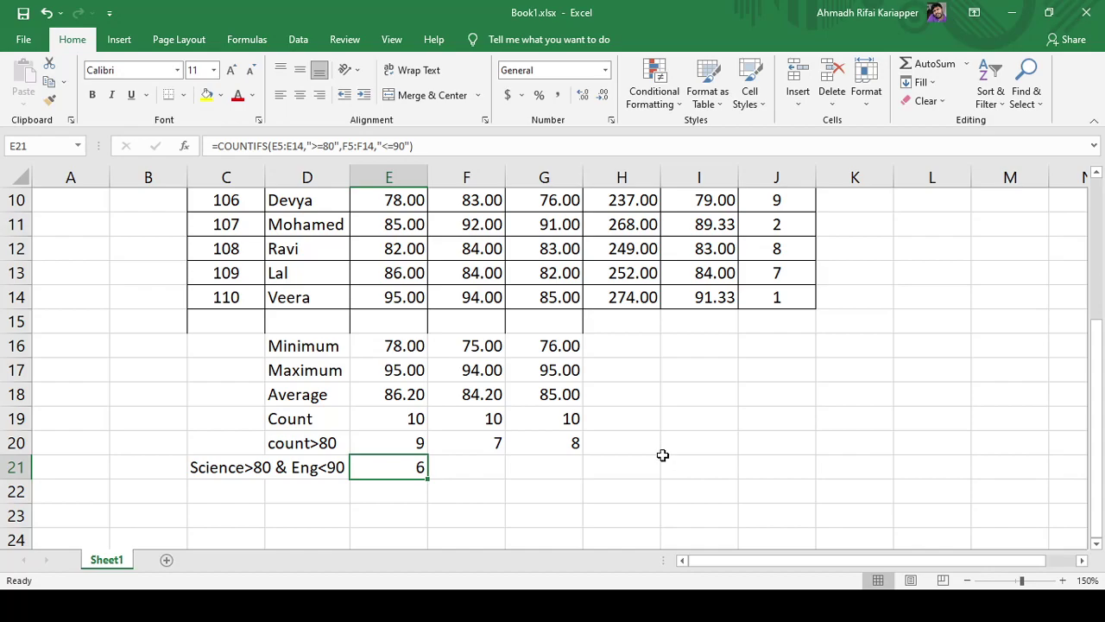
pyautogui.scroll(3, 431, 430)
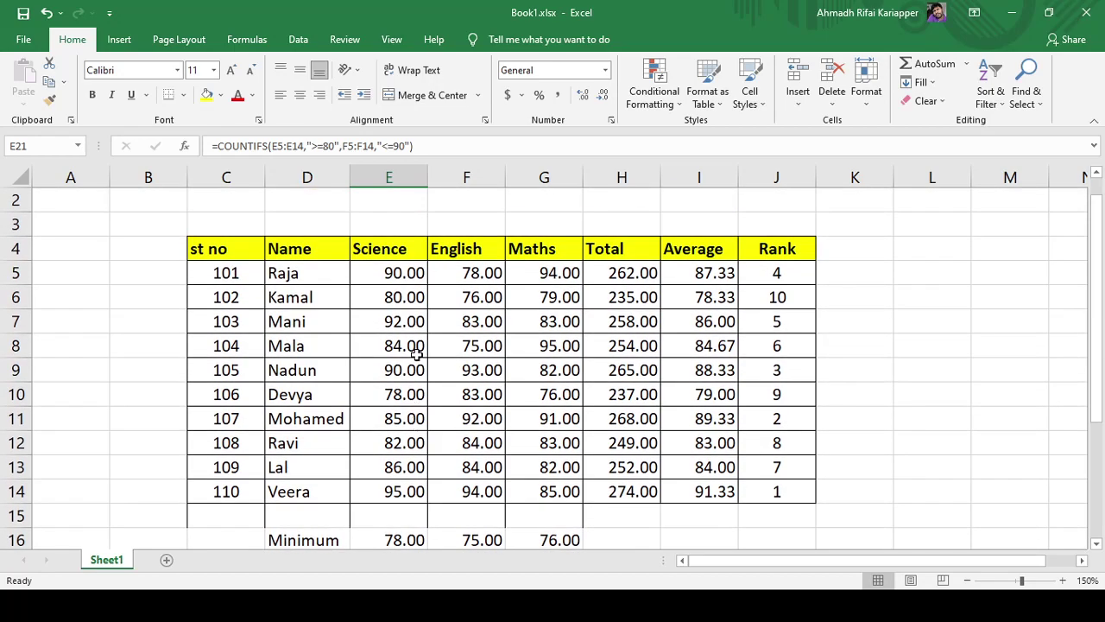
pyautogui.click(385, 272)
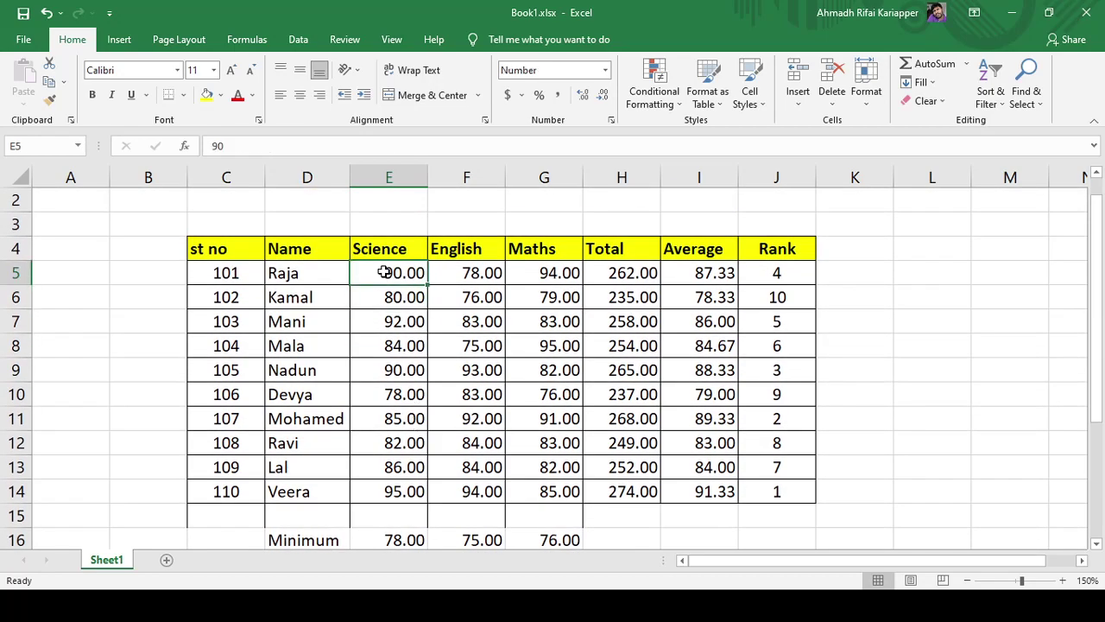
pyautogui.click(464, 273)
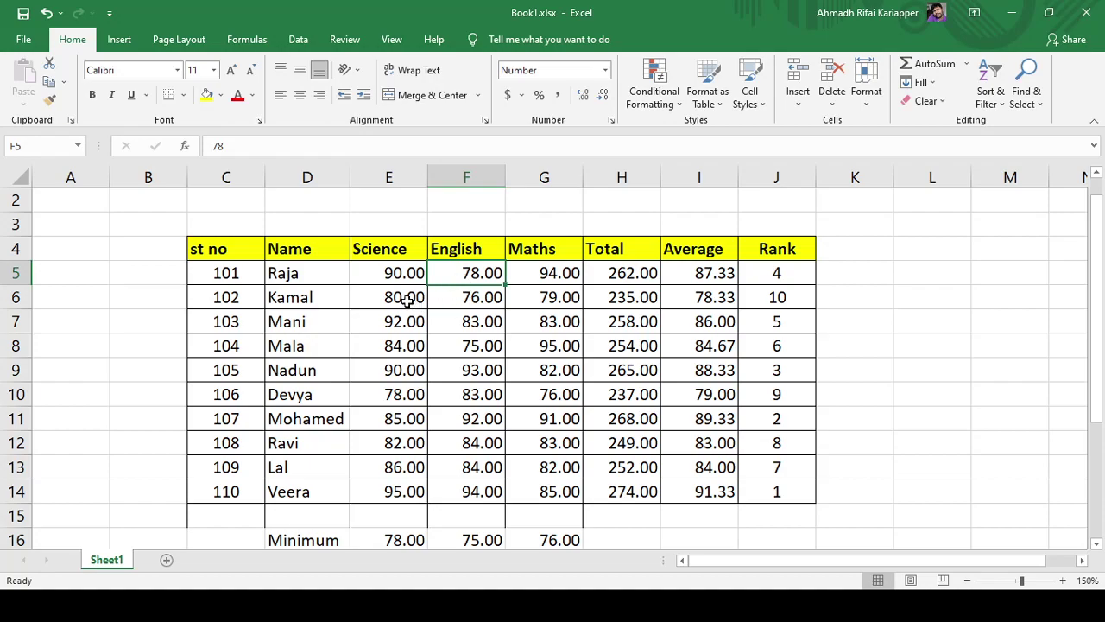
pyautogui.click(404, 298)
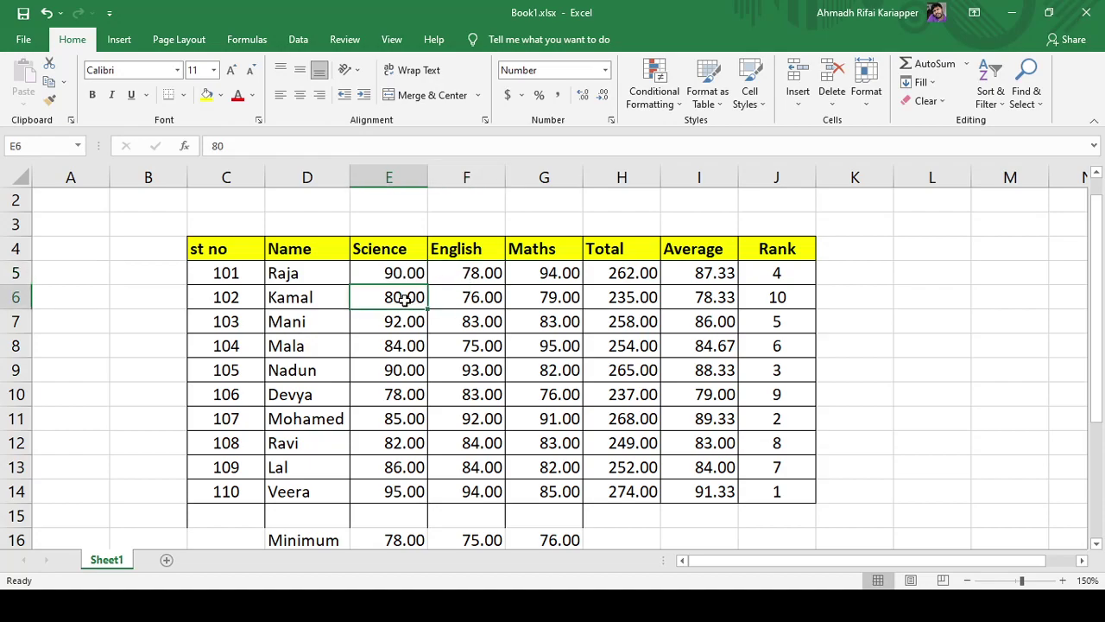
pyautogui.click(459, 297)
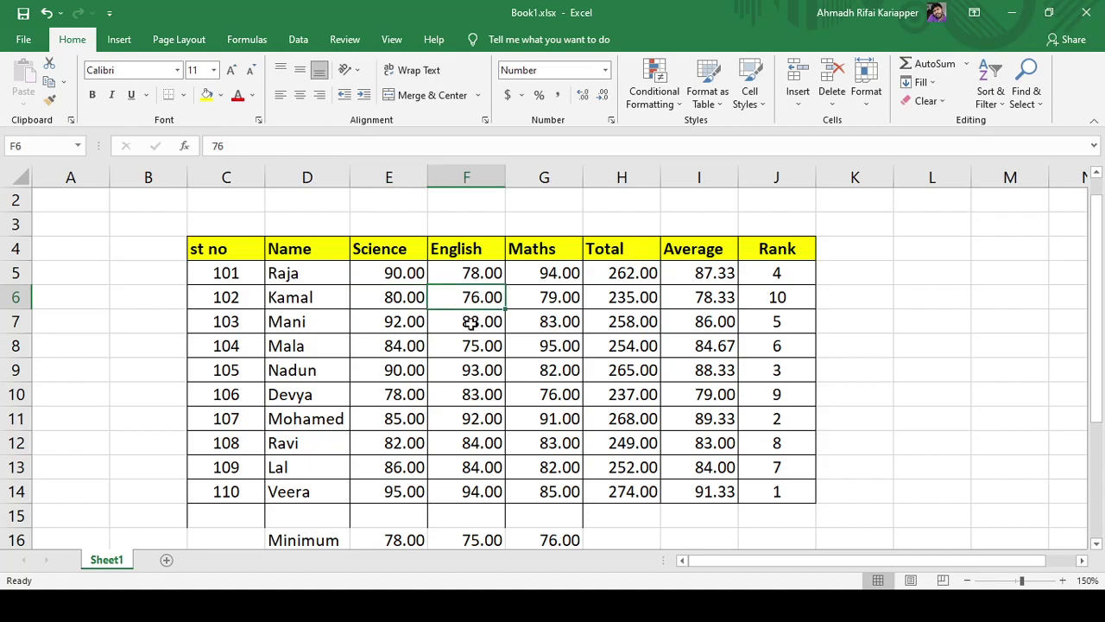
pyautogui.click(413, 324)
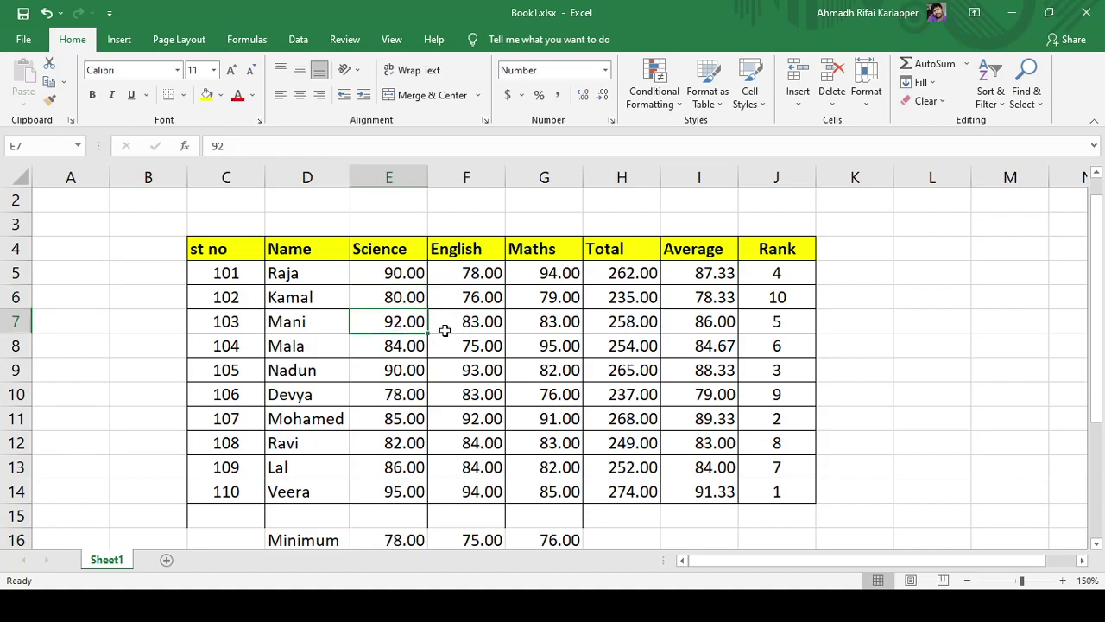
pyautogui.click(493, 323)
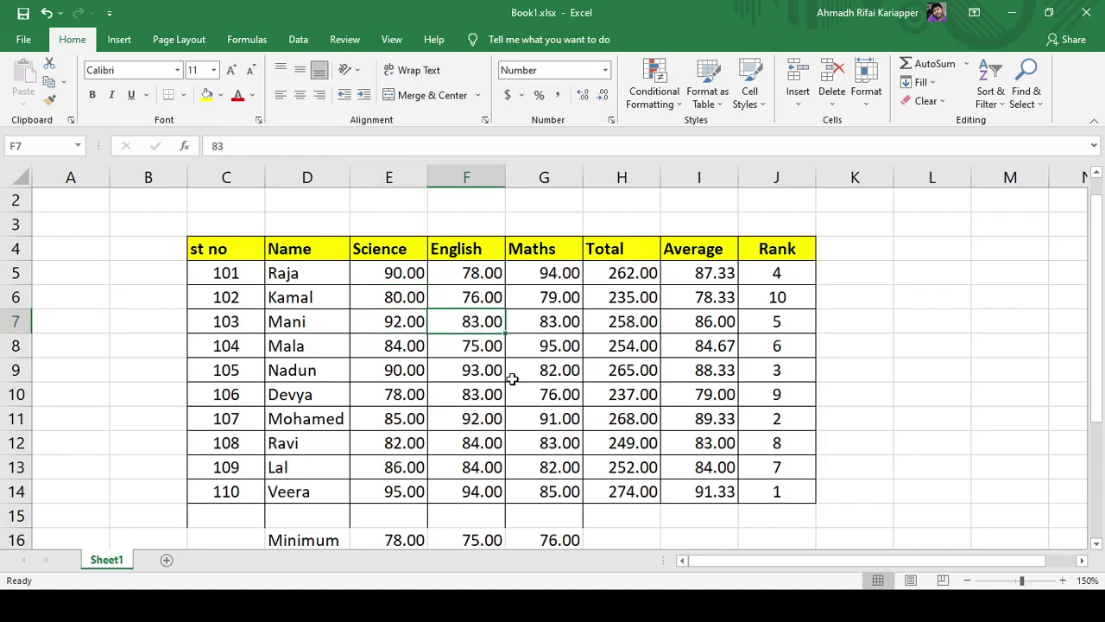
pyautogui.click(412, 353)
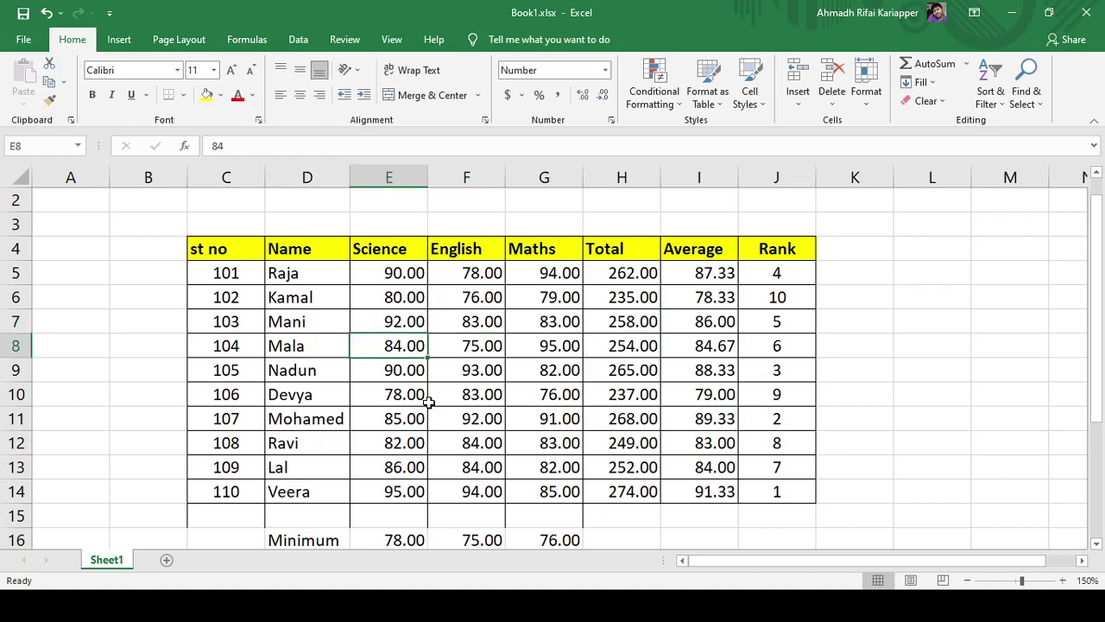
pyautogui.click(468, 347)
# Check the Science and English marks in rows 9 to 11 against the >=80 and <=90 conditions.
pyautogui.scroll(-1, 492, 420)
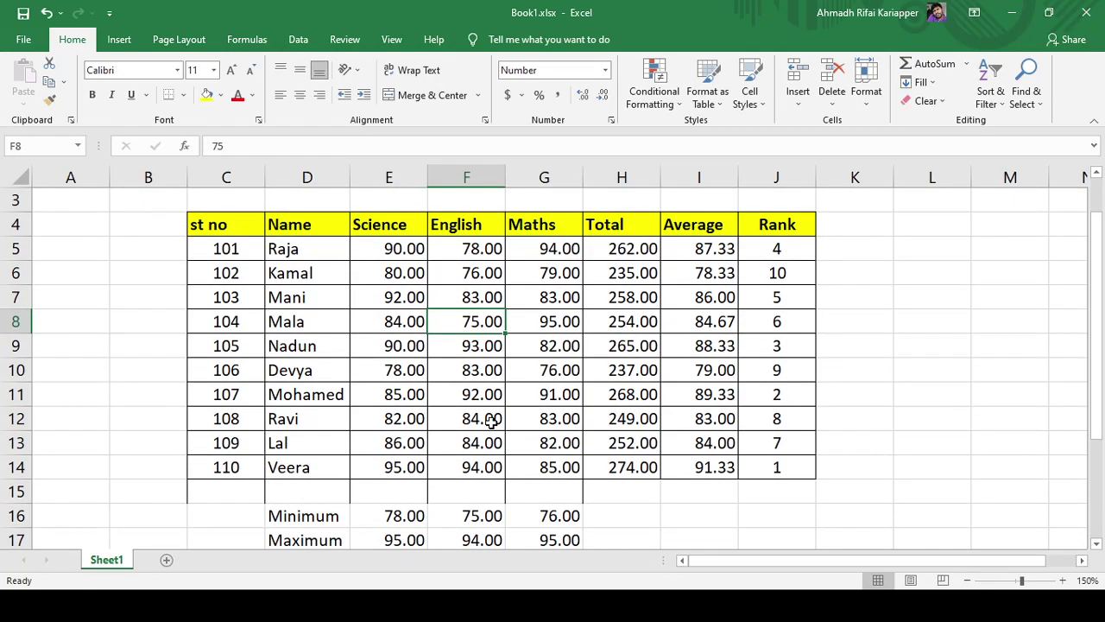
pyautogui.click(395, 346)
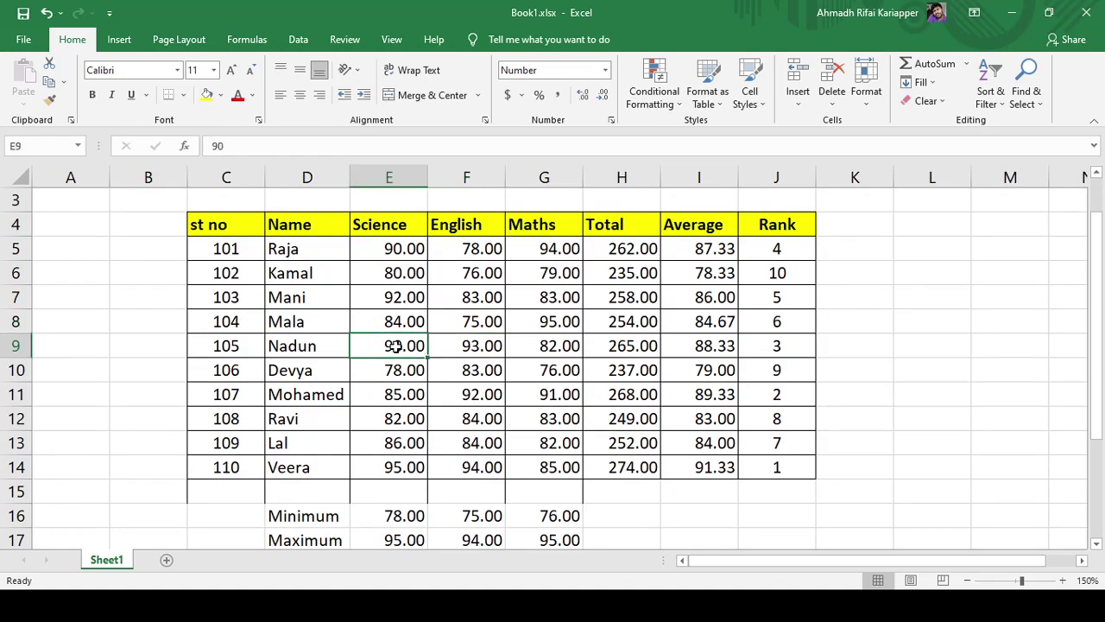
pyautogui.click(484, 346)
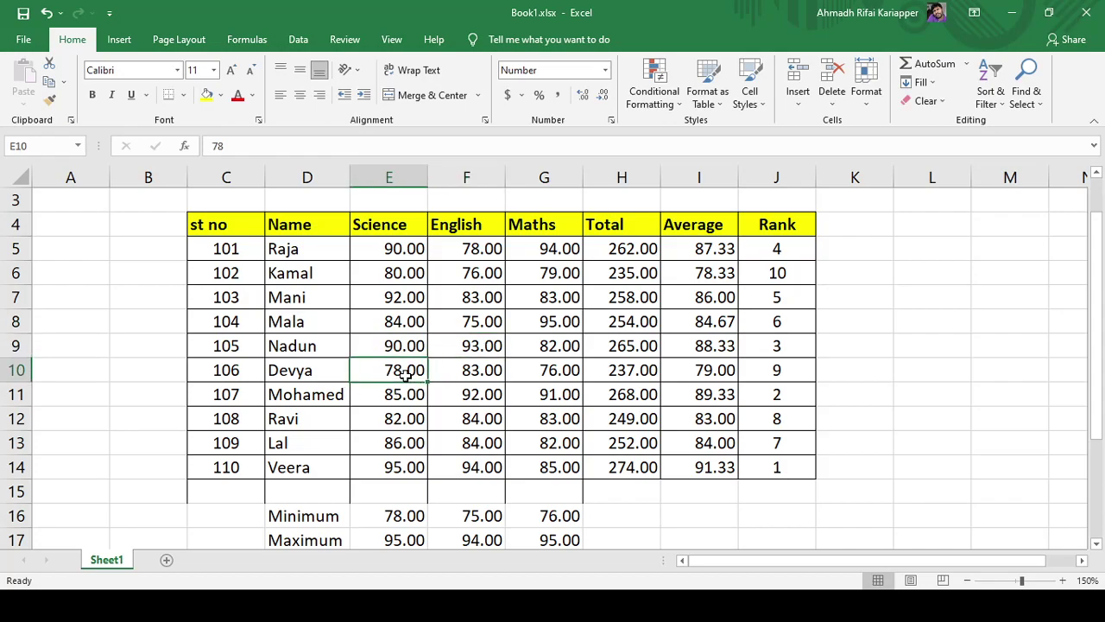
pyautogui.click(470, 372)
pyautogui.click(393, 371)
pyautogui.click(436, 369)
pyautogui.click(406, 370)
pyautogui.click(461, 370)
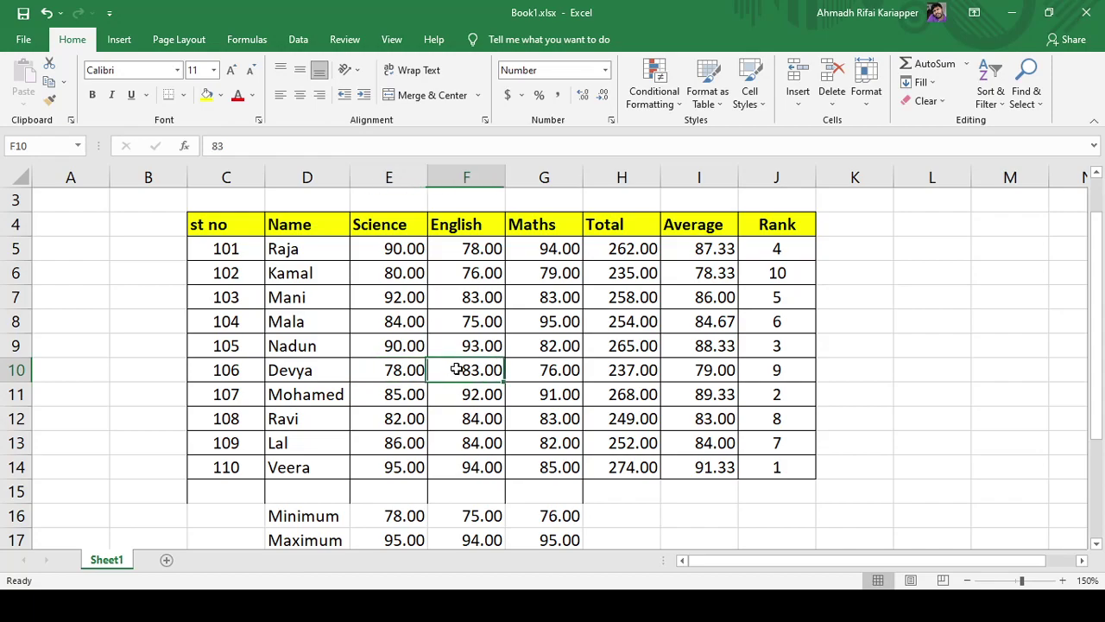
pyautogui.click(392, 393)
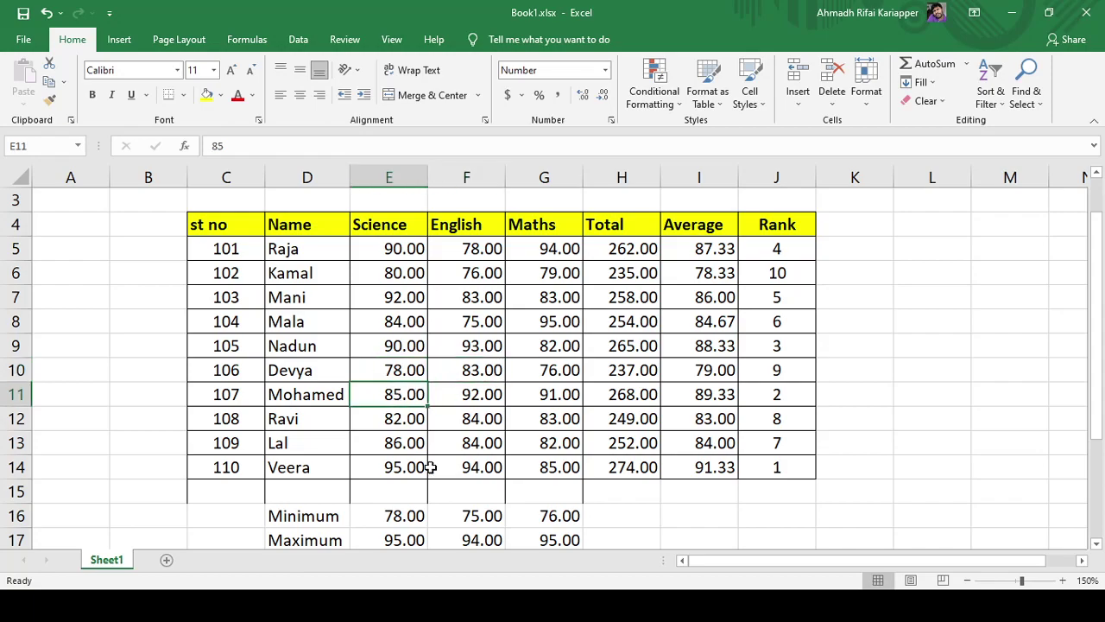
pyautogui.click(467, 396)
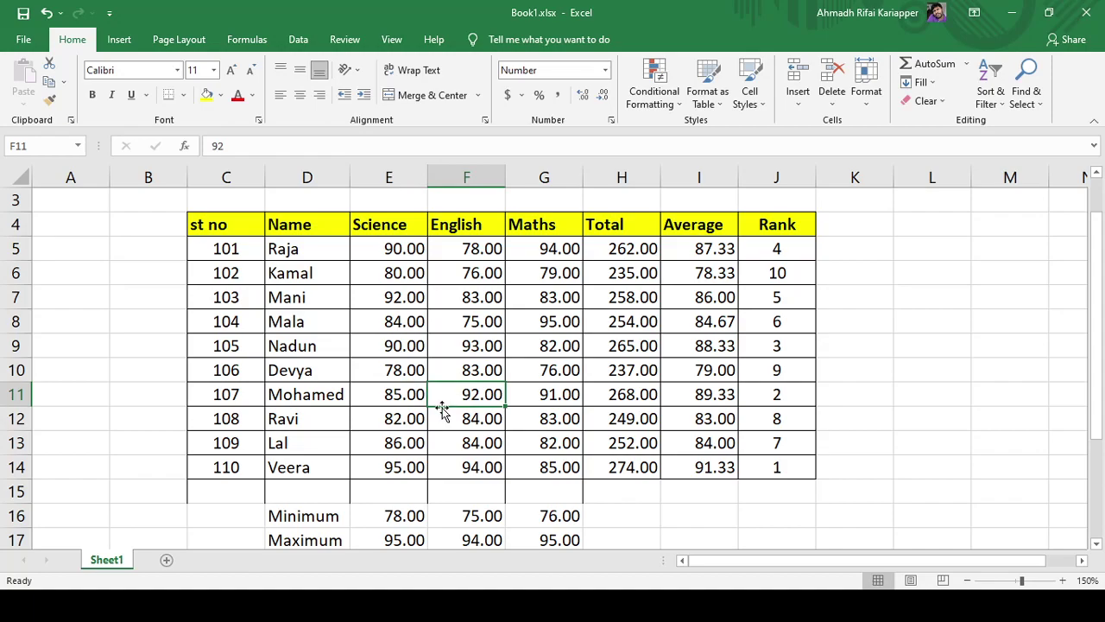
# Check the Science and English marks in rows 12 to 14 against both conditions and compare with the COUNTIFS result in E21.
pyautogui.click(395, 421)
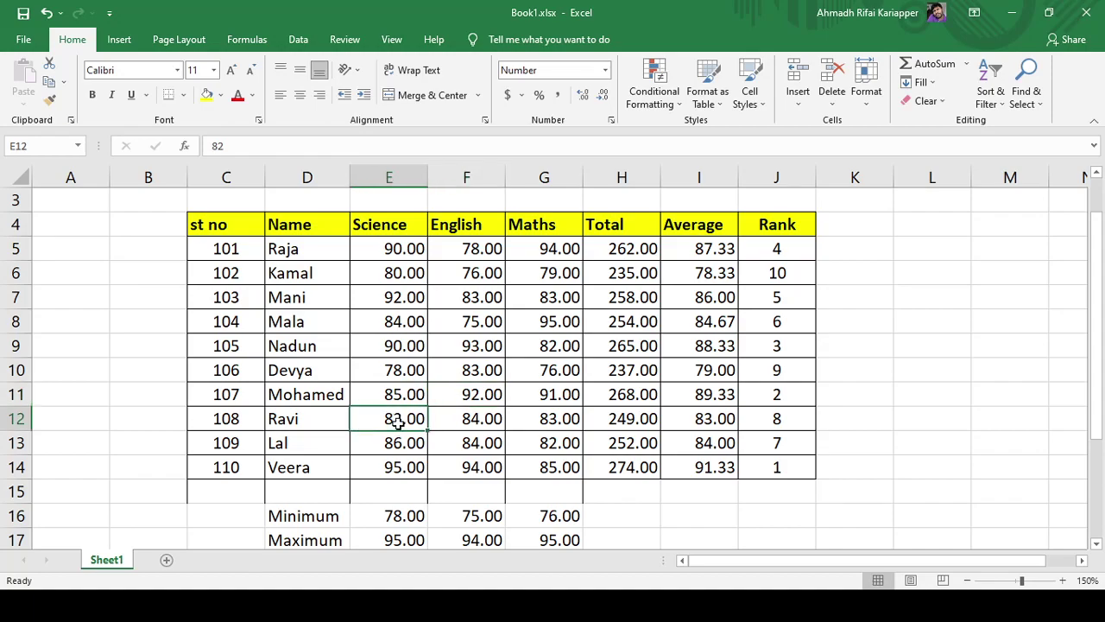
pyautogui.click(482, 421)
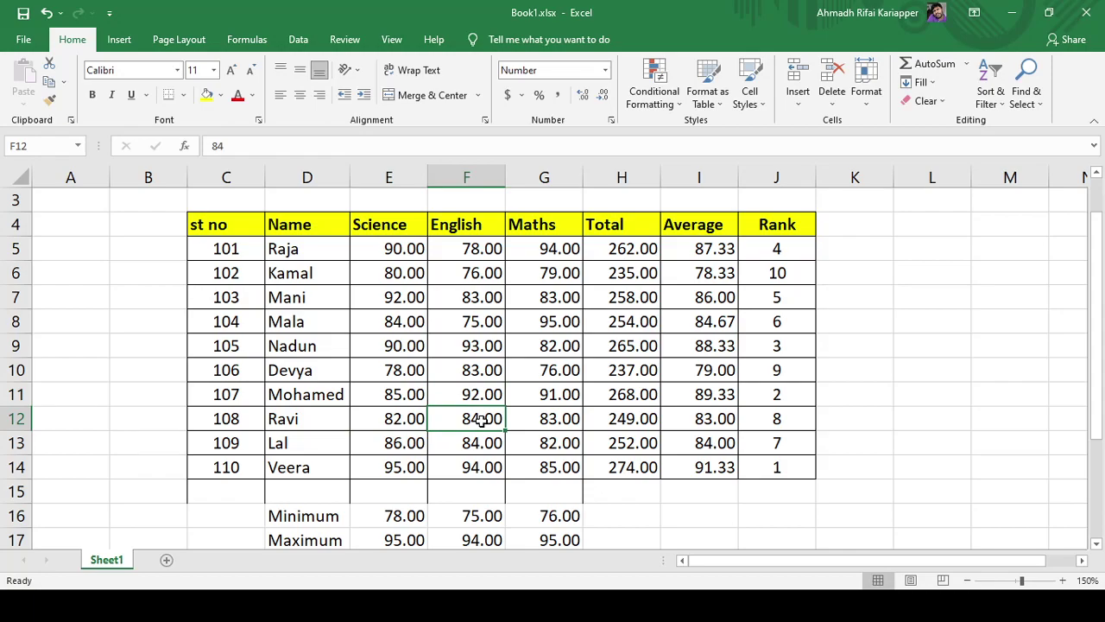
pyautogui.click(394, 449)
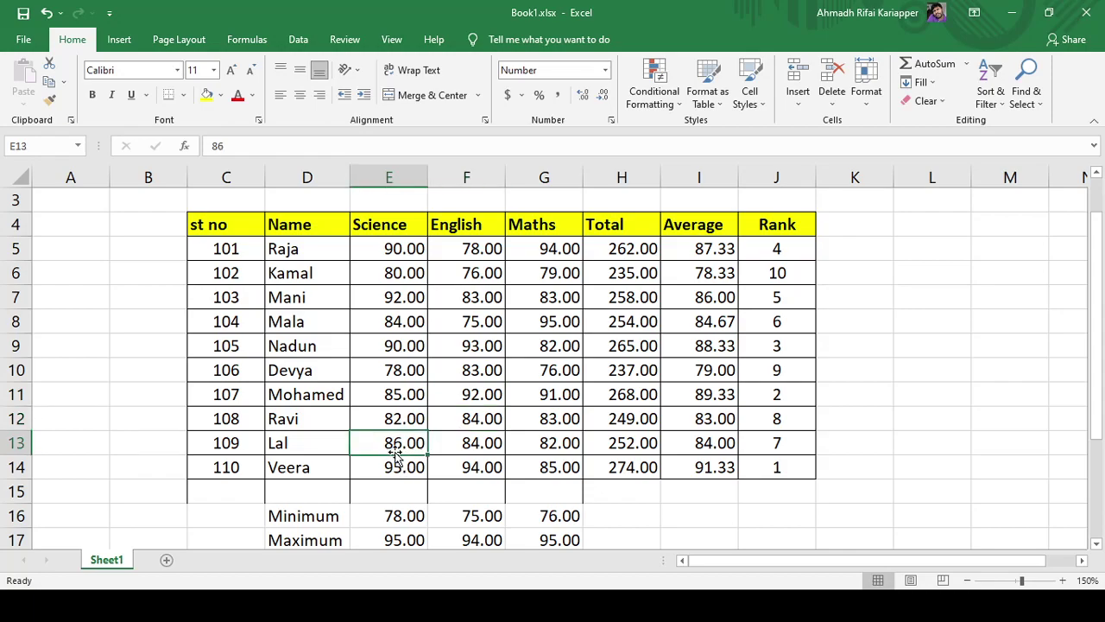
pyautogui.click(470, 445)
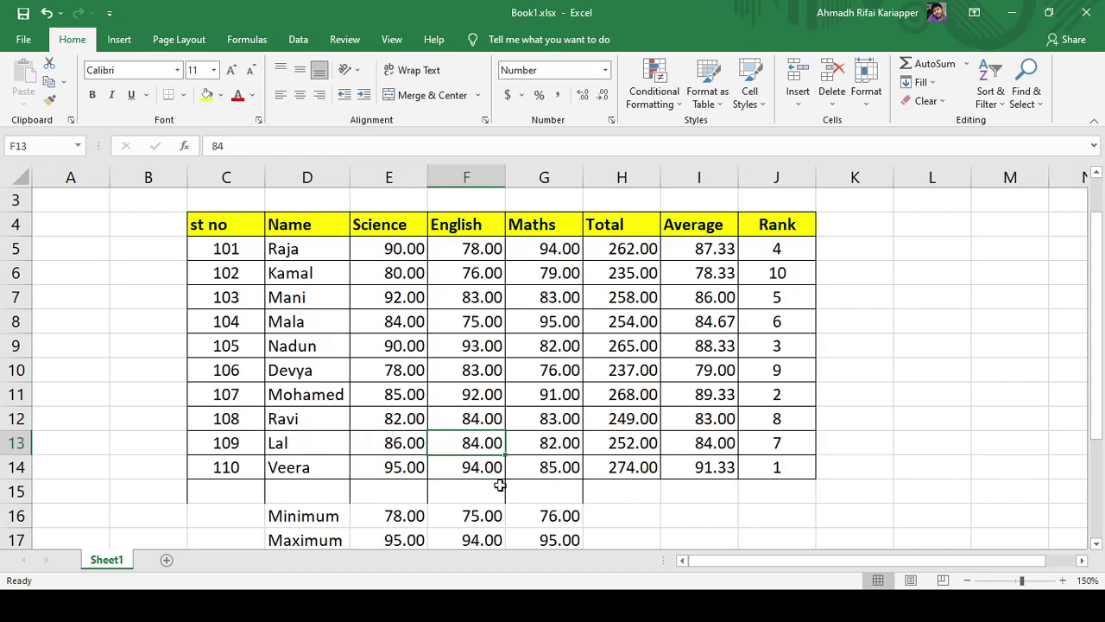
pyautogui.click(388, 469)
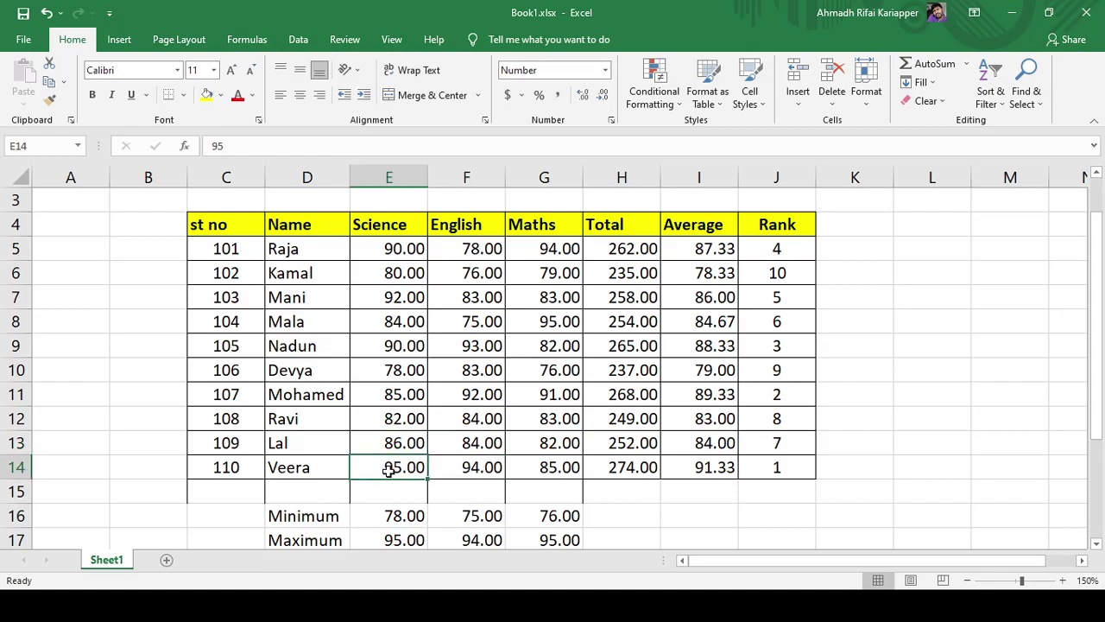
pyautogui.click(467, 467)
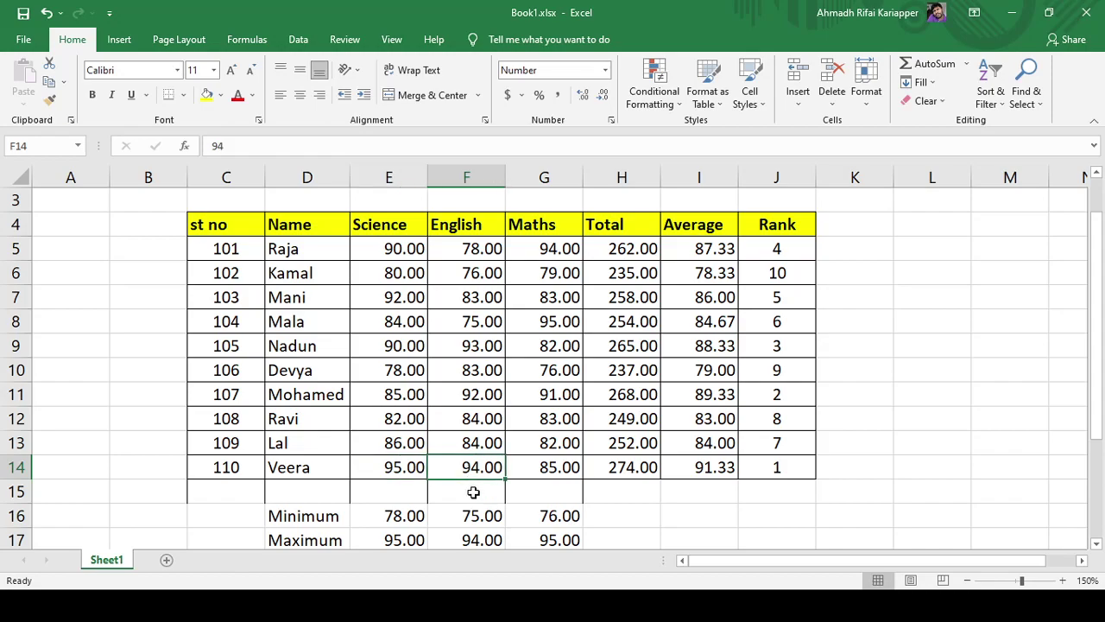
pyautogui.scroll(-2, 473, 492)
pyautogui.click(387, 521)
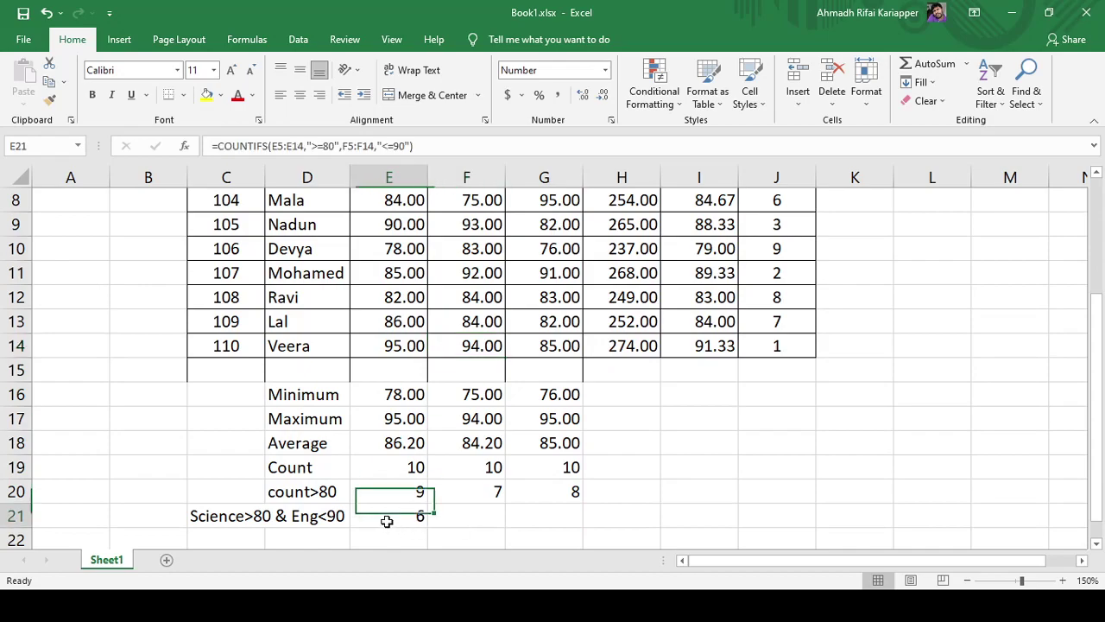